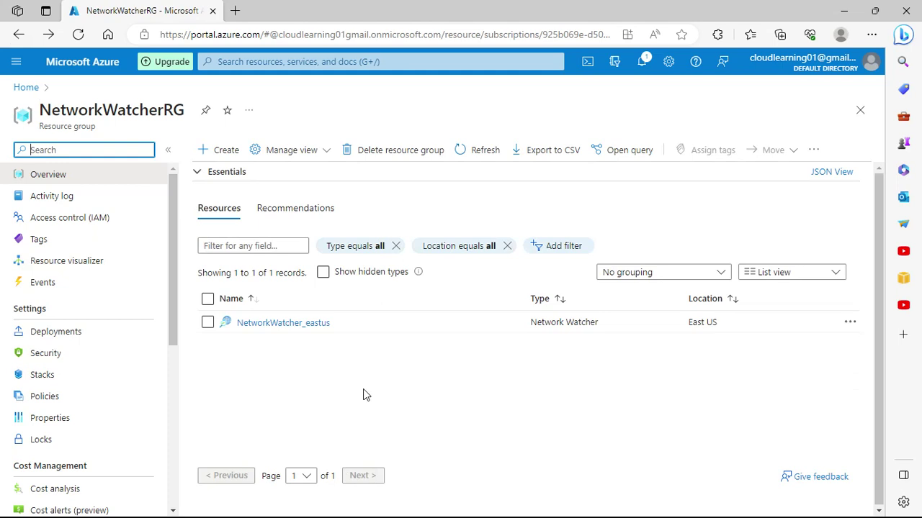
Step: Search 'vmss' and open the empty Virtual machine scale sets list
scroll(120, 397, "down", 1)
scroll(120, 397, "up", 1)
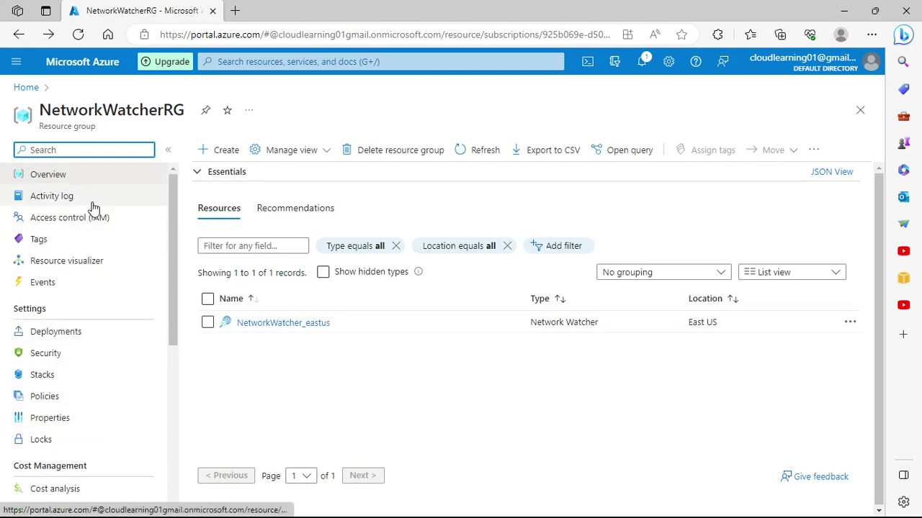
left_click(274, 59)
type("vmss")
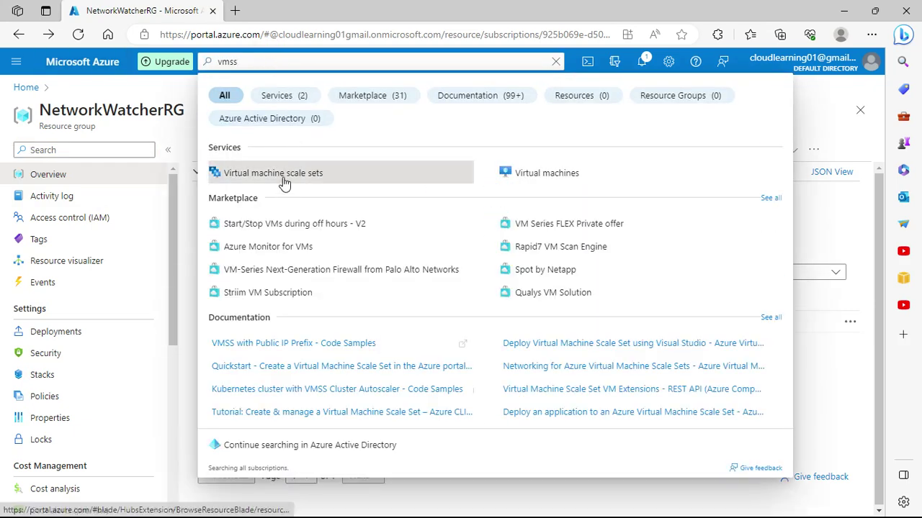
left_click(284, 177)
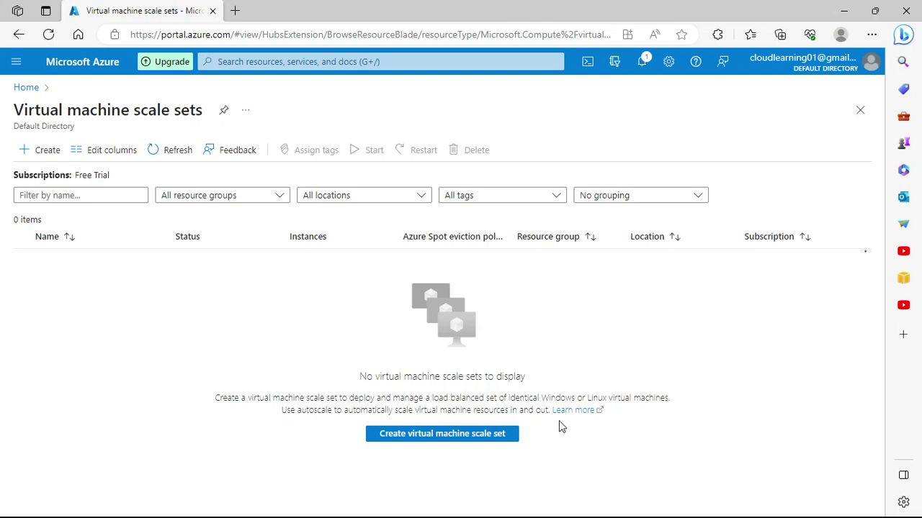
Step: Start a new scale set under the Free Trial subscription in resource group useastresources
left_click(499, 432)
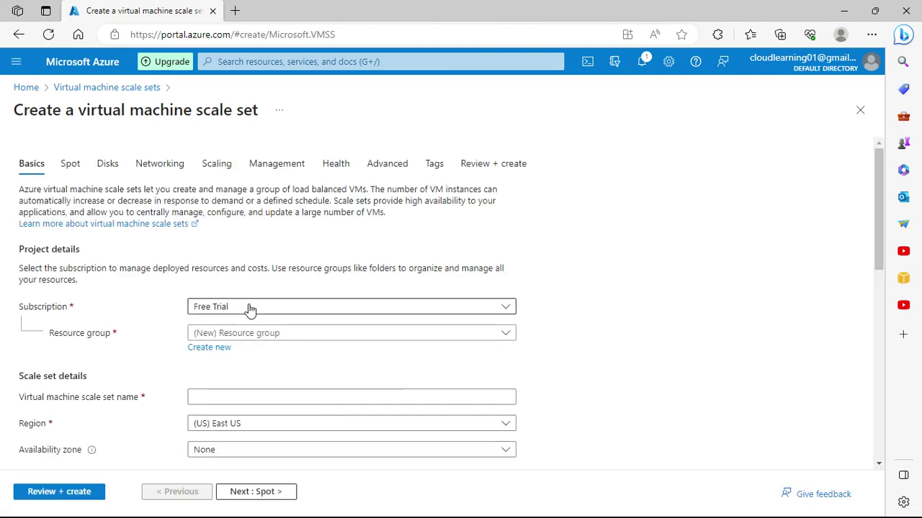
left_click(361, 309)
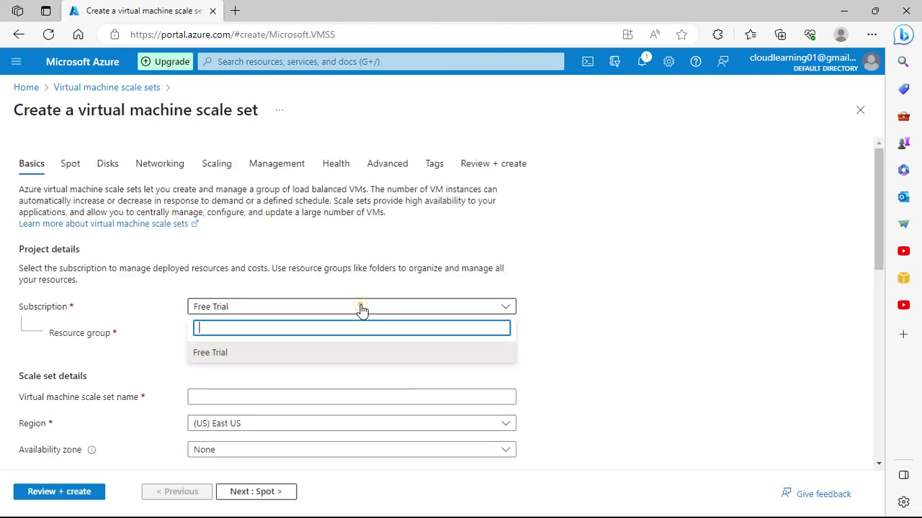
left_click(454, 285)
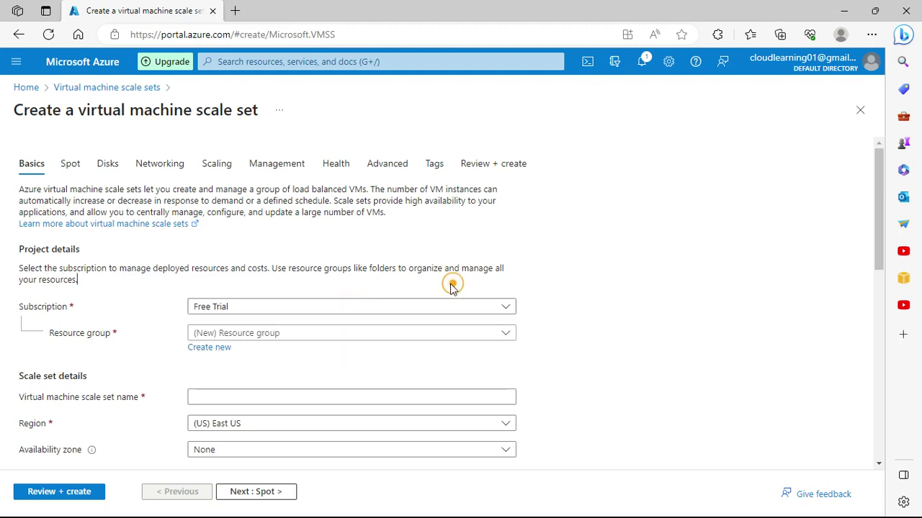
left_click(286, 337)
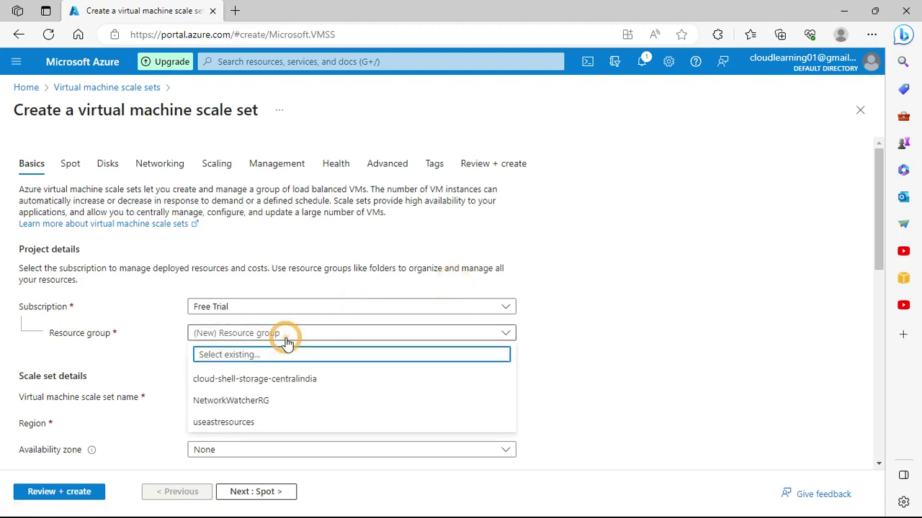
left_click(226, 425)
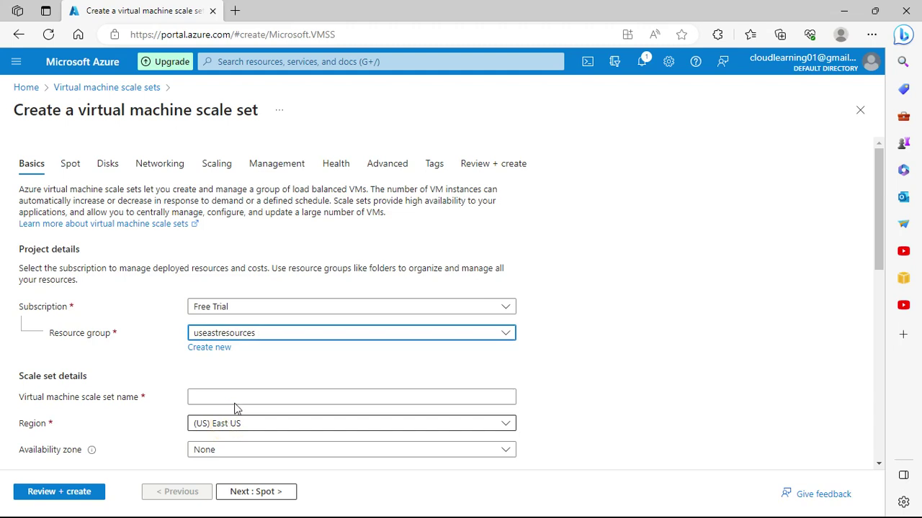
Step: Name the scale set testvmss and keep region (US) East US
scroll(266, 385, "down", 1)
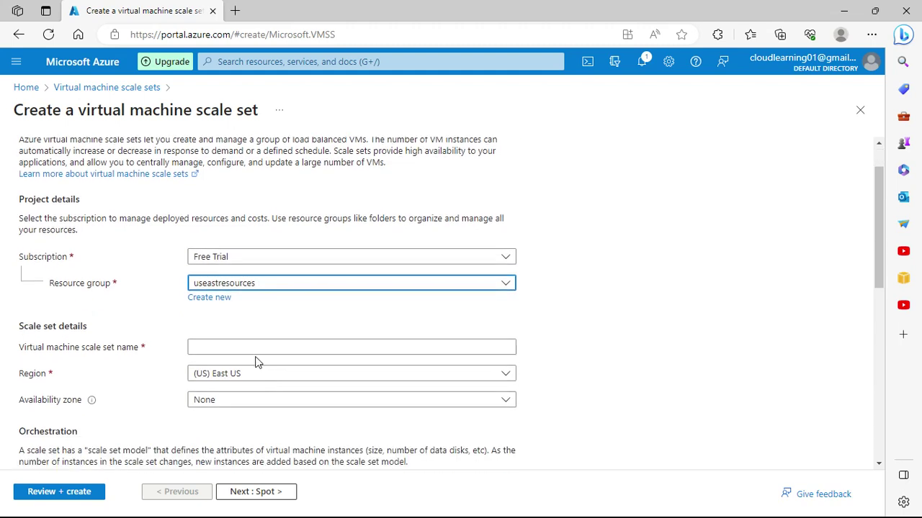
left_click(235, 347)
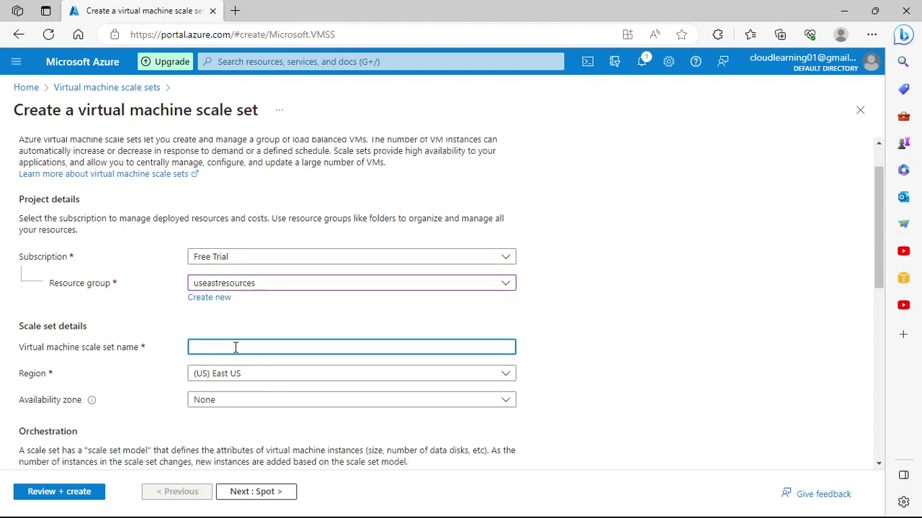
type("test")
scroll(247, 329, "down", 2)
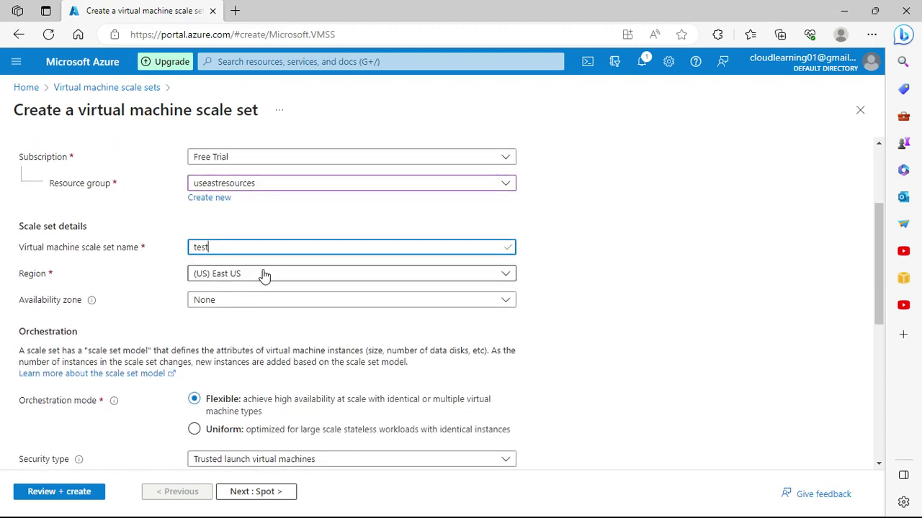
type("vmss")
left_click(264, 275)
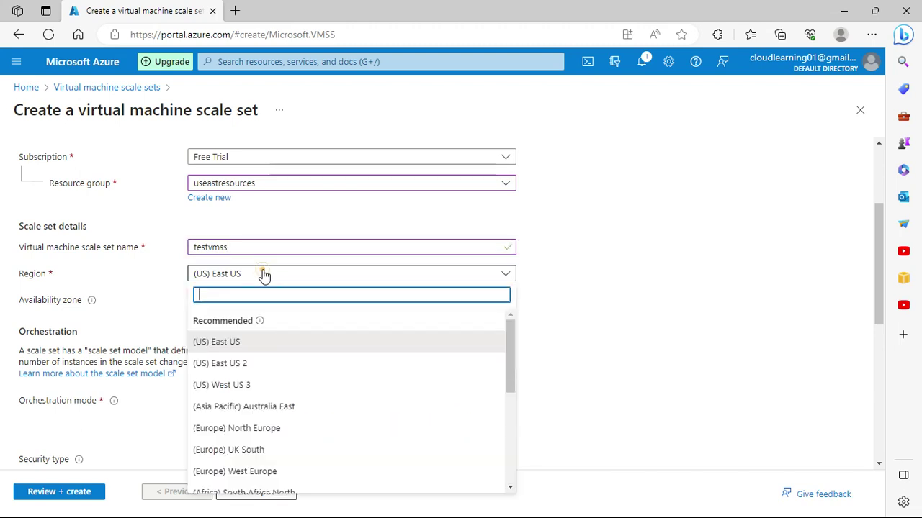
left_click(785, 284)
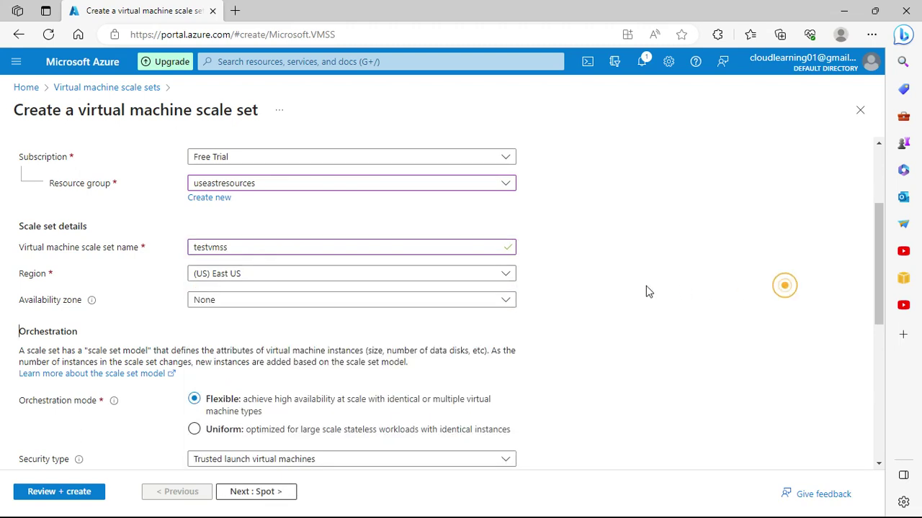
Step: Select availability zones 1, 2 and 3 for the scale set
left_click(216, 299)
left_click(200, 319)
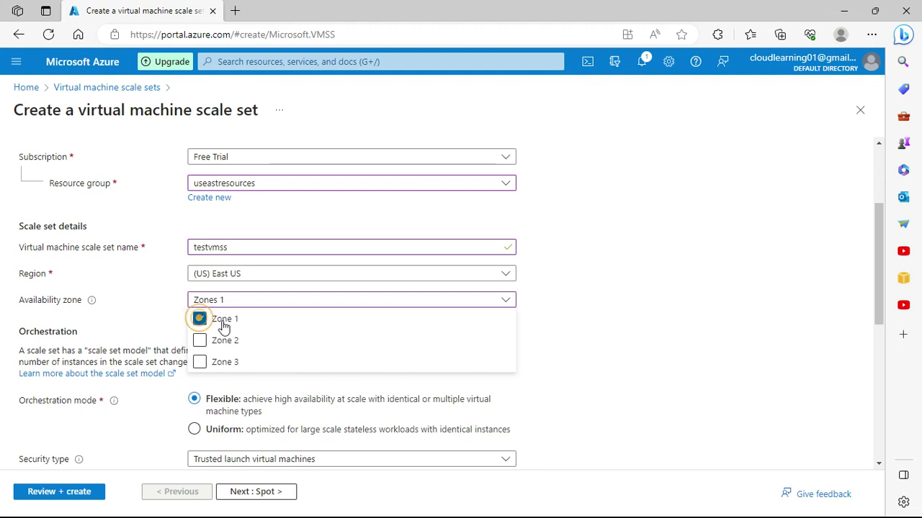
left_click(248, 340)
left_click(644, 339)
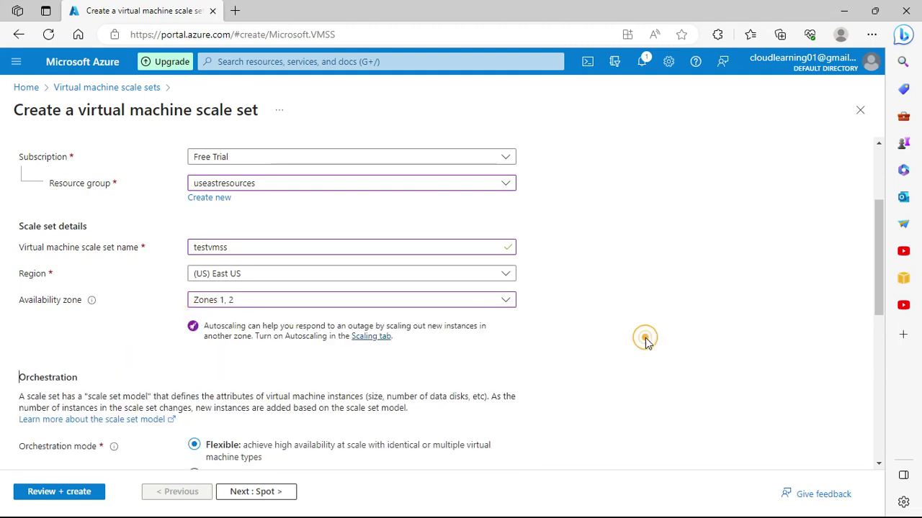
scroll(630, 345, "down", 2)
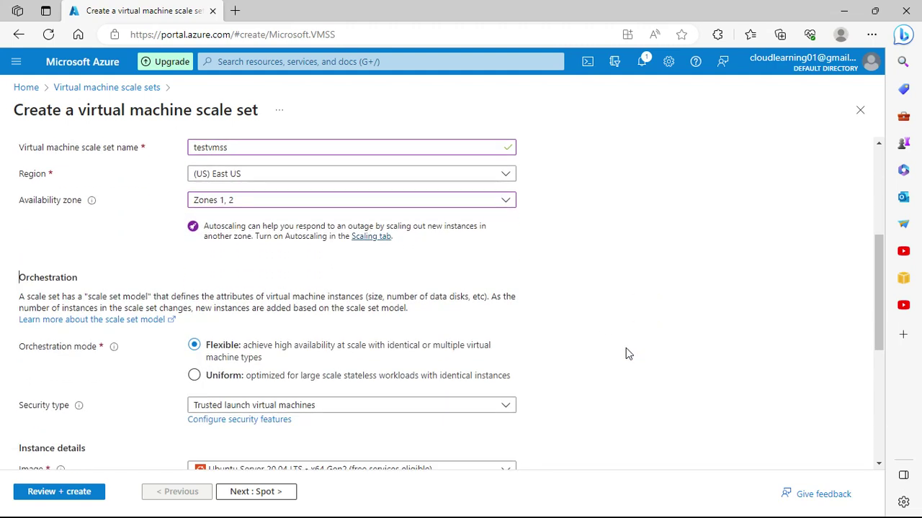
left_click(291, 206)
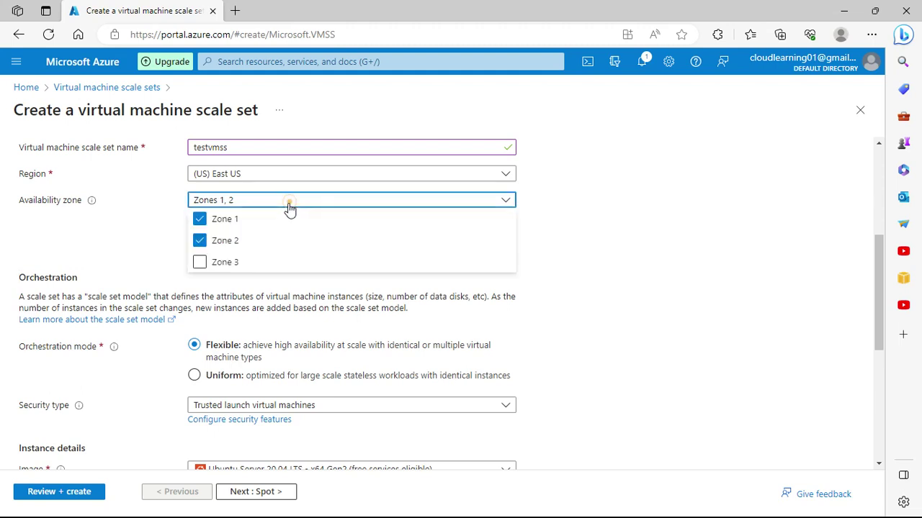
left_click(287, 262)
left_click(604, 286)
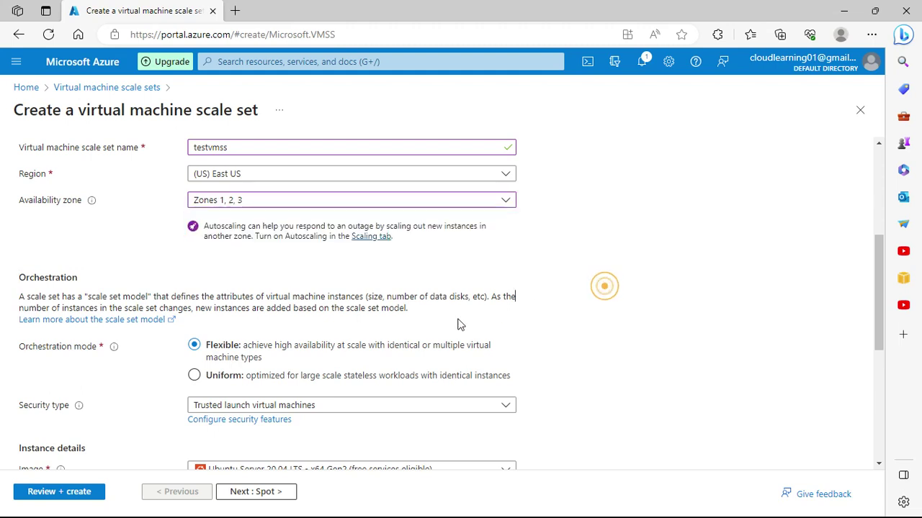
Step: Switch orchestration mode to Uniform, leaving security type as Trusted launch
scroll(273, 331, "down", 2)
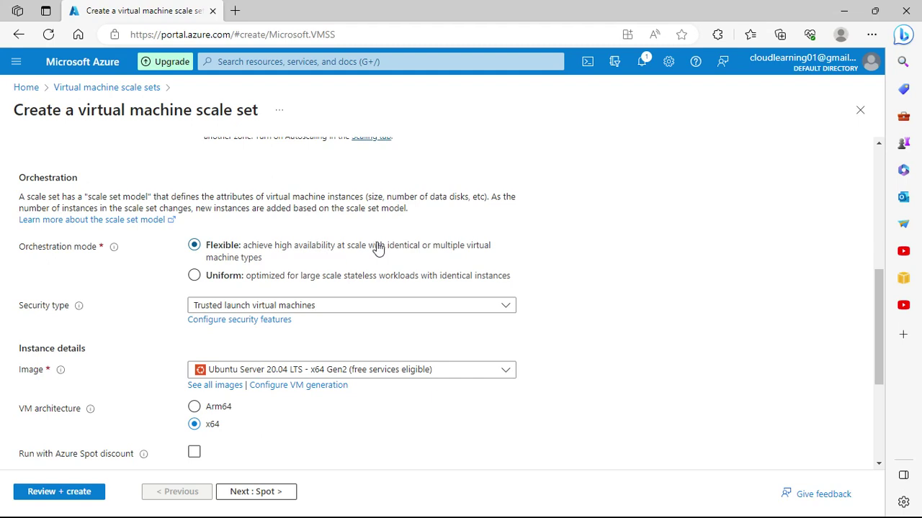
left_click_drag(348, 208, 410, 210)
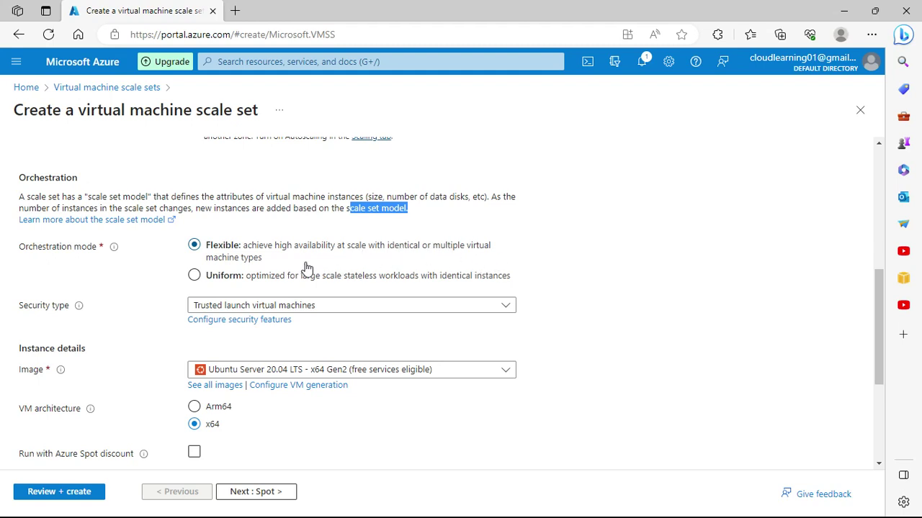
left_click(232, 279)
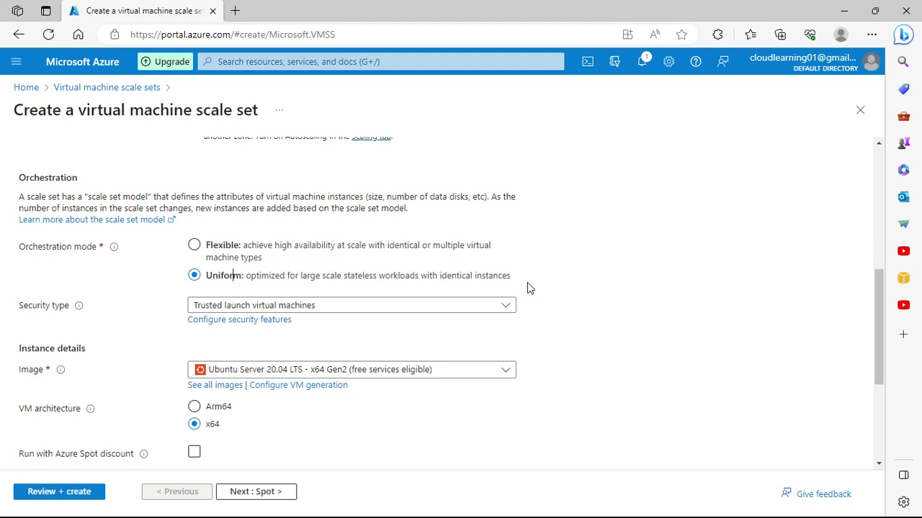
left_click(362, 306)
left_click(632, 282)
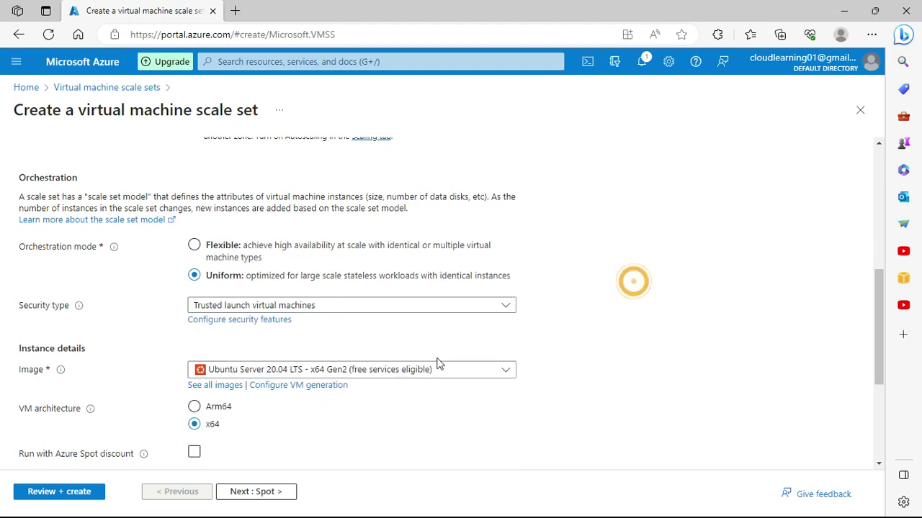
Step: Choose Ubuntu Server 20.04 LTS - x64 Gen2 as the instance image
scroll(411, 366, "down", 1)
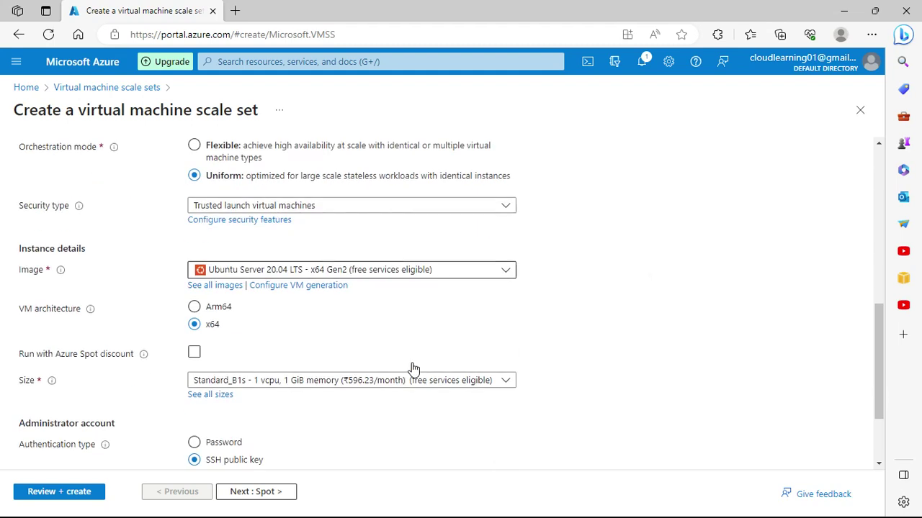
left_click(456, 275)
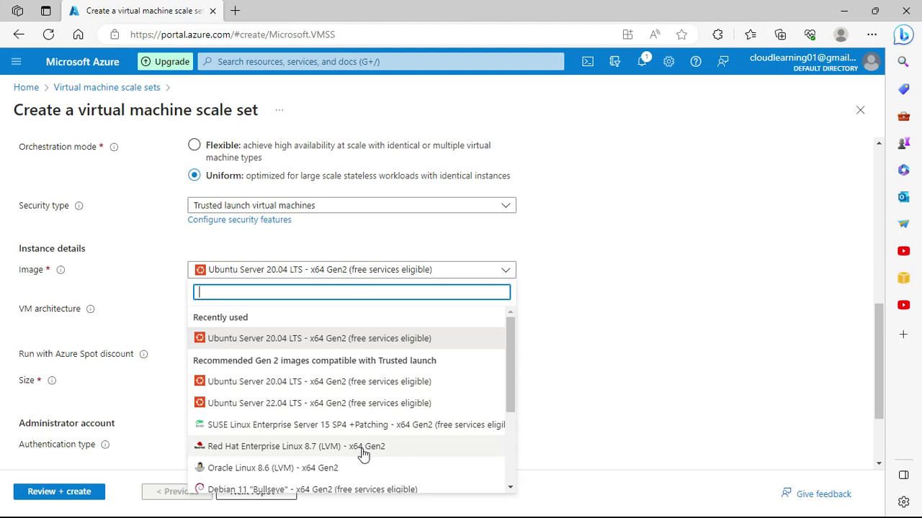
scroll(367, 453, "down", 2)
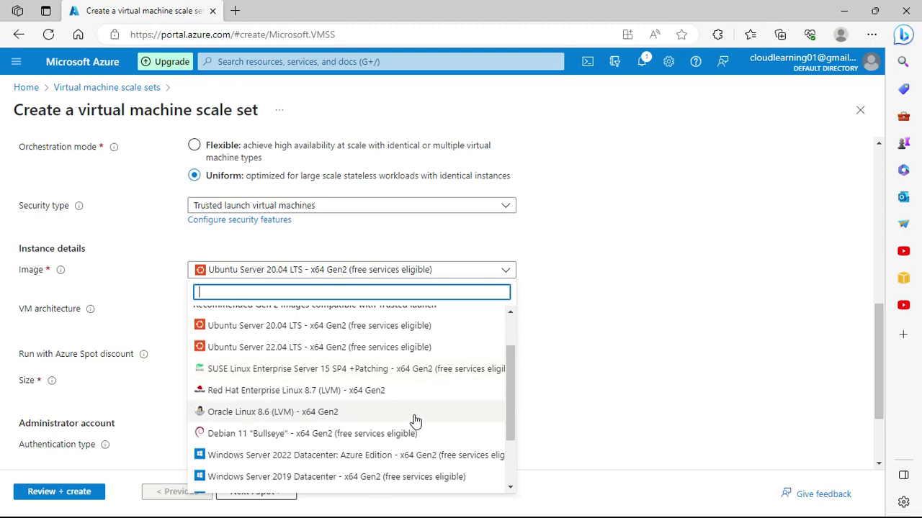
scroll(416, 421, "up", 2)
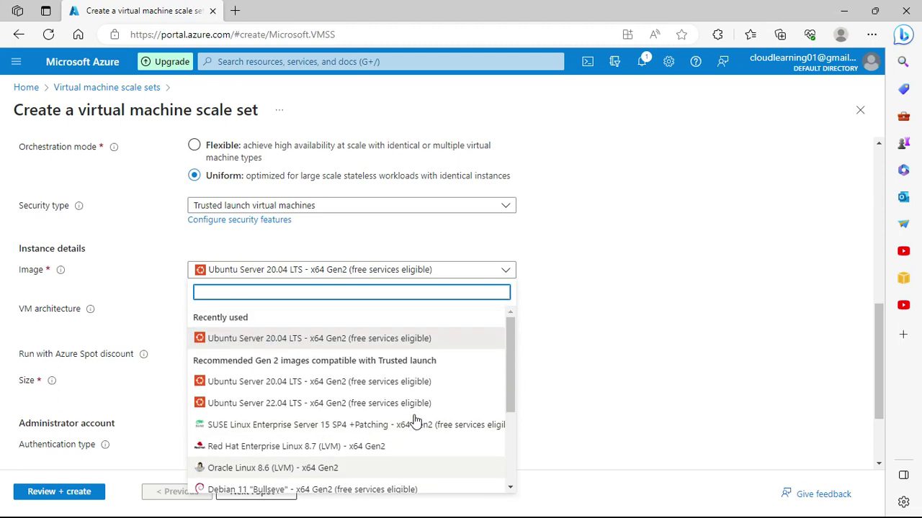
left_click(373, 342)
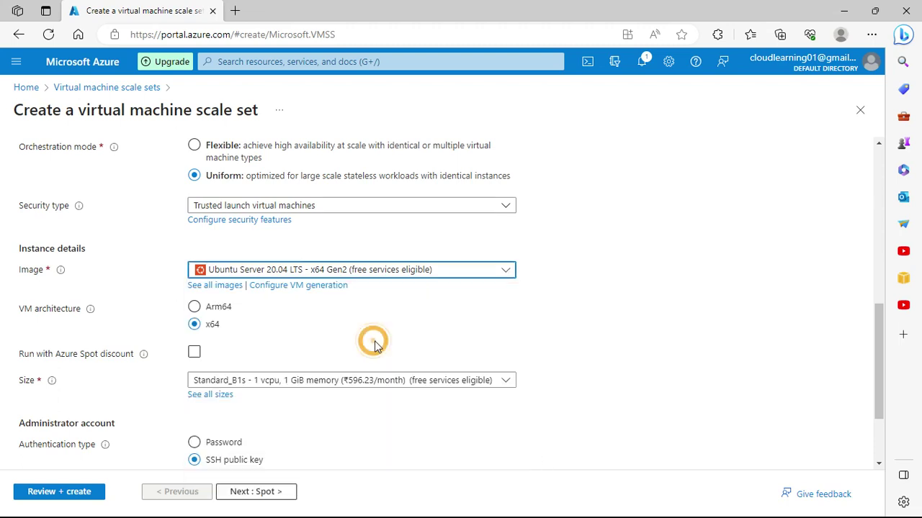
left_click(652, 288)
scroll(654, 295, "down", 1)
scroll(646, 303, "down", 1)
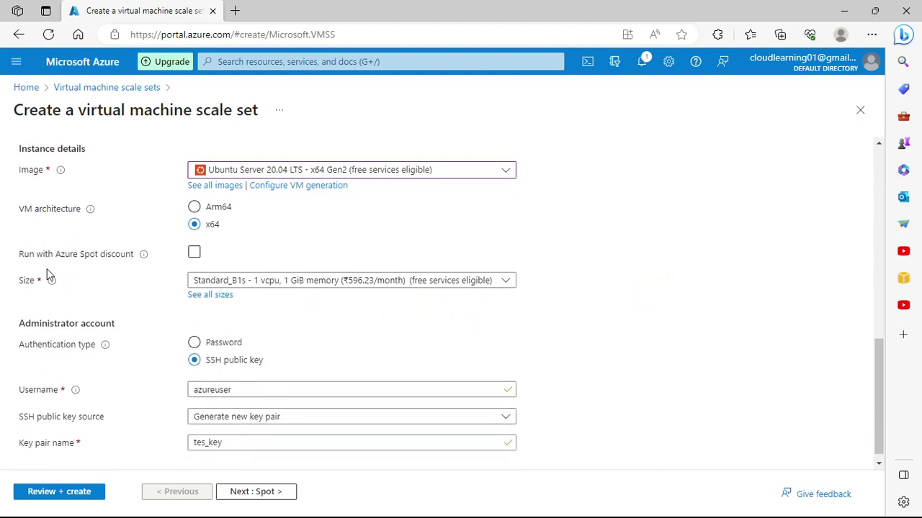
Step: Set the SSH public key source to 'Use existing key stored in Azure'
scroll(338, 314, "down", 1)
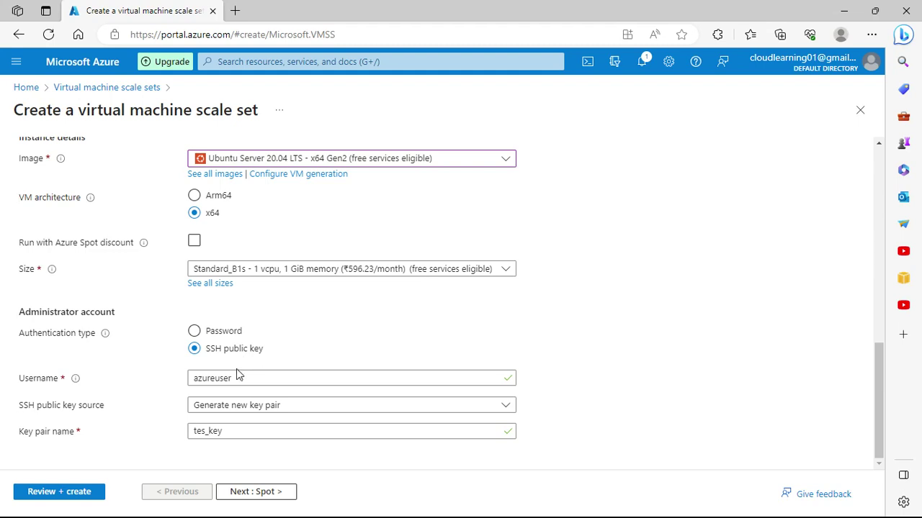
left_click(247, 407)
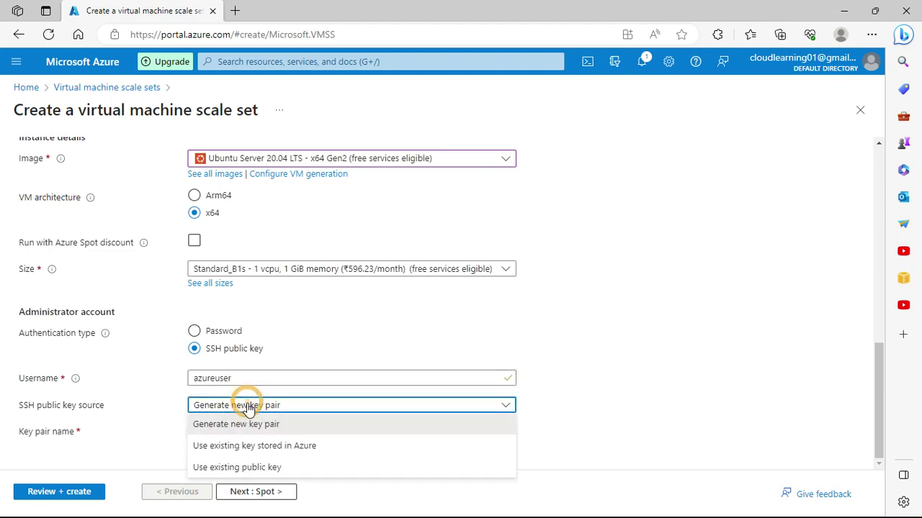
left_click(241, 468)
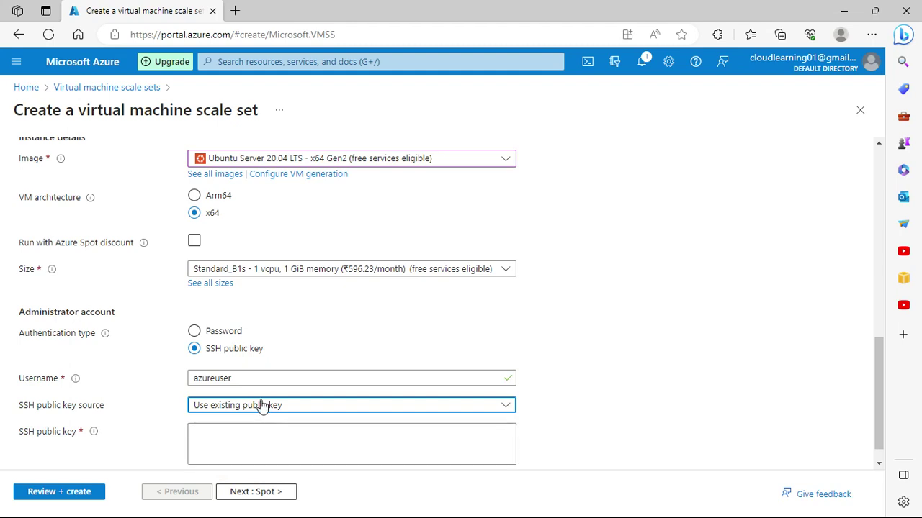
left_click(306, 406)
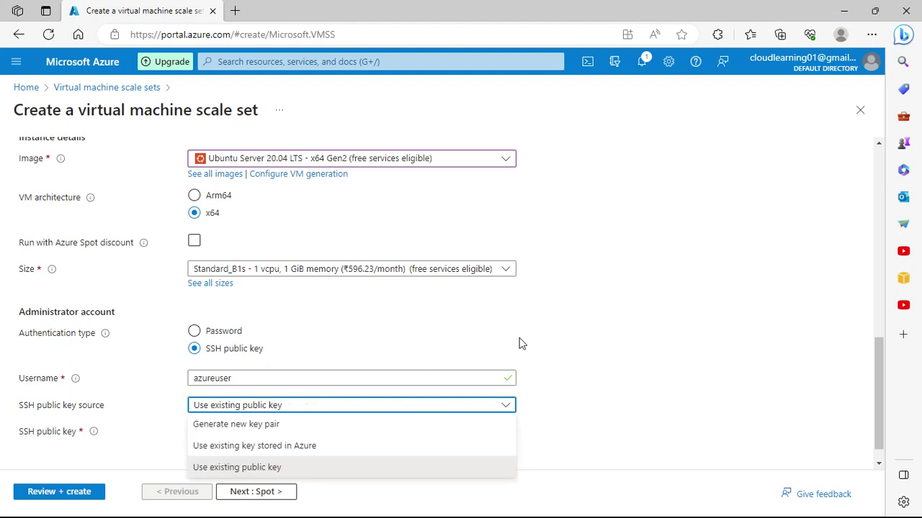
left_click(303, 445)
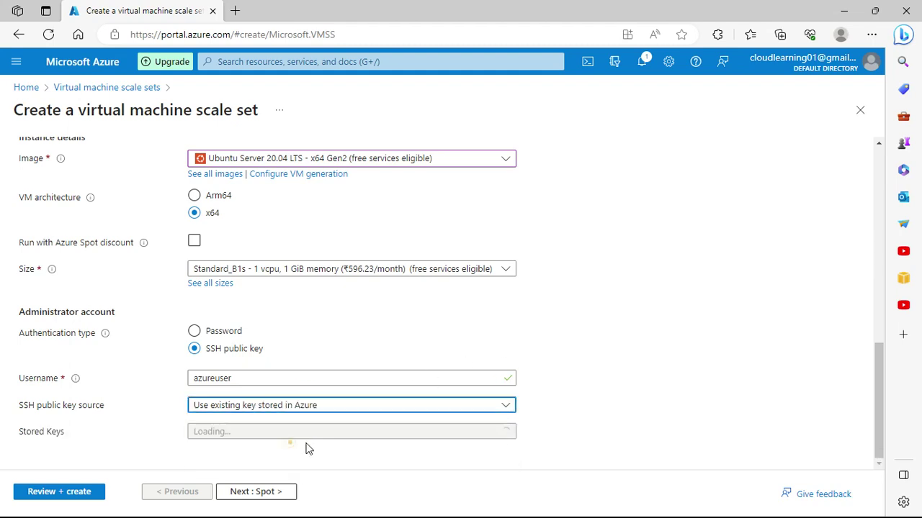
Step: Pick ubuntulinux.pem from the stored SSH keys
left_click(272, 432)
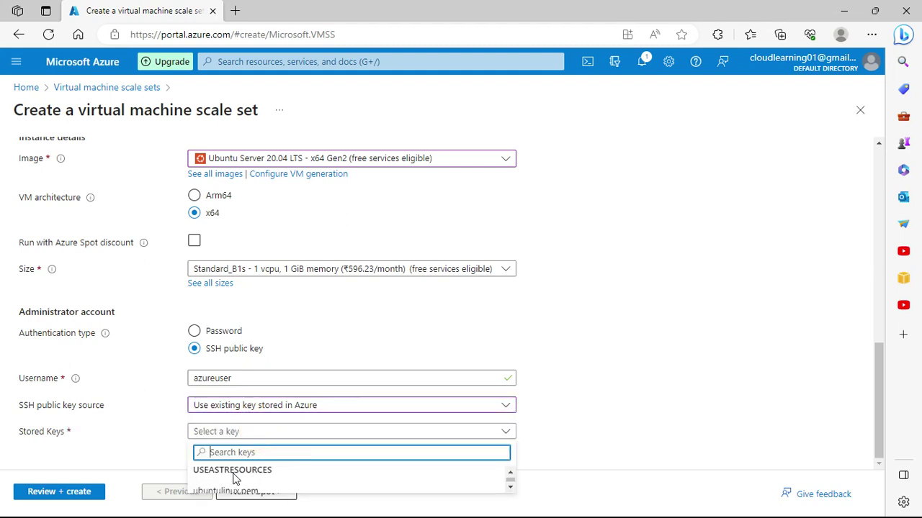
left_click(613, 411)
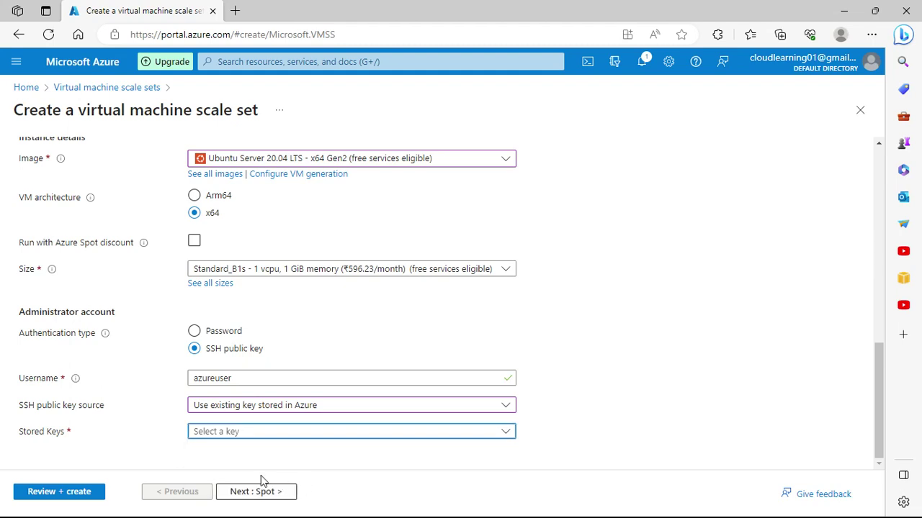
left_click(214, 432)
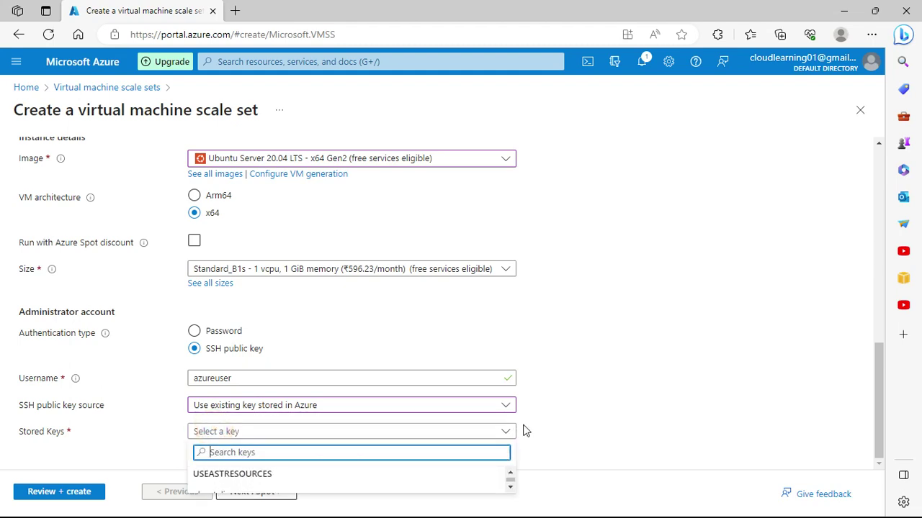
left_click(561, 425)
left_click(754, 378)
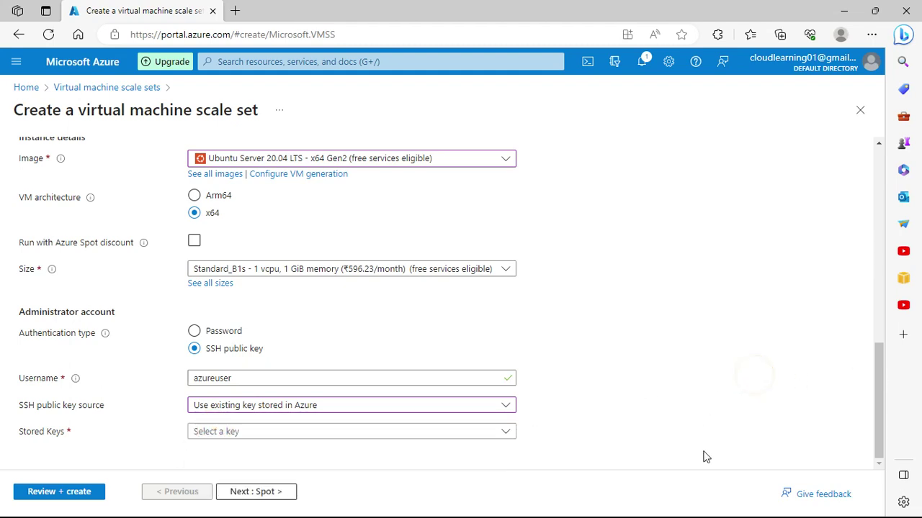
left_click(268, 432)
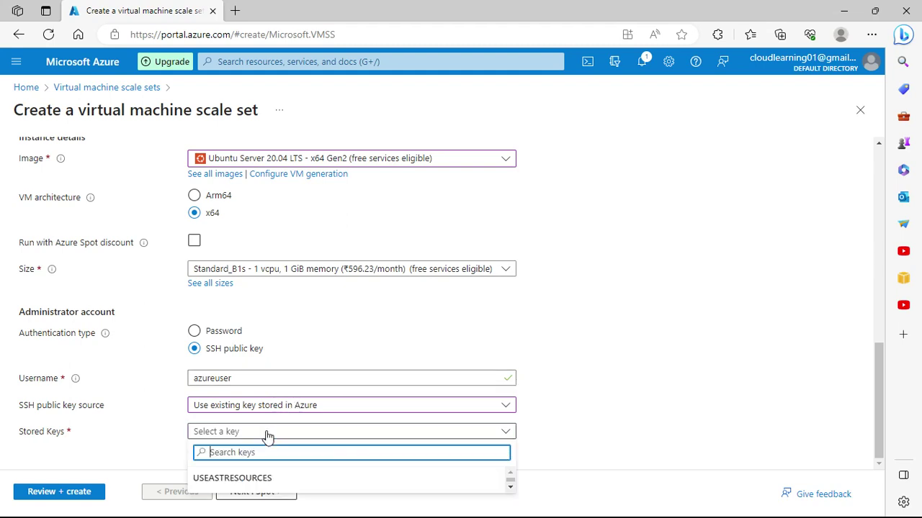
scroll(245, 479, "down", 1)
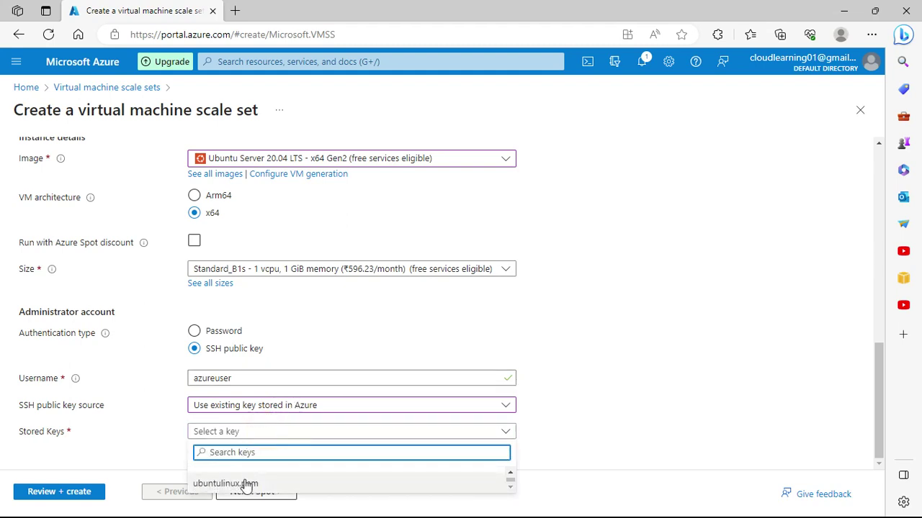
left_click(241, 483)
left_click(574, 399)
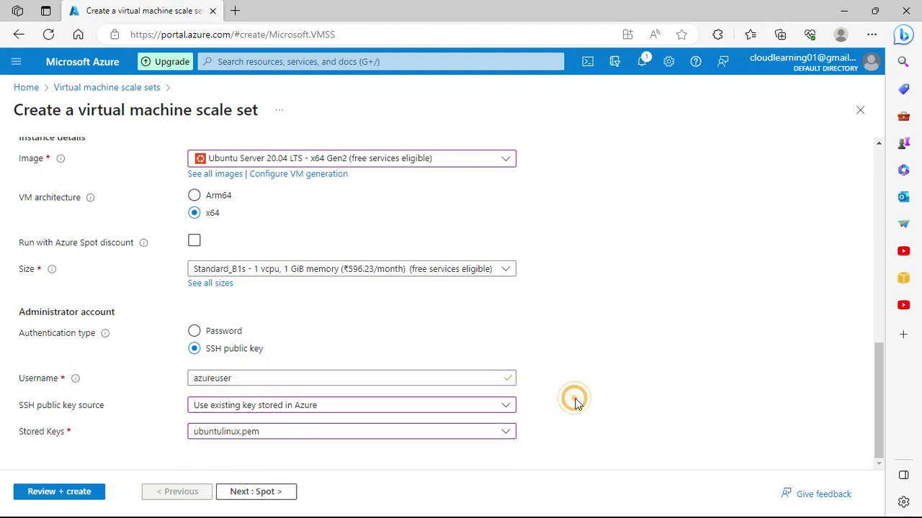
Step: Review the Spot tab's eviction and Spot VM options, leaving Spot disabled
left_click(256, 492)
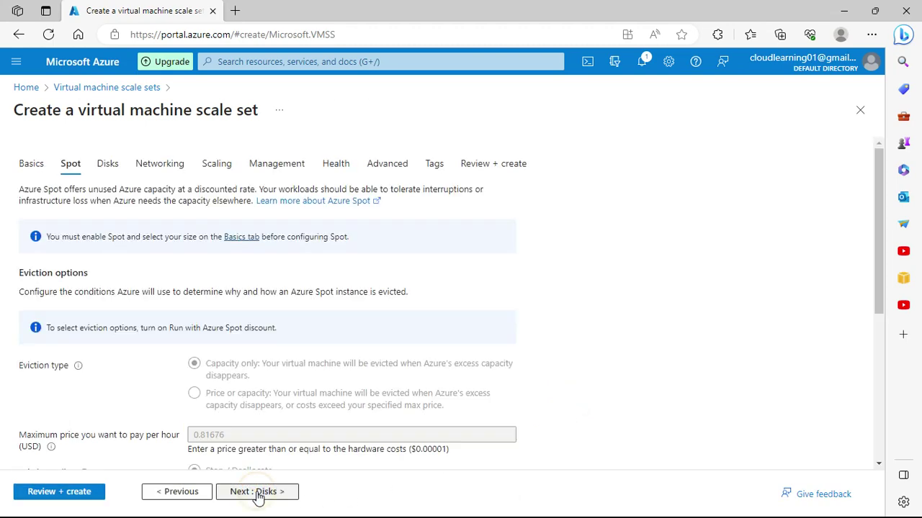
scroll(295, 387, "down", 1)
scroll(295, 387, "down", 3)
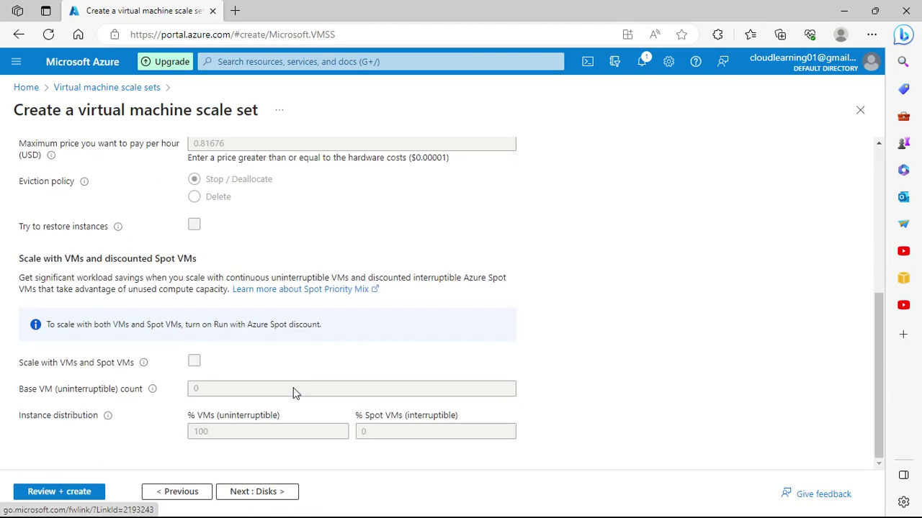
scroll(293, 392, "up", 6)
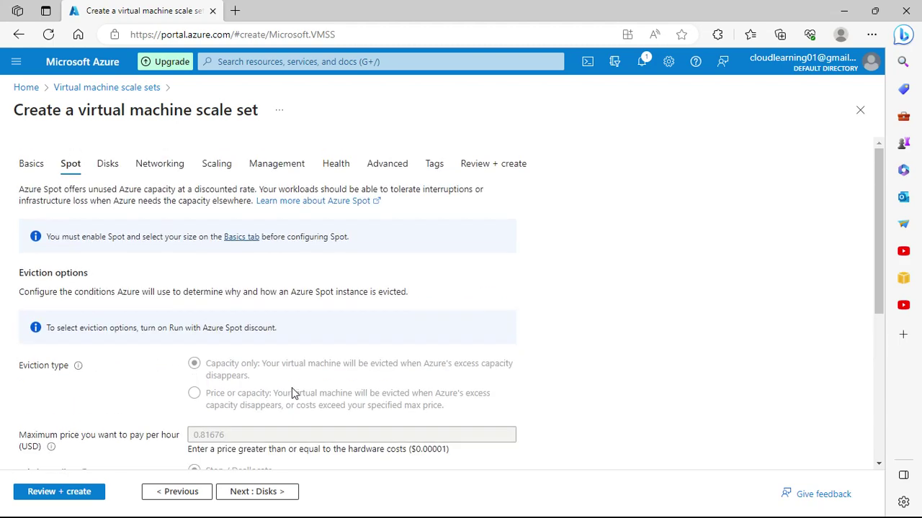
scroll(293, 392, "down", 5)
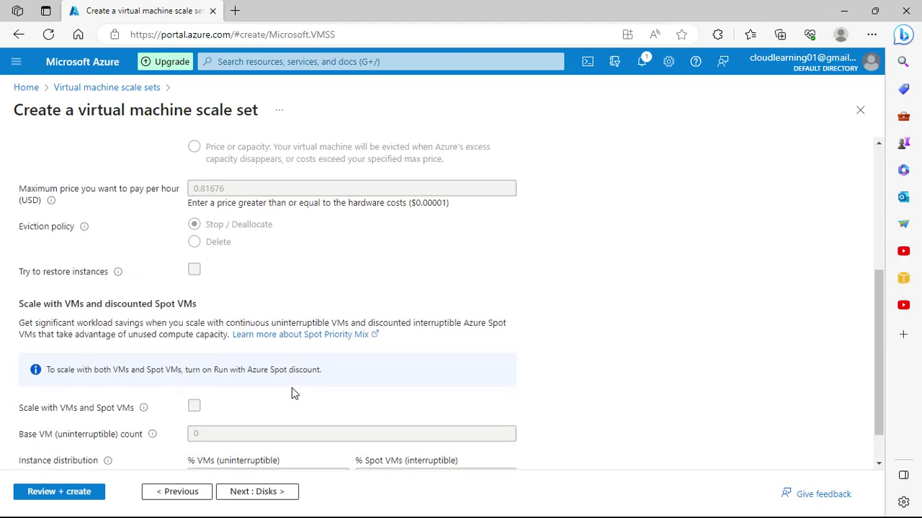
scroll(292, 393, "up", 3)
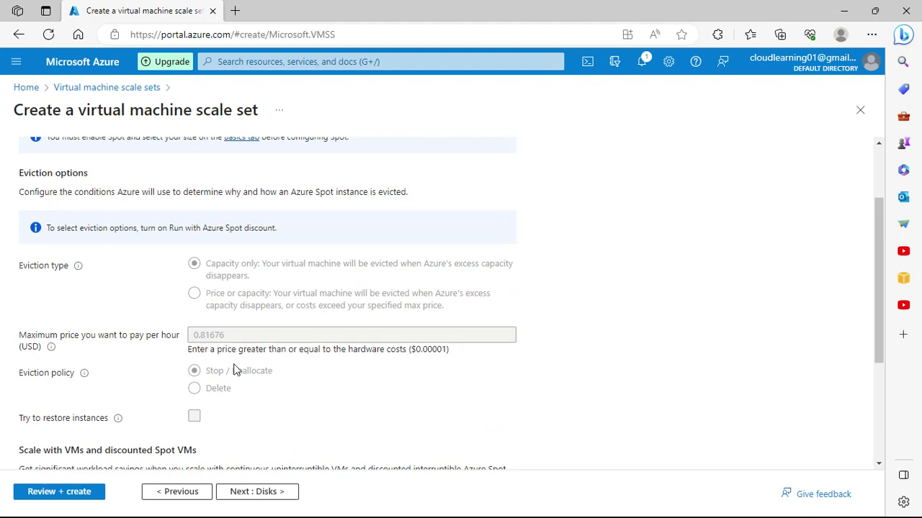
scroll(234, 370, "down", 3)
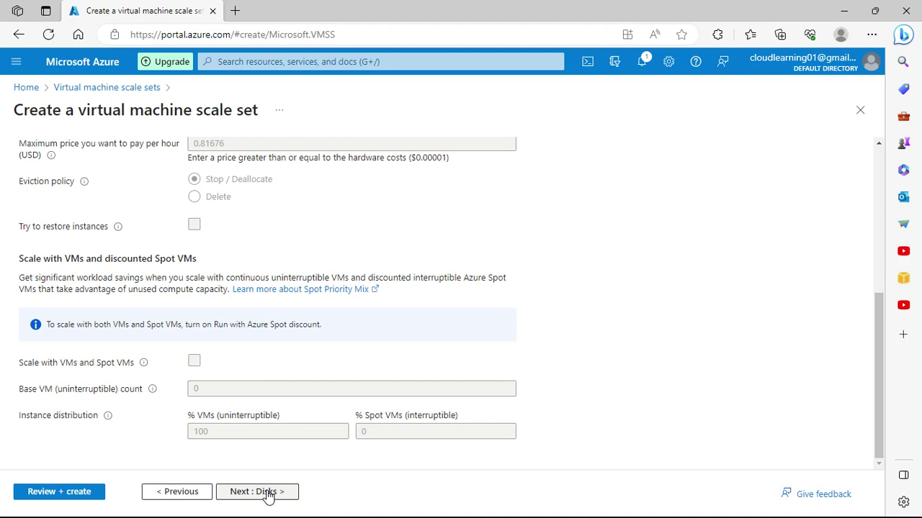
Step: Review the Disks tab: 30 GiB Premium SSD OS disk and Data disks section
left_click(268, 495)
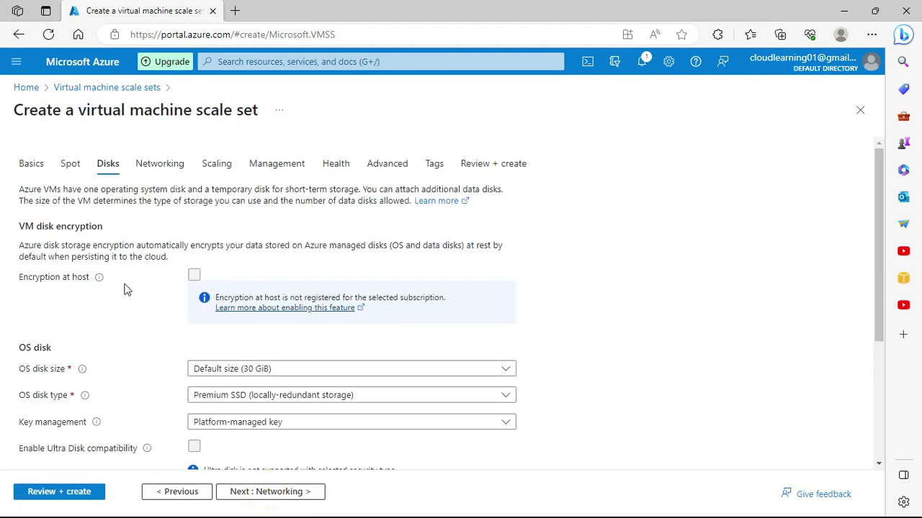
scroll(504, 337, "down", 2)
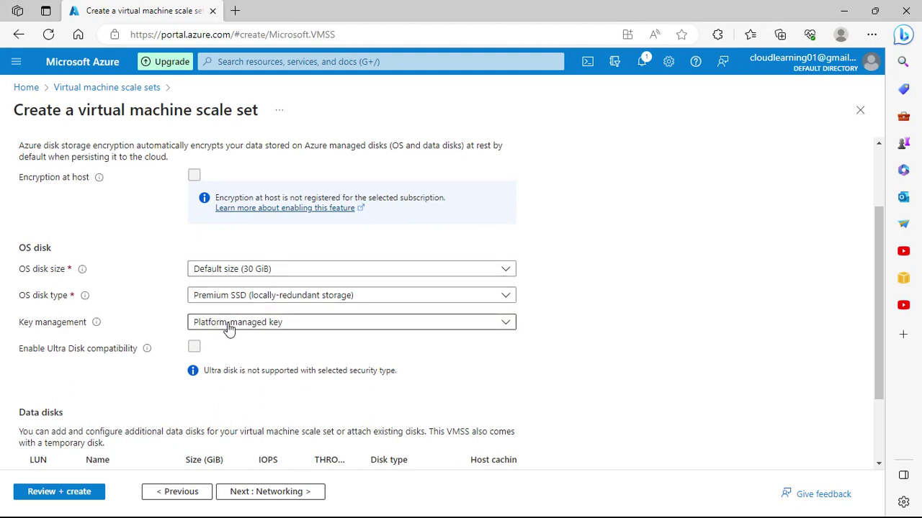
scroll(216, 338, "down", 2)
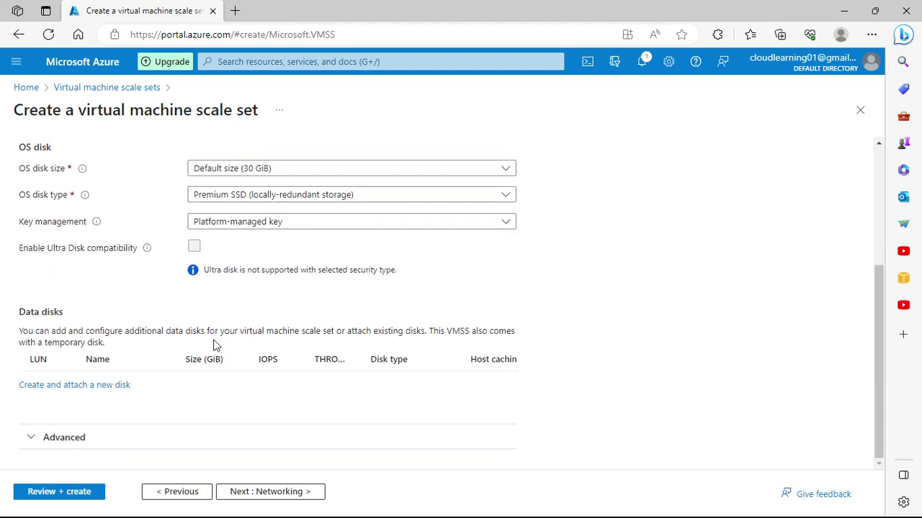
Step: Create a new data disk named testvmss_DataDisk_D
left_click(71, 390)
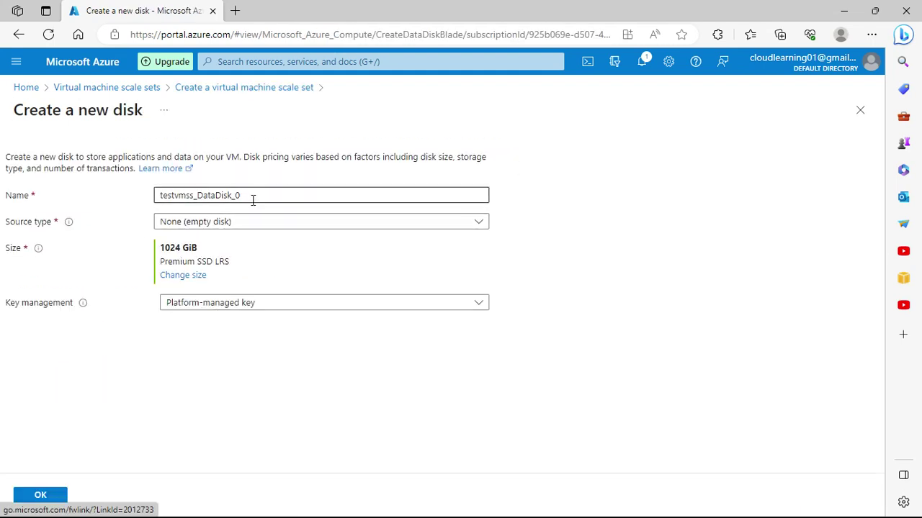
left_click(262, 195)
double_click(261, 194)
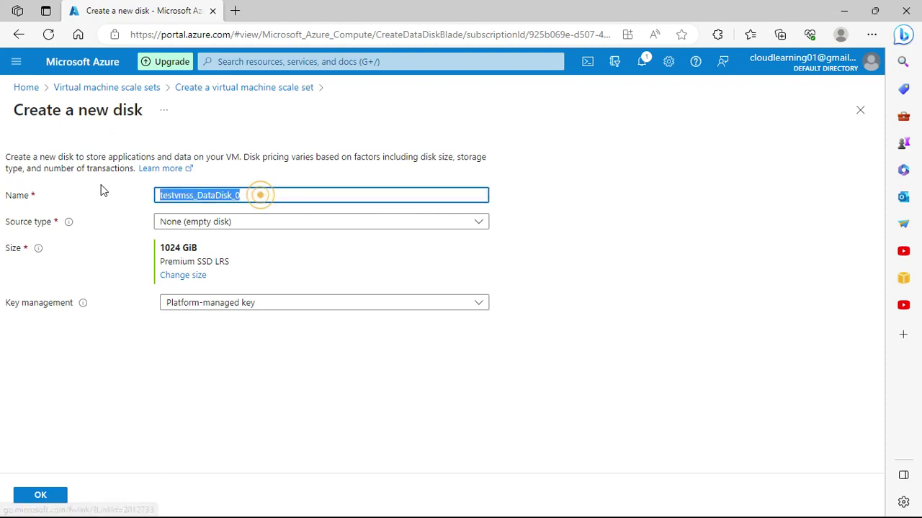
type("D")
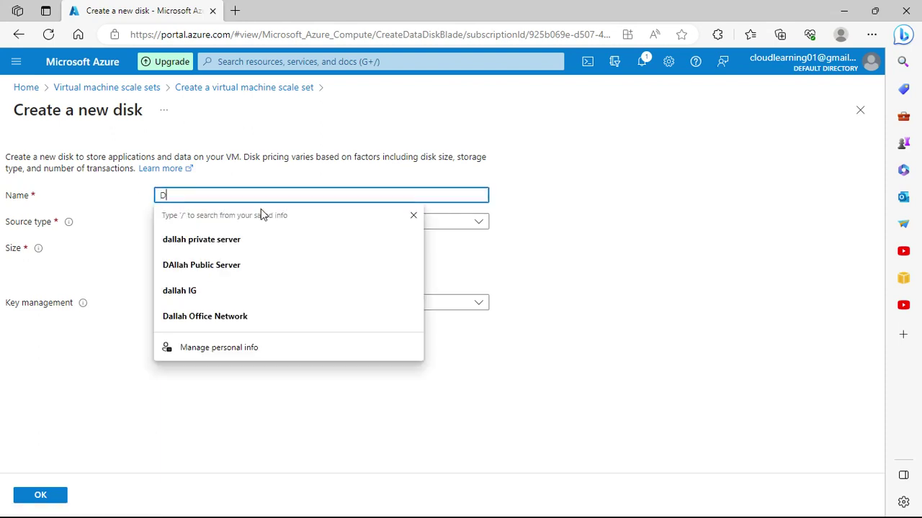
key("ctrl+z")
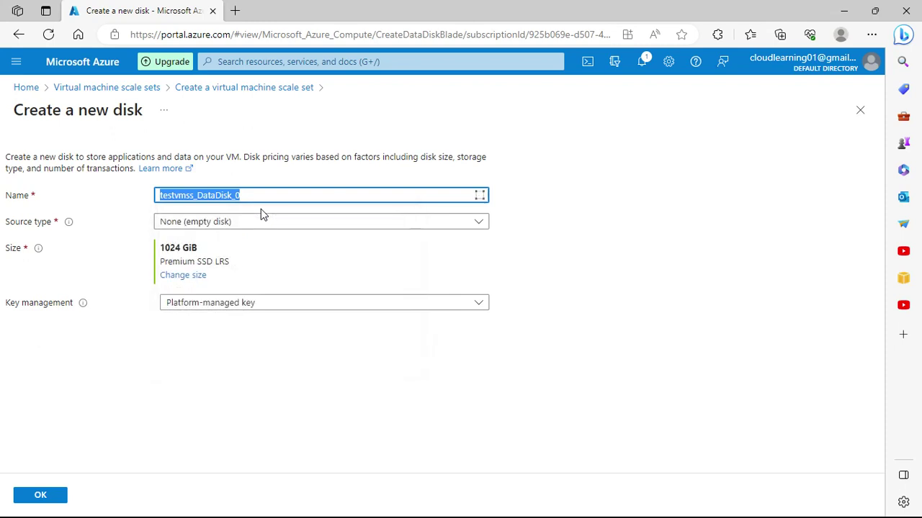
key("End")
key("BackSpace")
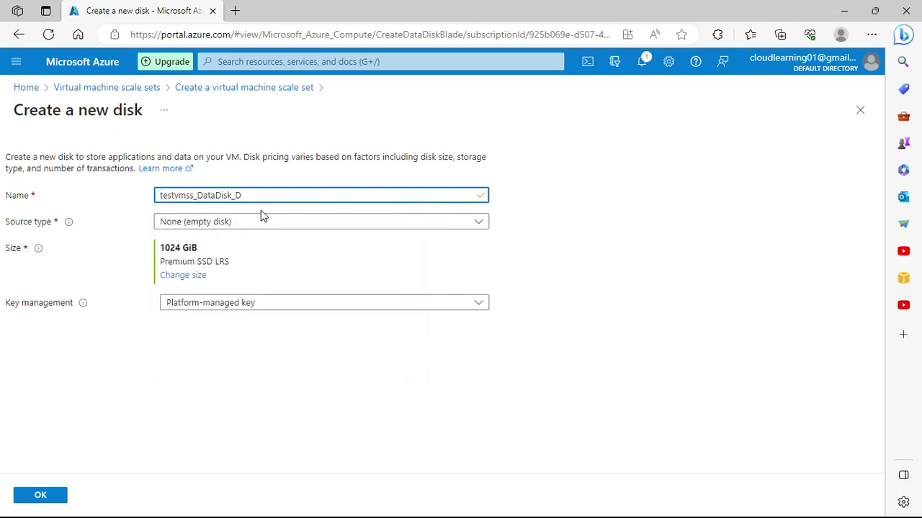
Step: Make the disk empty (source None) with a 4 GiB size
left_click(250, 224)
left_click(250, 238)
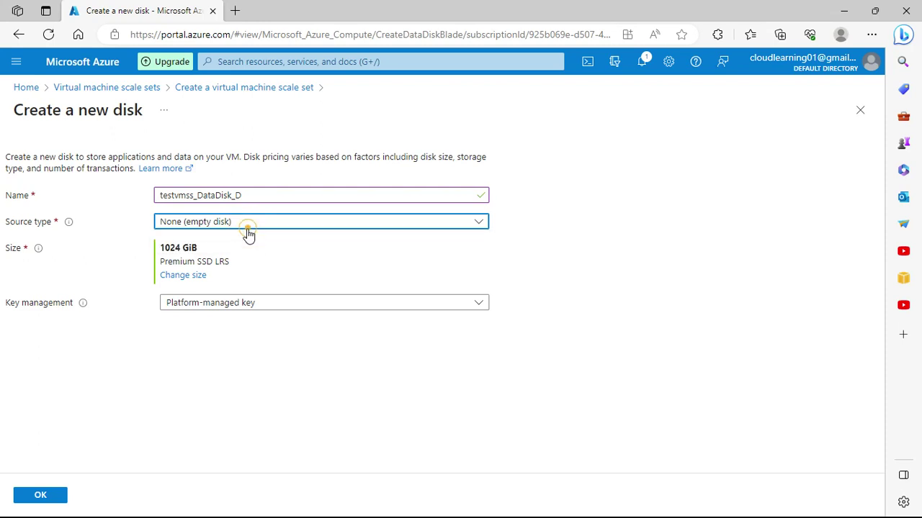
left_click(189, 278)
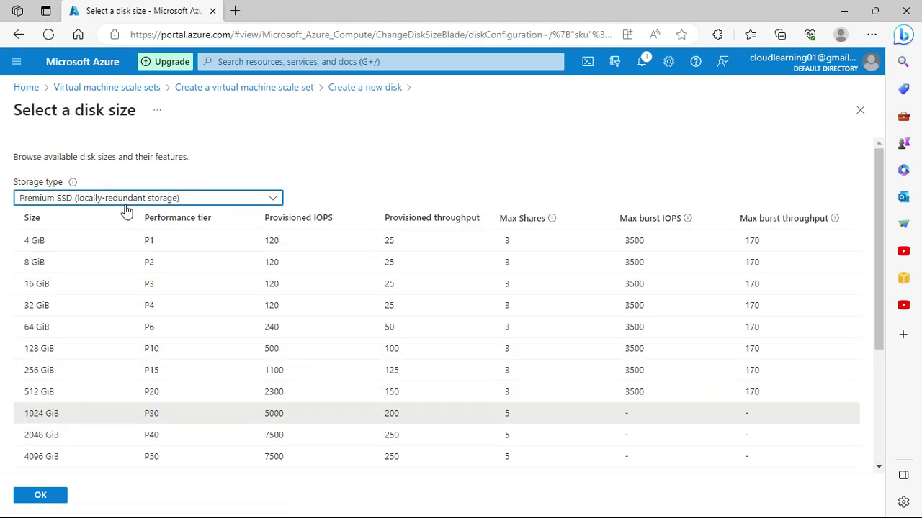
left_click(218, 240)
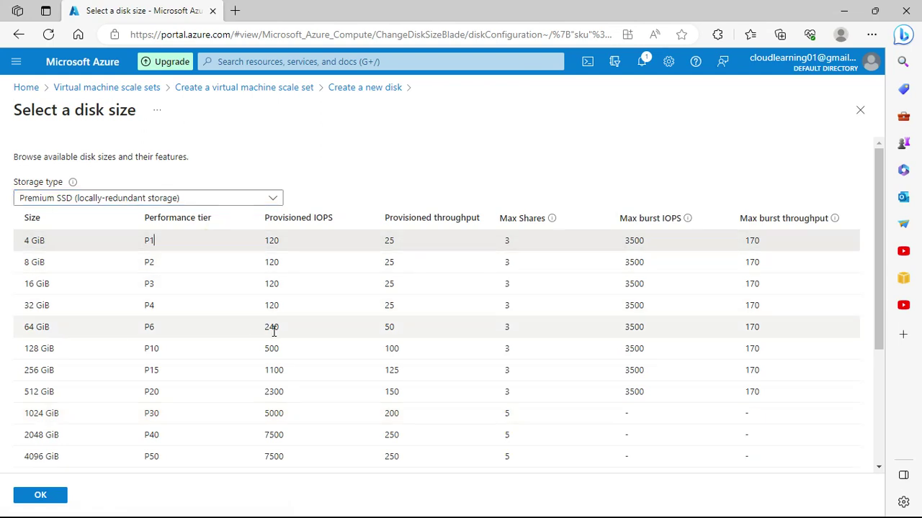
scroll(274, 332, "down", 3)
scroll(272, 337, "up", 3)
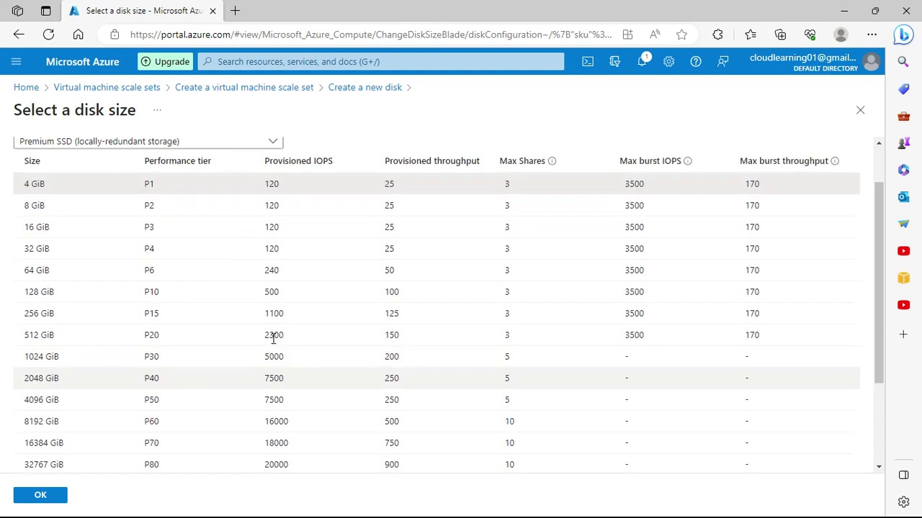
left_click(38, 496)
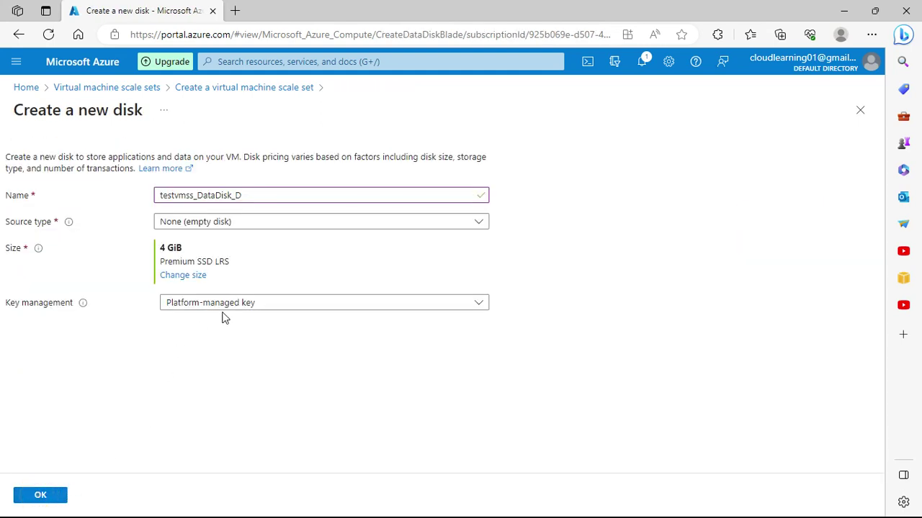
Step: Keep the platform-managed key and add the data disk to the scale set
left_click(305, 306)
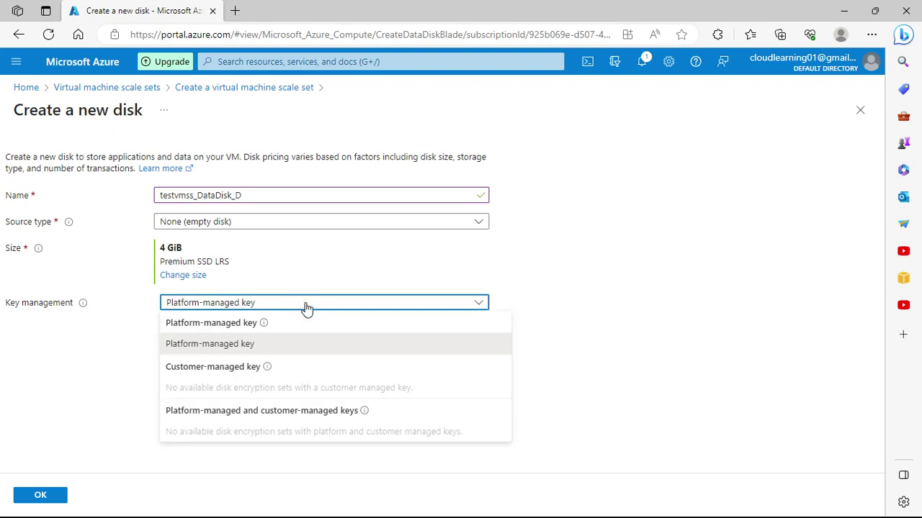
left_click(634, 302)
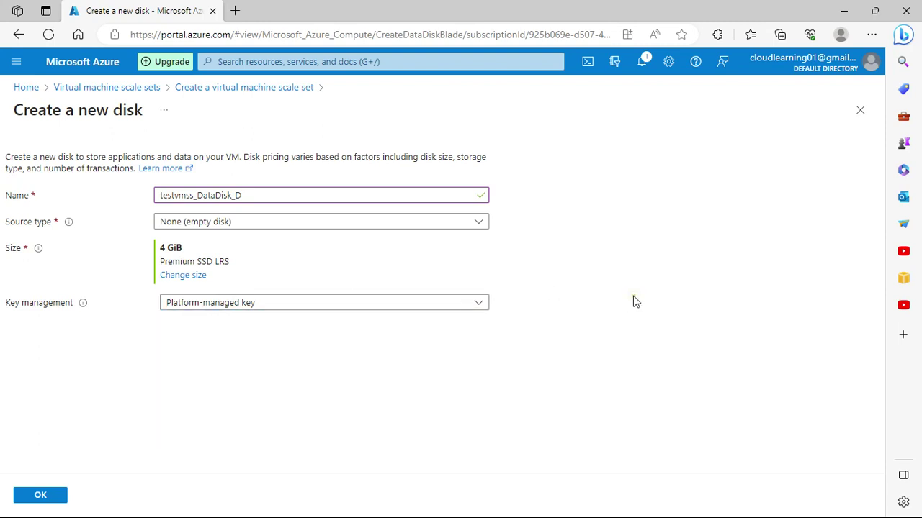
left_click(280, 301)
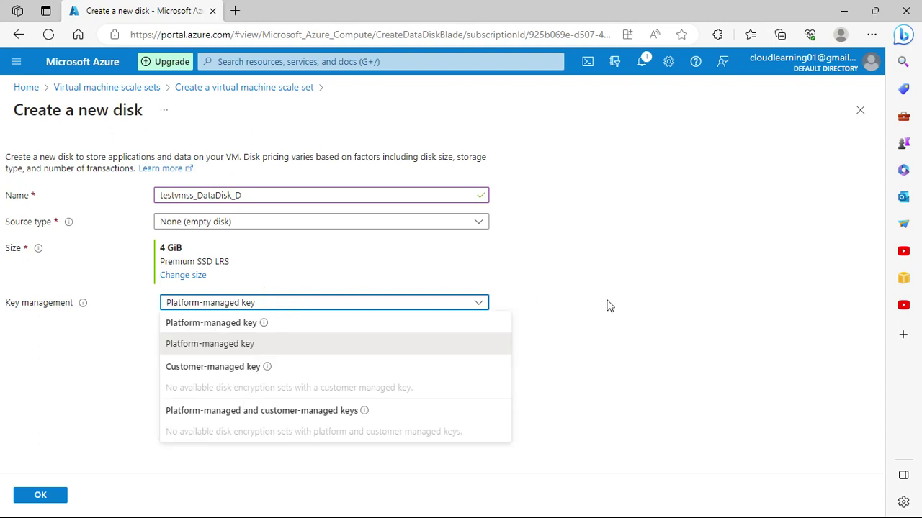
left_click(637, 301)
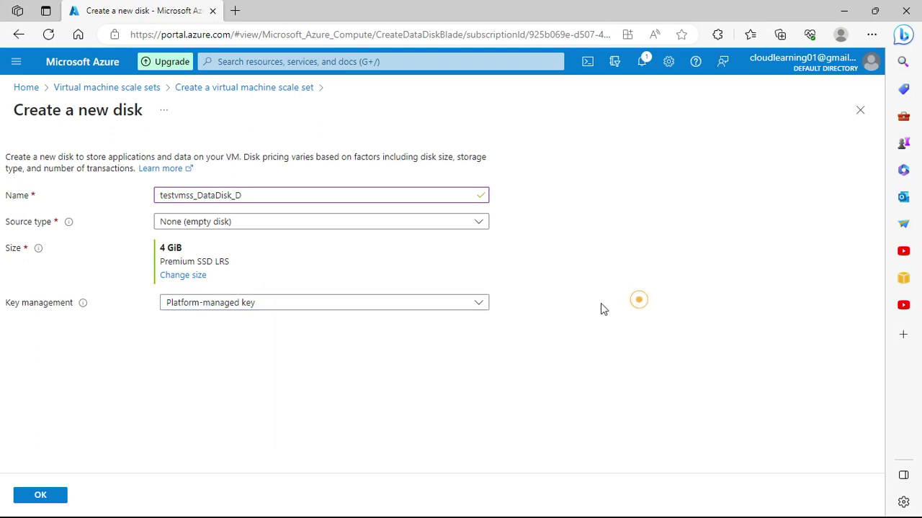
left_click(36, 495)
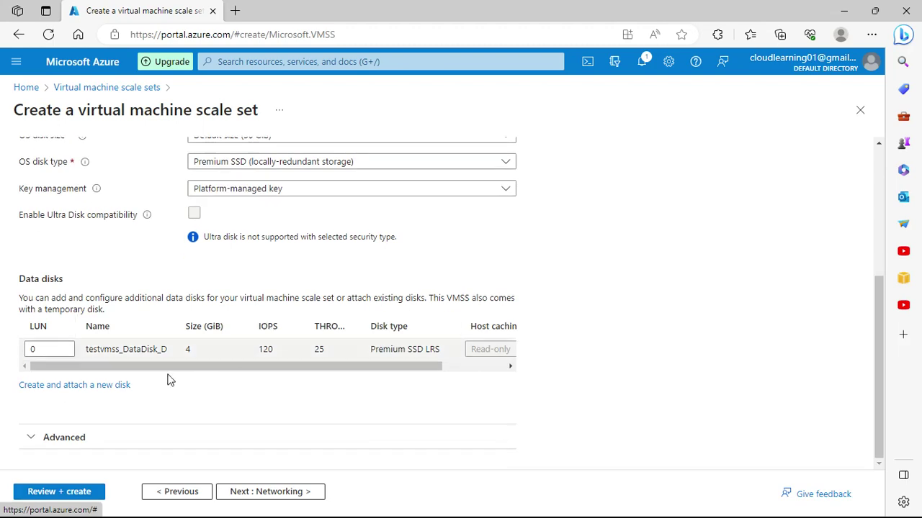
scroll(137, 292, "up", 2)
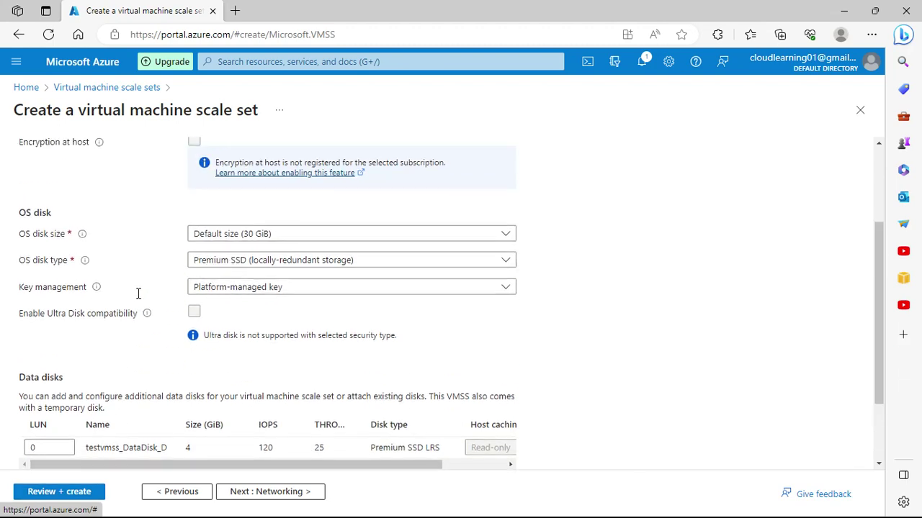
scroll(138, 292, "down", 2)
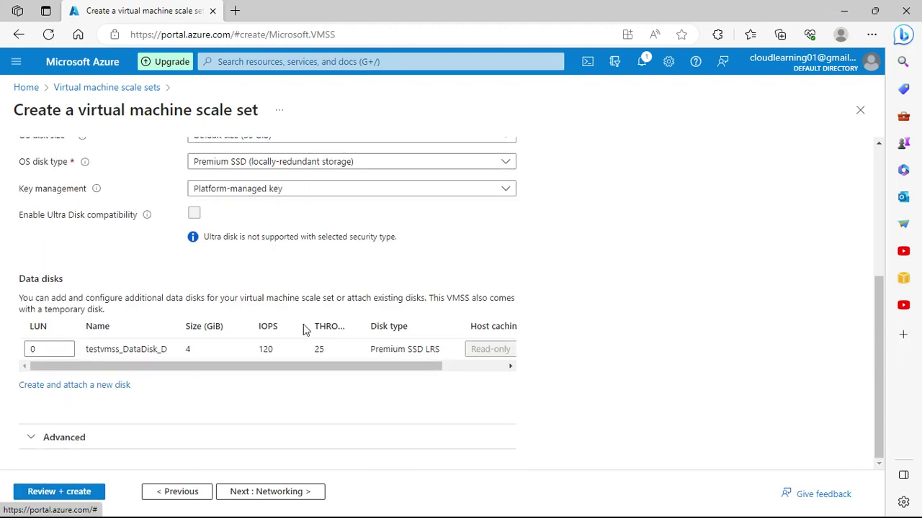
left_click_drag(389, 367, 252, 398)
left_click(50, 349)
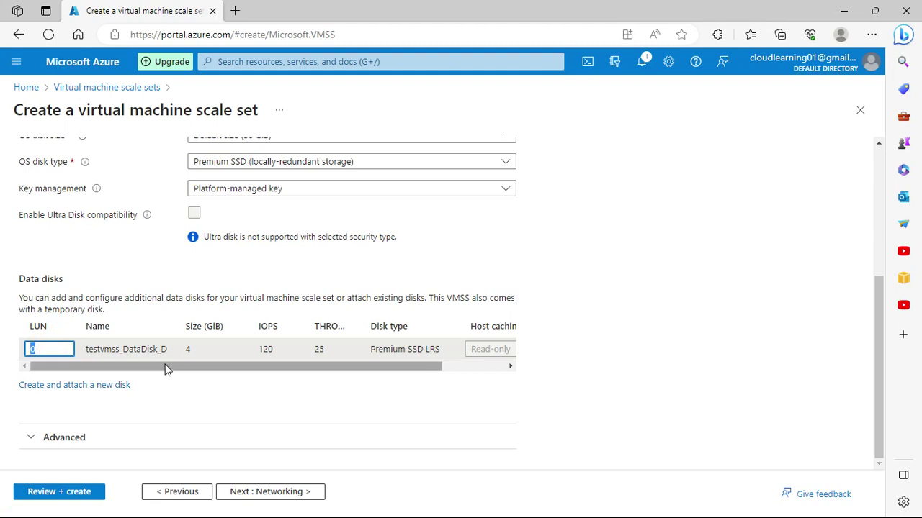
left_click_drag(163, 367, 406, 401)
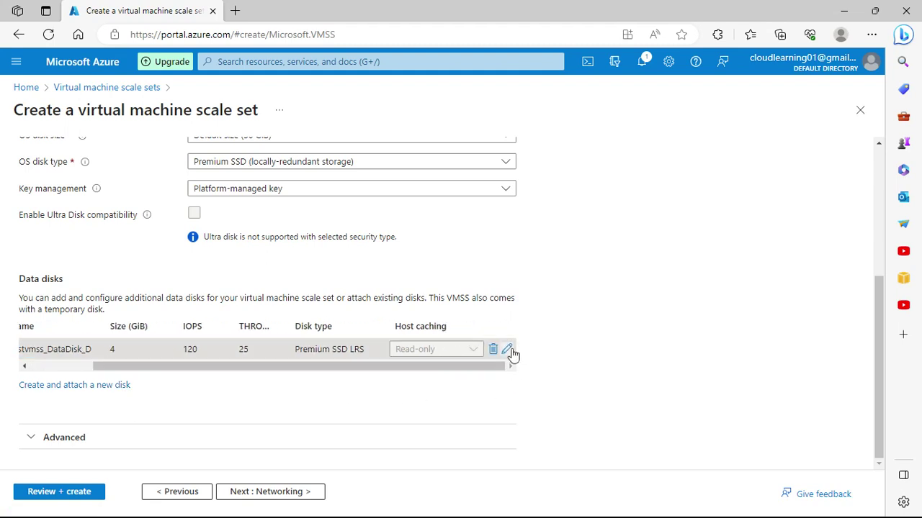
Step: Resize testvmss_DataDisk_D to a custom 6 GiB on the P2 performance tier and save
left_click(510, 350)
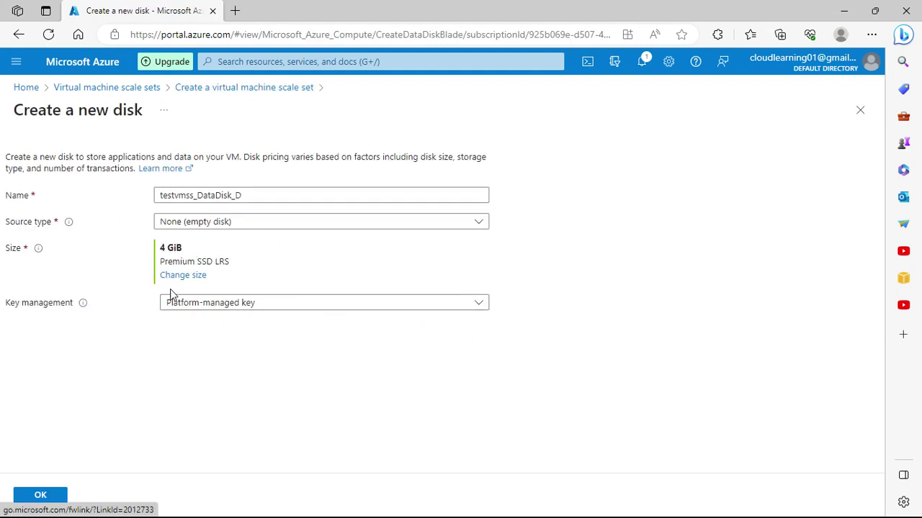
left_click(186, 278)
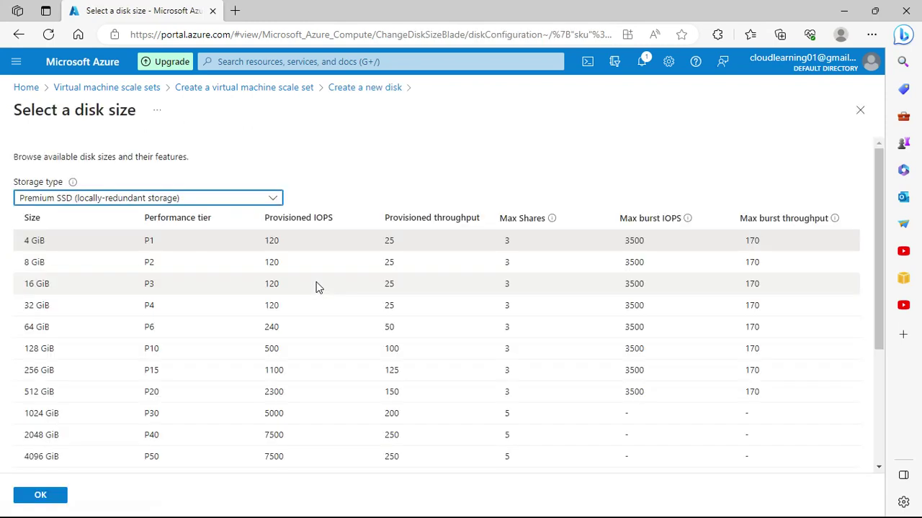
scroll(350, 311, "down", 3)
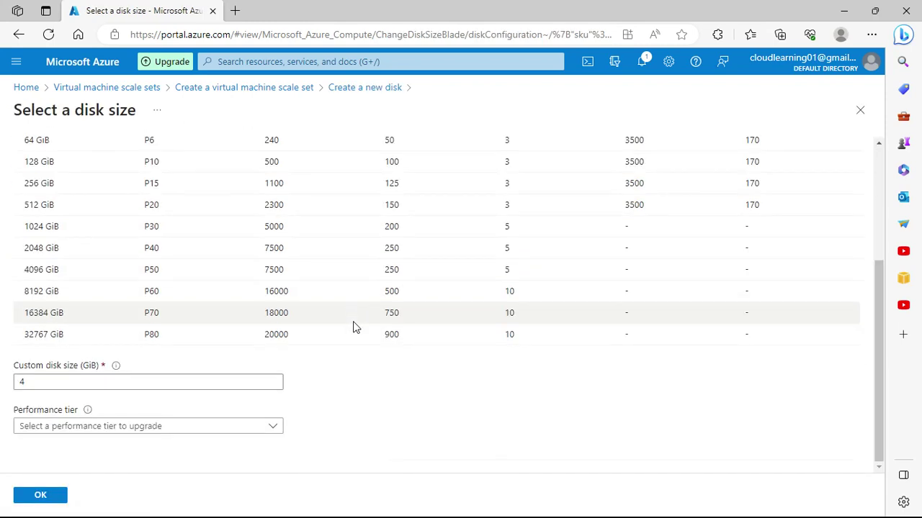
left_click_drag(29, 382, 1, 386)
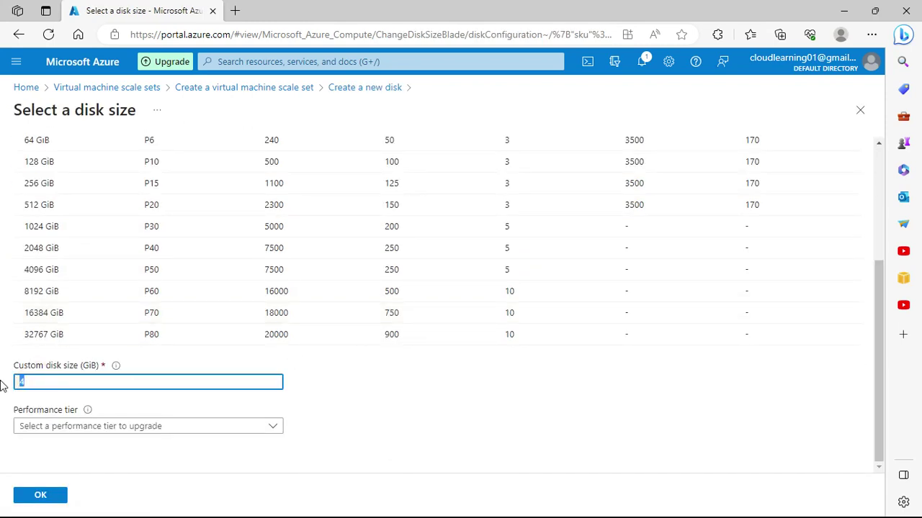
type("6")
left_click(425, 409)
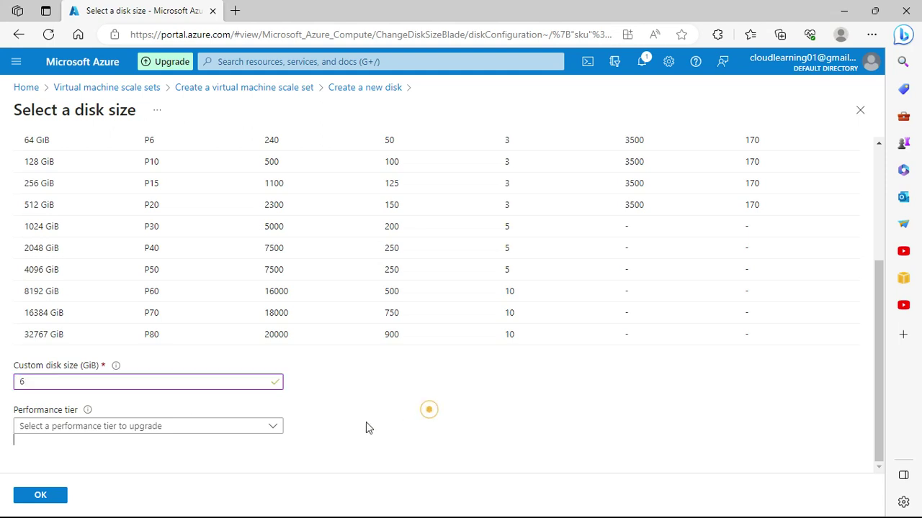
left_click(128, 427)
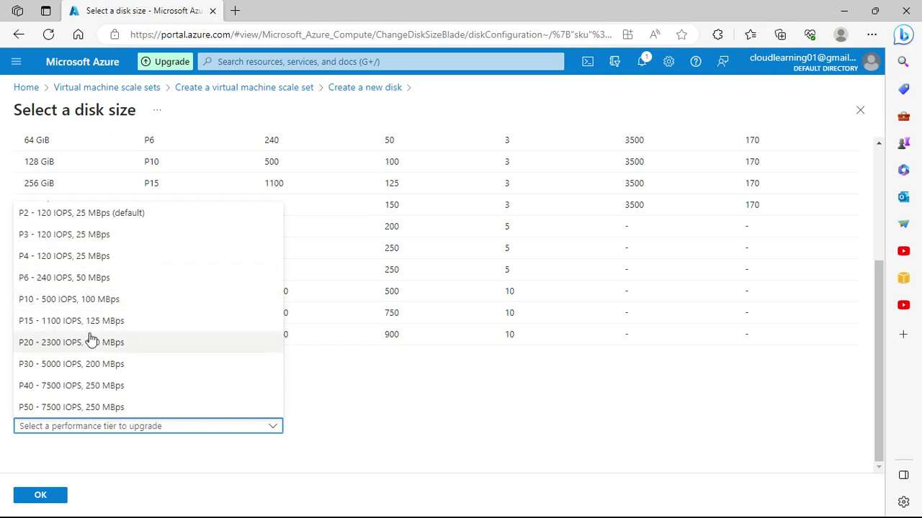
left_click(108, 218)
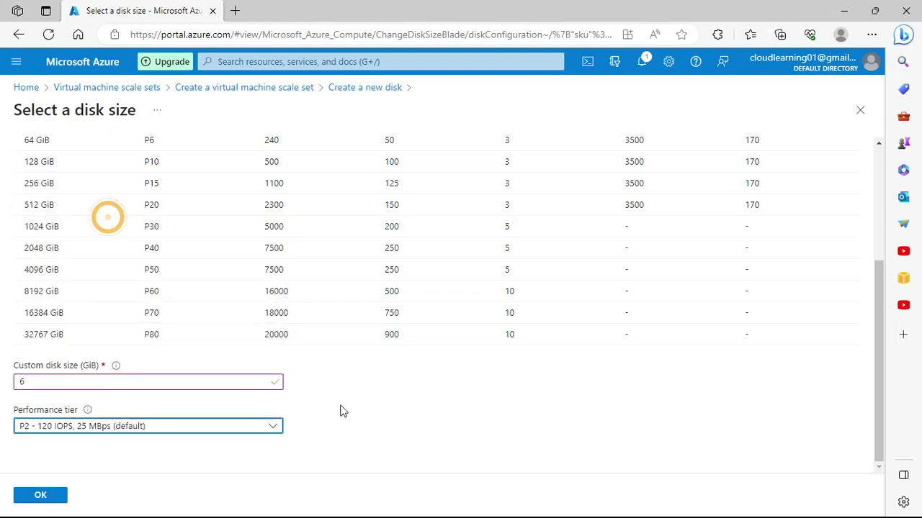
scroll(360, 417, "up", 3)
scroll(374, 424, "down", 3)
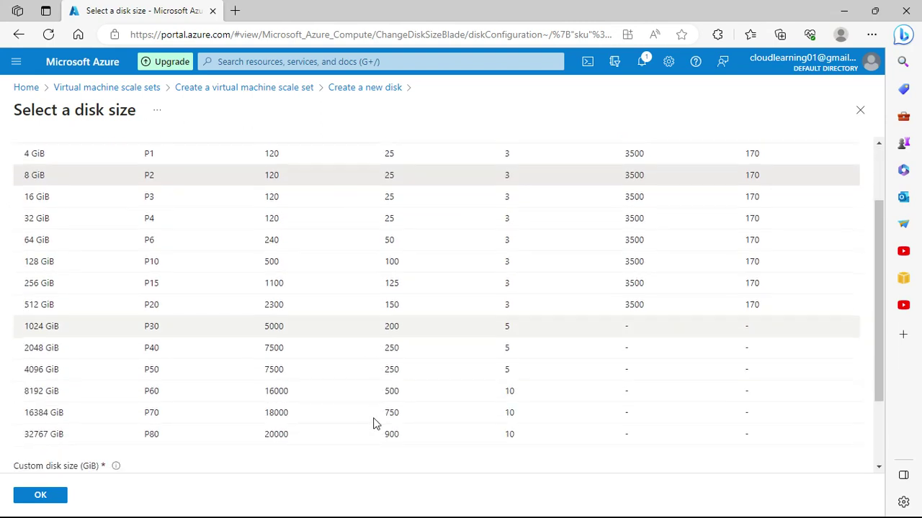
left_click(38, 495)
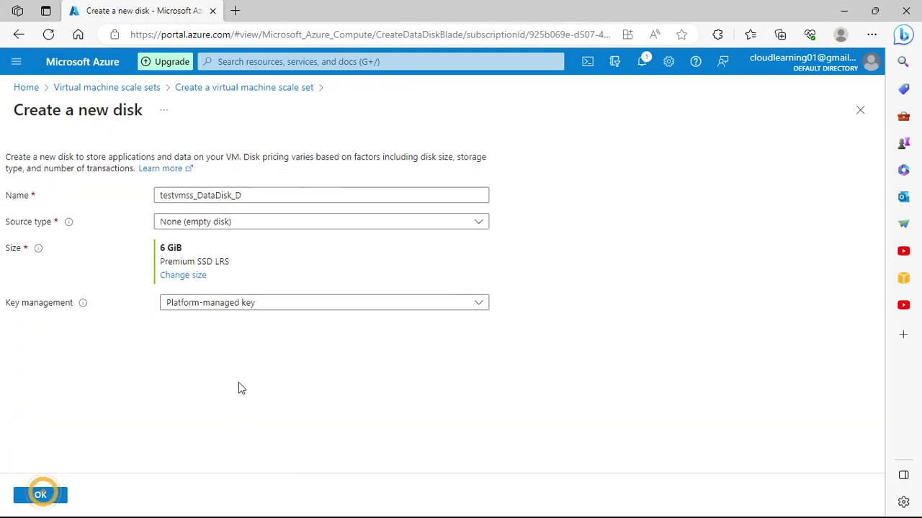
left_click(41, 495)
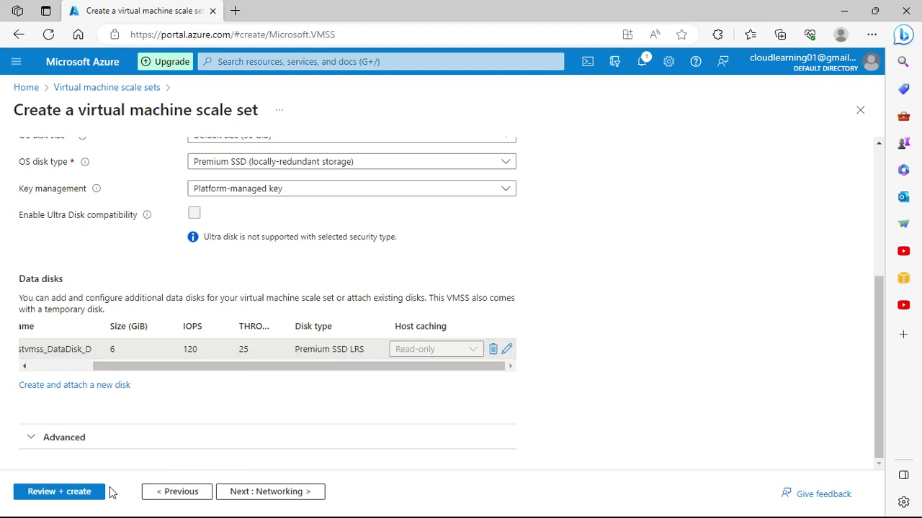
Step: Review the advanced disk options, leaving ephemeral OS disk at None, and go to Networking
left_click(61, 437)
scroll(209, 428, "down", 3)
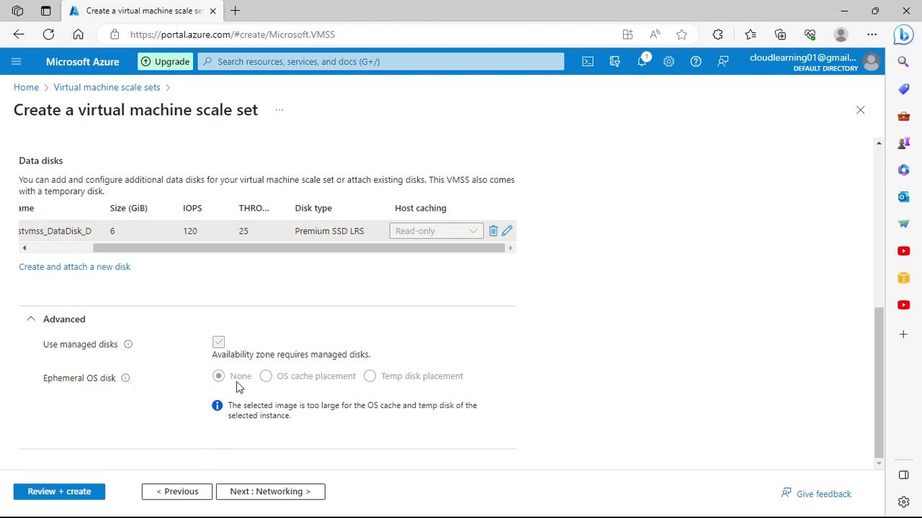
left_click(294, 491)
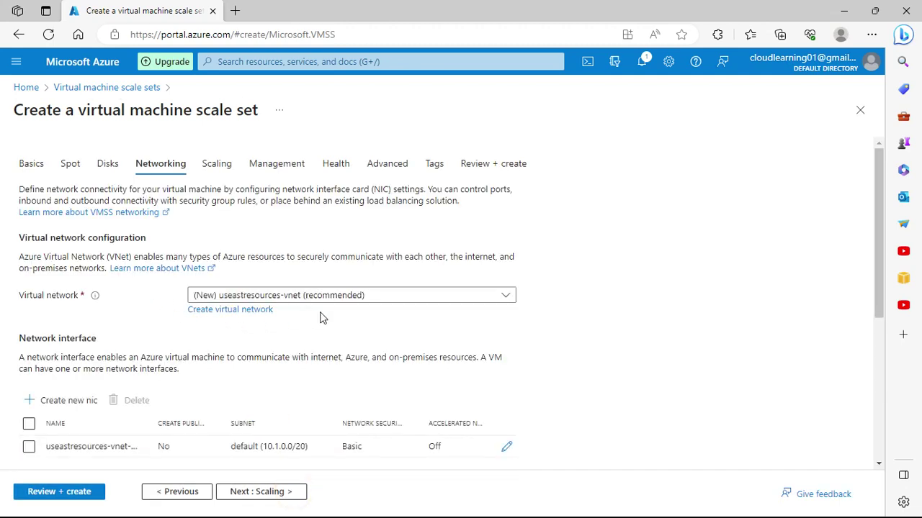
Step: Select testubuntu-vnet as the scale set's virtual network
left_click(334, 296)
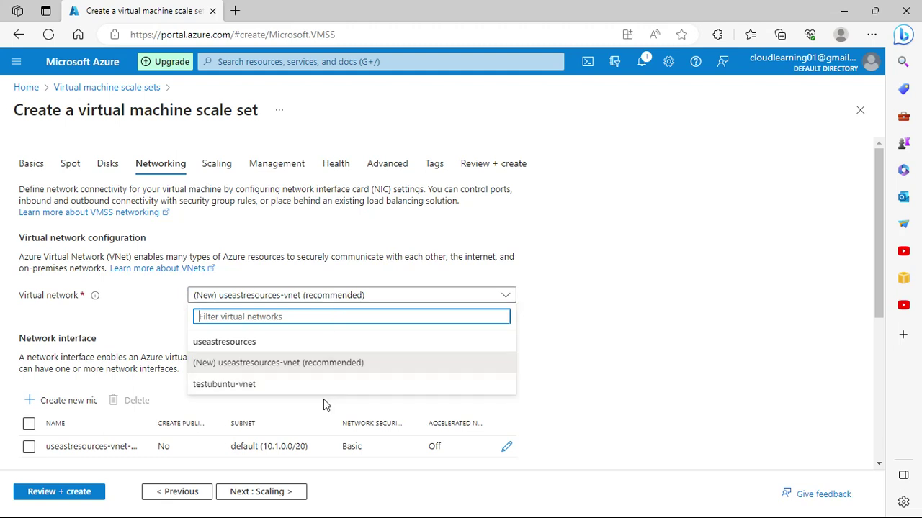
left_click(137, 318)
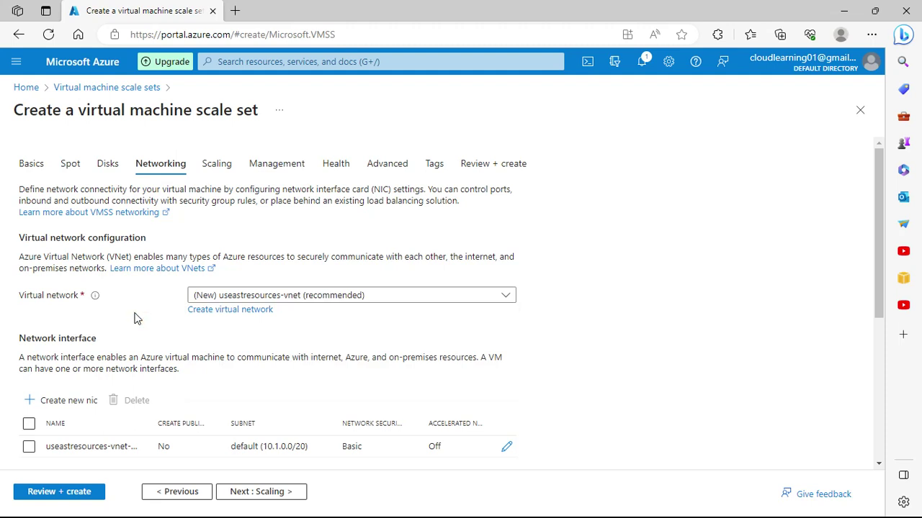
left_click(374, 300)
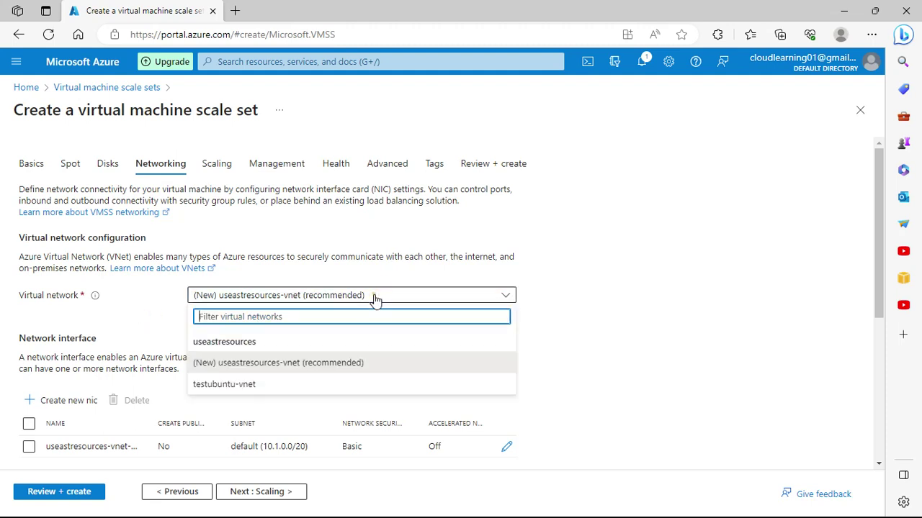
left_click(231, 386)
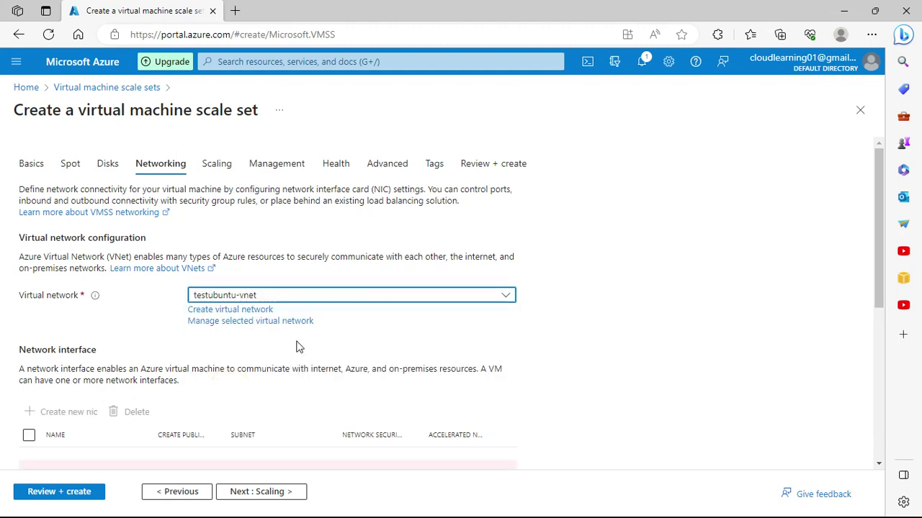
Step: Use Azure load balancer and, finding none existing, start creating a new one
scroll(240, 360, "down", 2)
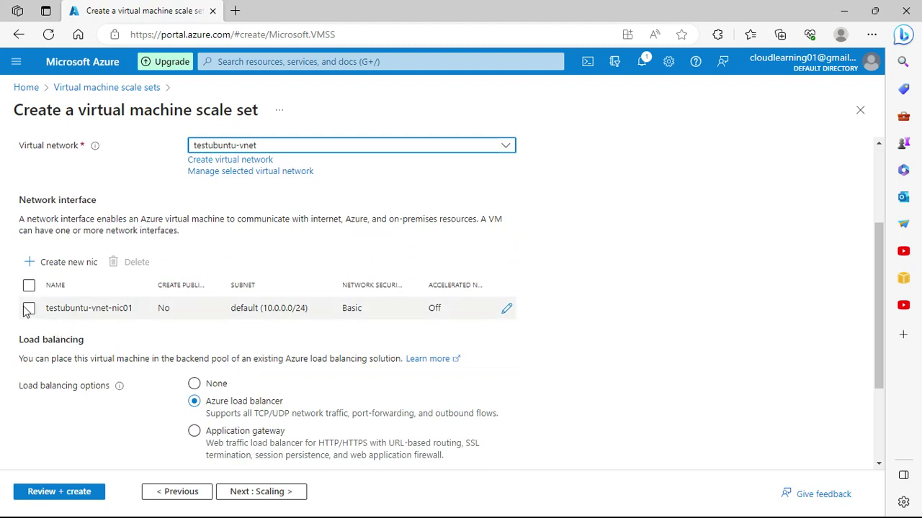
scroll(383, 354, "down", 1)
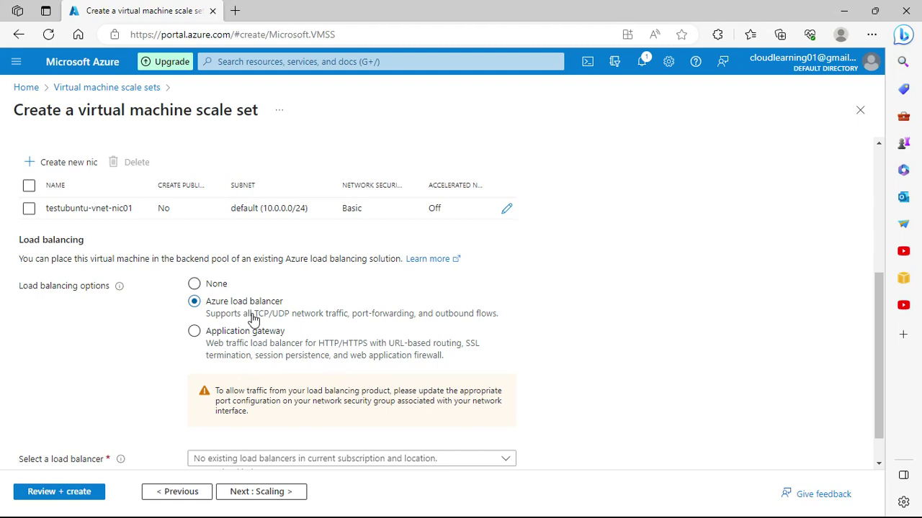
scroll(250, 323, "down", 1)
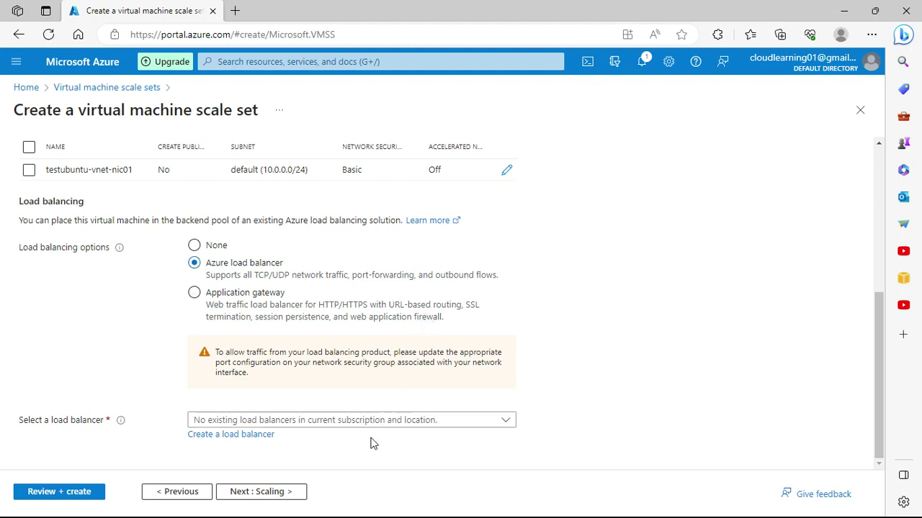
left_click(340, 420)
left_click(695, 382)
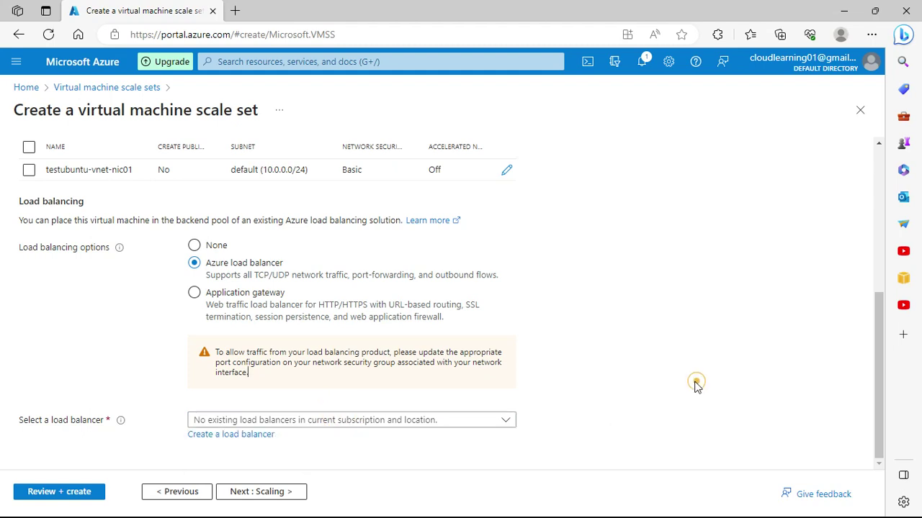
left_click(247, 434)
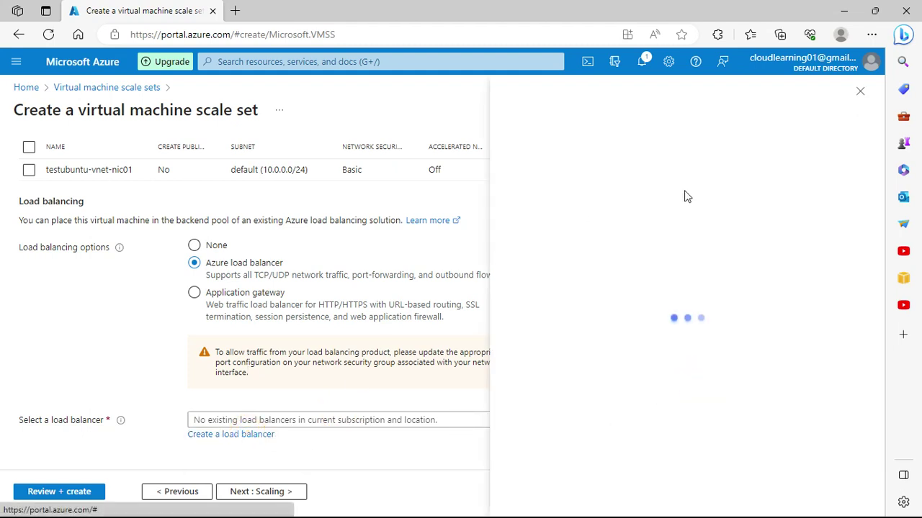
Step: Name the new load balancer testazureloadbalancer
left_click(690, 209)
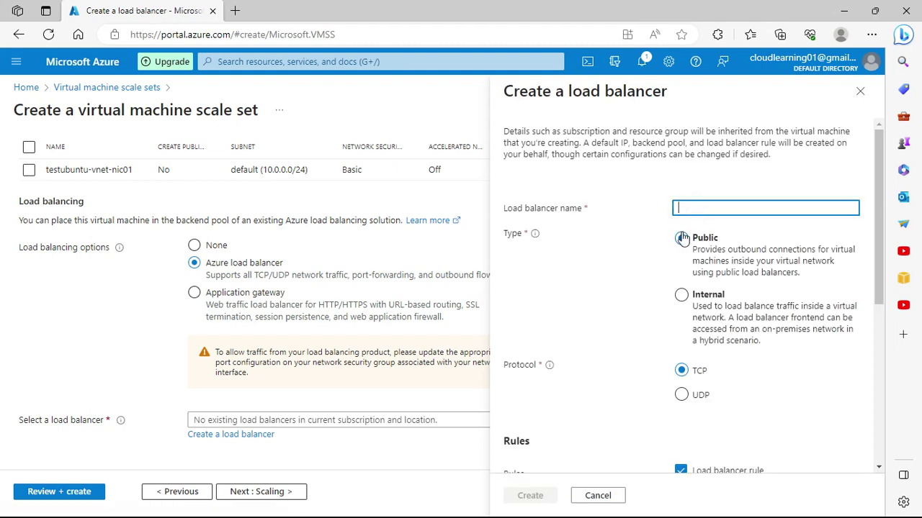
type("auz")
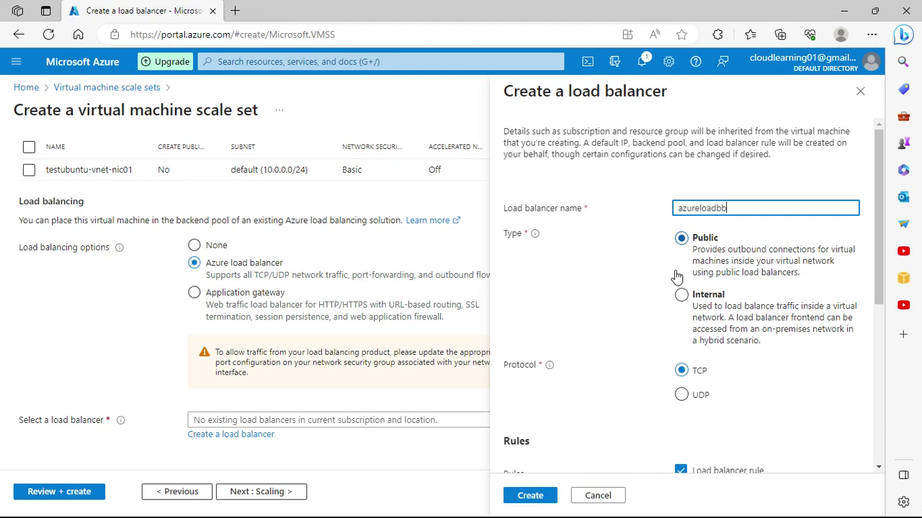
type("reloadbb")
key("BackSpace")
type("ancer")
key("Home")
type("test")
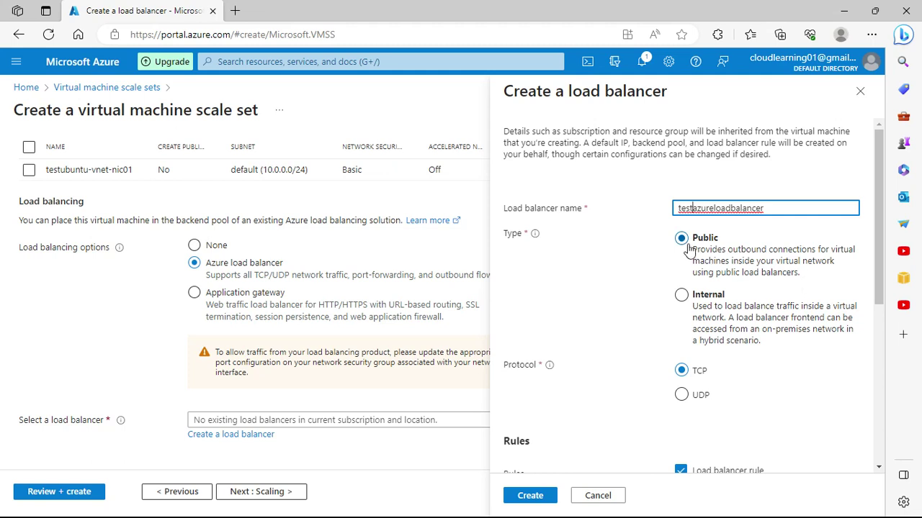
Step: Keep Public, TCP, port 80 rule and NAT 50000→22, and create the load balancer
scroll(753, 278, "down", 2)
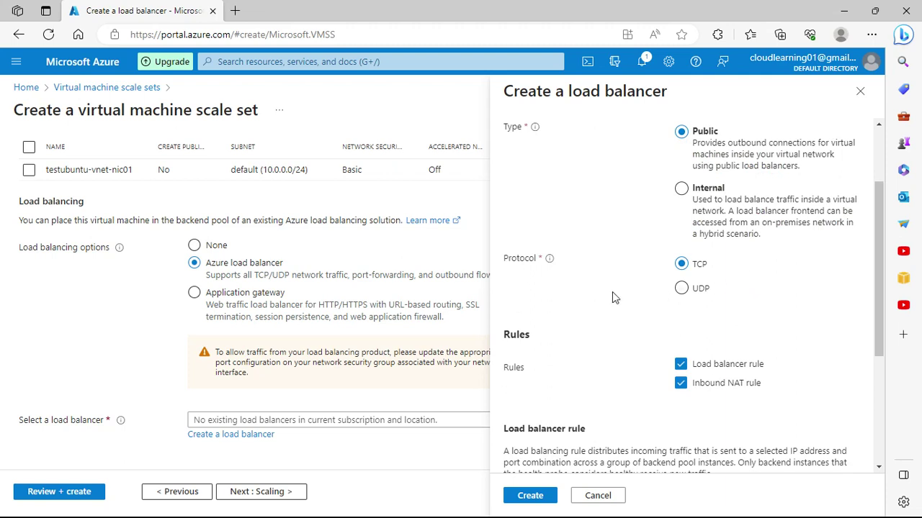
scroll(705, 290, "down", 1)
scroll(691, 309, "down", 1)
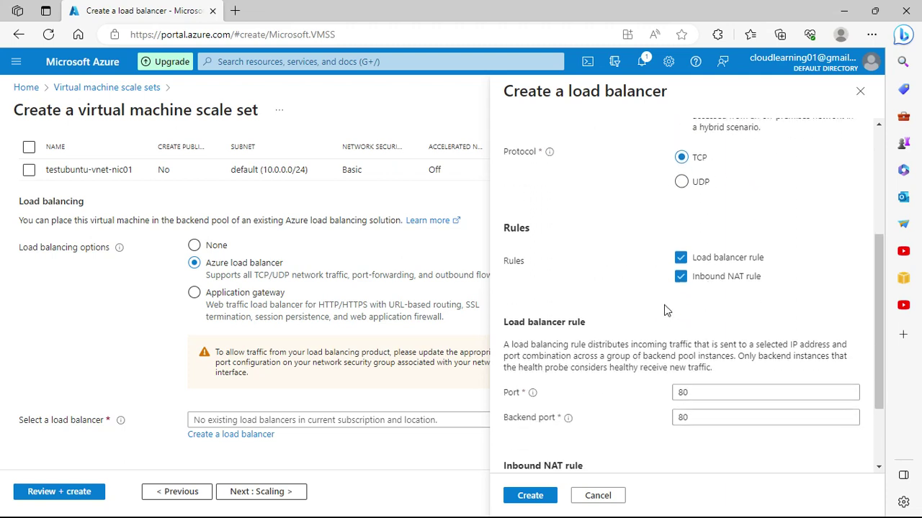
scroll(713, 309, "down", 2)
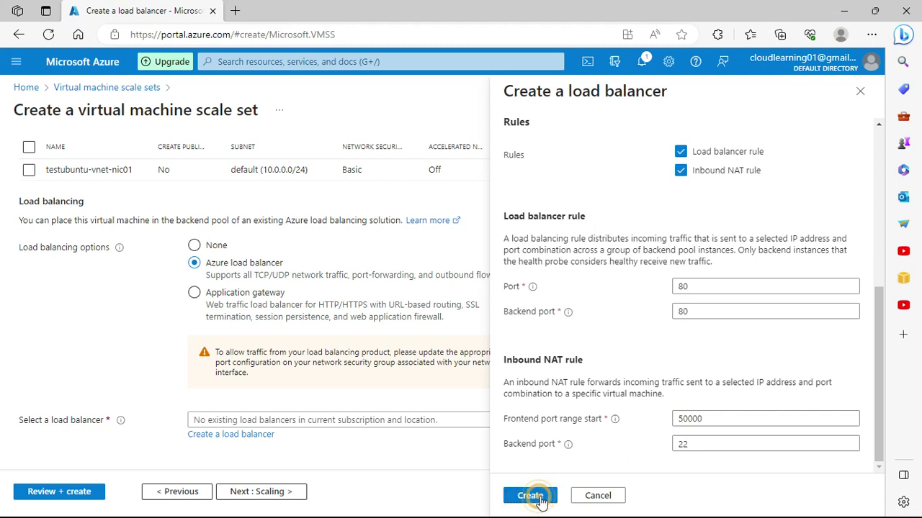
left_click(537, 497)
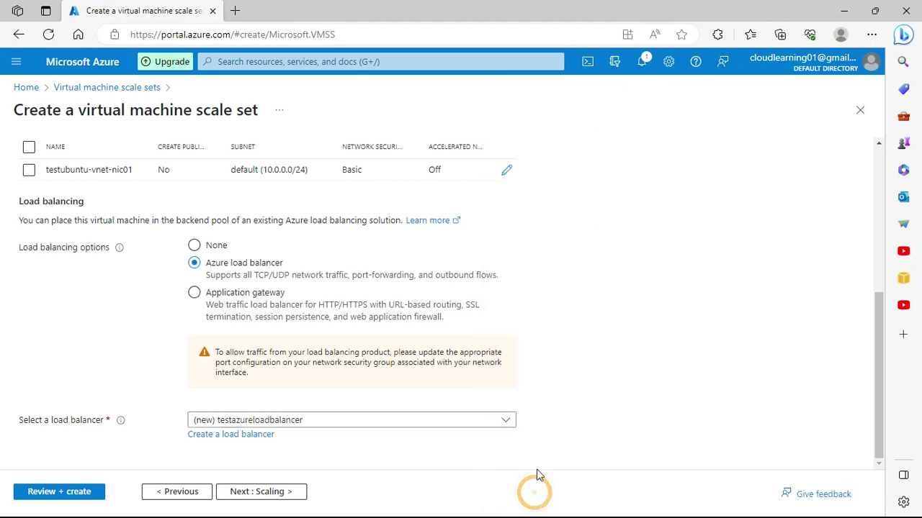
Step: Confirm (new) testazureloadbalancer is selected and continue to the Scaling tab
scroll(668, 353, "up", 2)
scroll(669, 353, "down", 2)
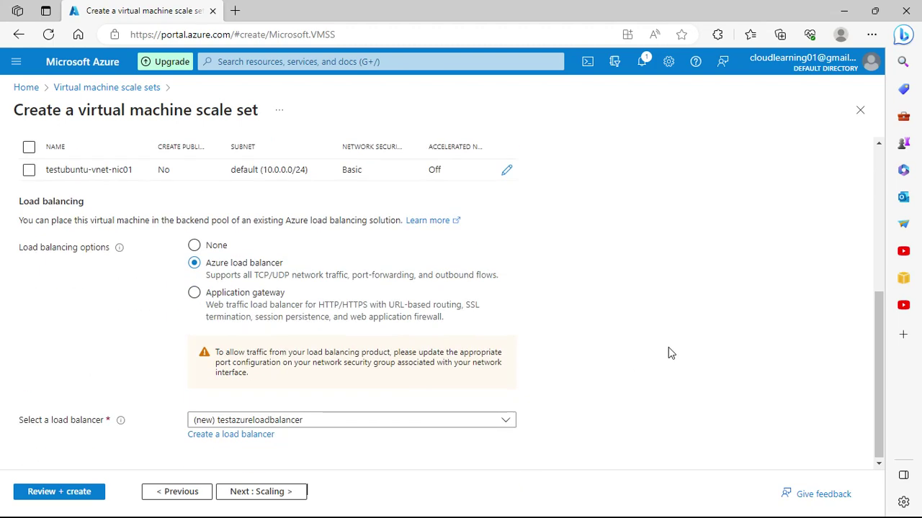
left_click(288, 491)
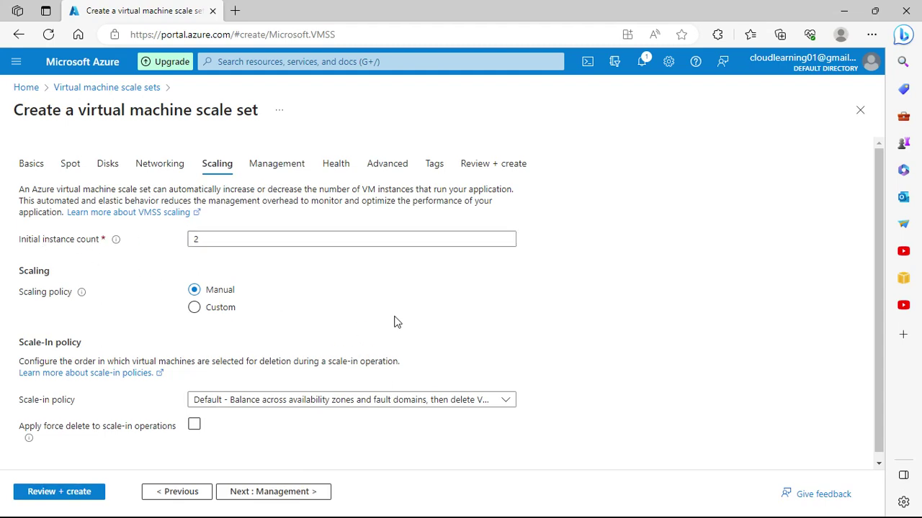
Step: Switch to a custom scaling policy with maximum instances changed from 10 to 5
scroll(392, 320, "down", 1)
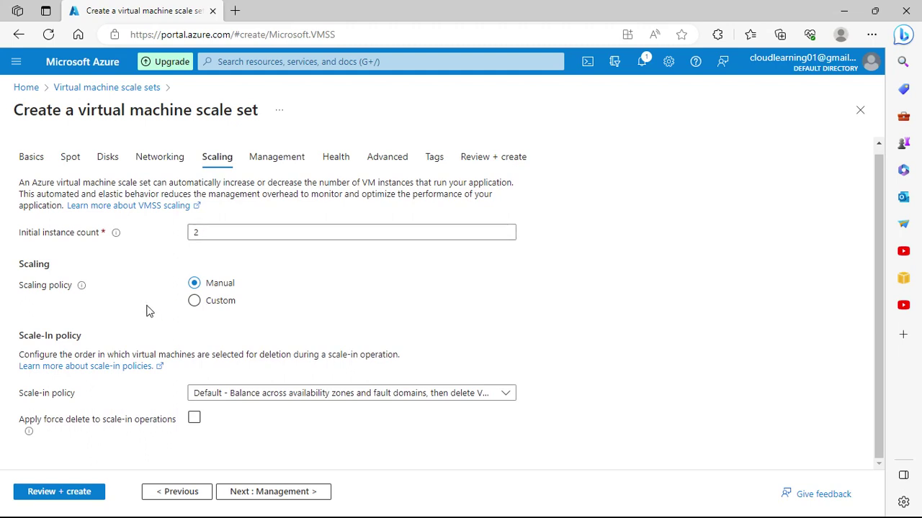
left_click(194, 302)
scroll(385, 310, "down", 1)
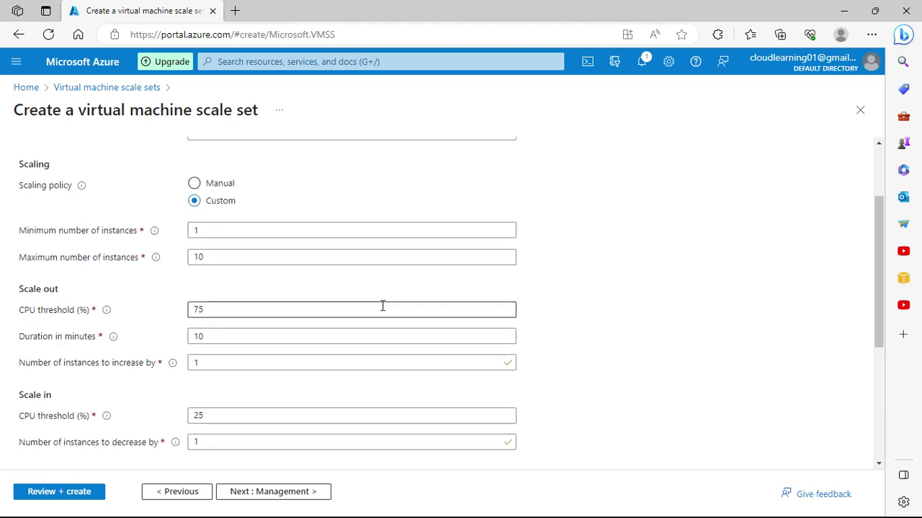
double_click(214, 257)
type("5")
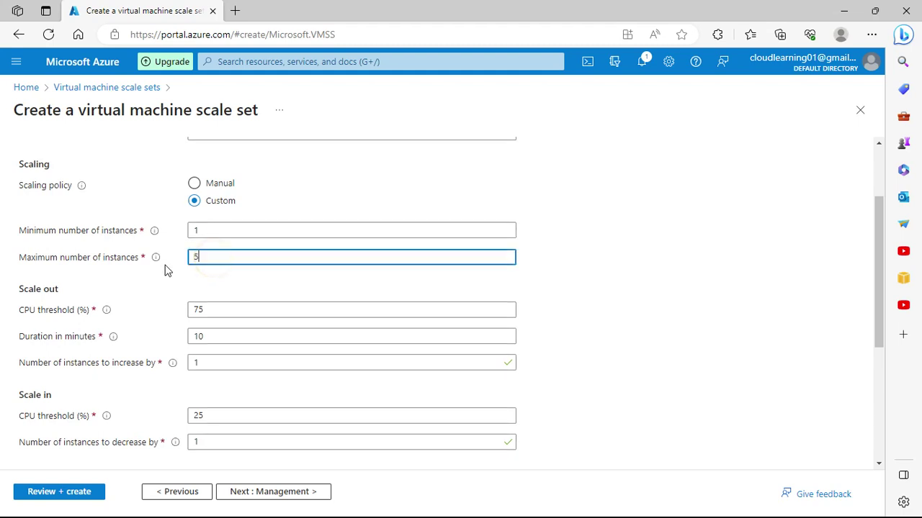
double_click(221, 258)
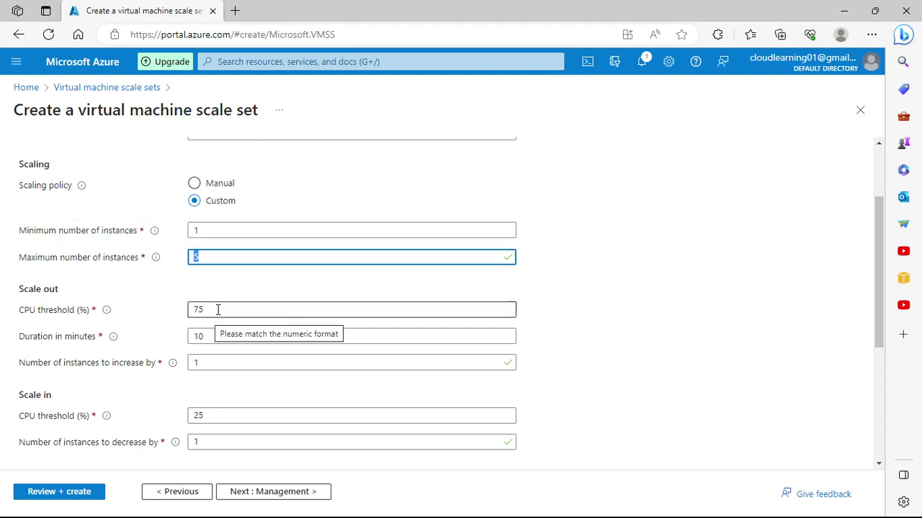
left_click(669, 360)
Step: Review the scaling thresholds, leave predictive autoscaling off, and continue to Management
scroll(633, 358, "down", 2)
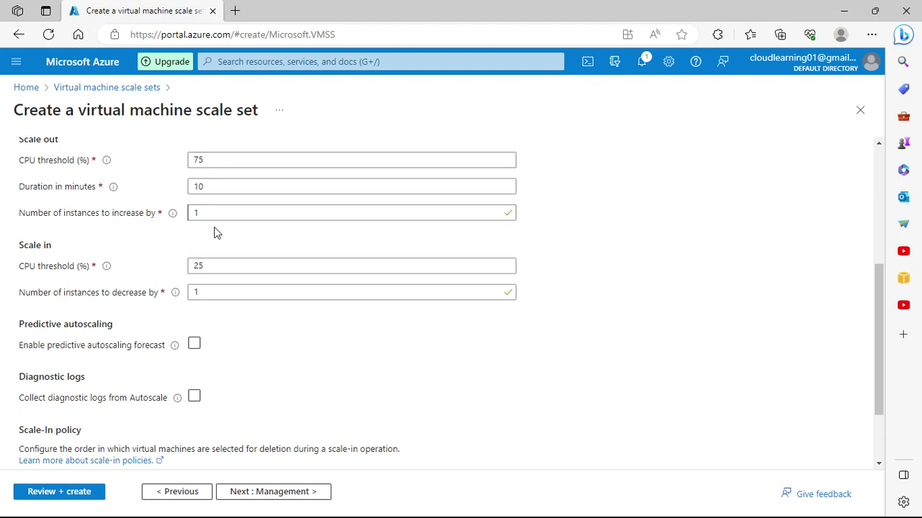
scroll(128, 224, "down", 1)
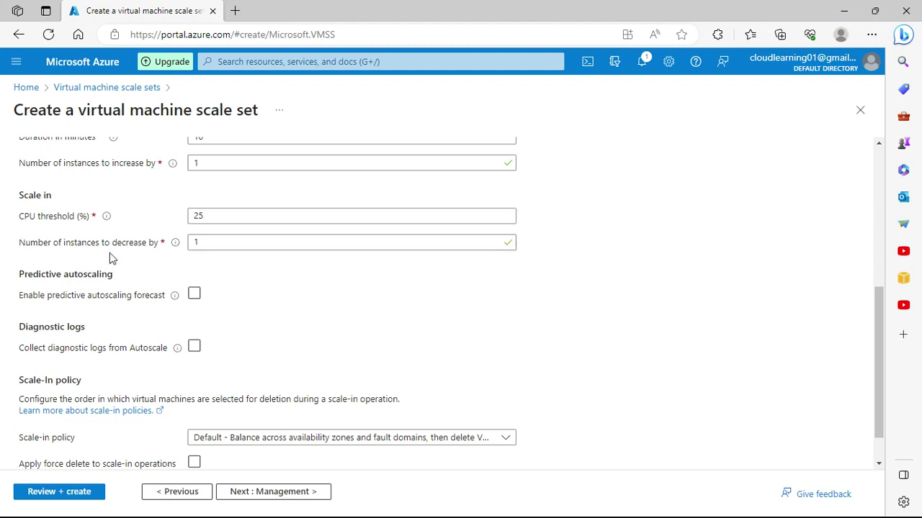
left_click(193, 295)
left_click(194, 295)
mouse_move(173, 301)
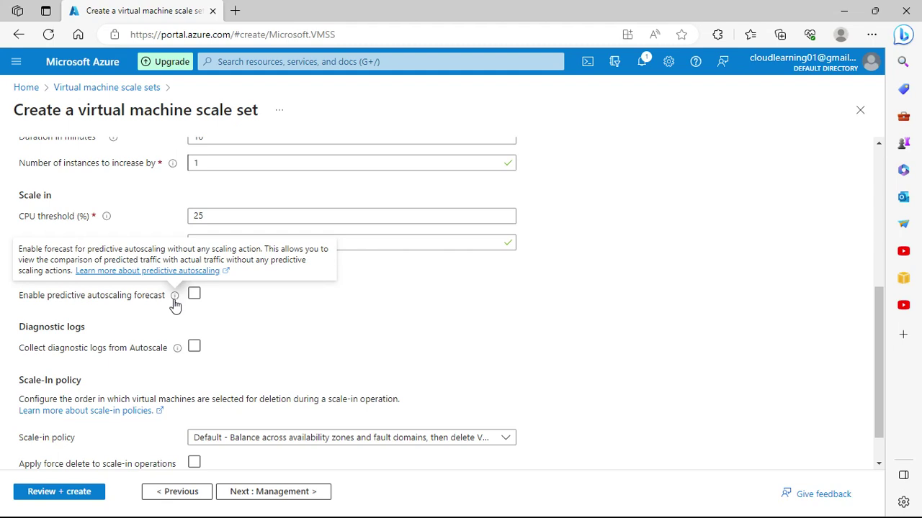
left_click(355, 355)
scroll(356, 356, "down", 1)
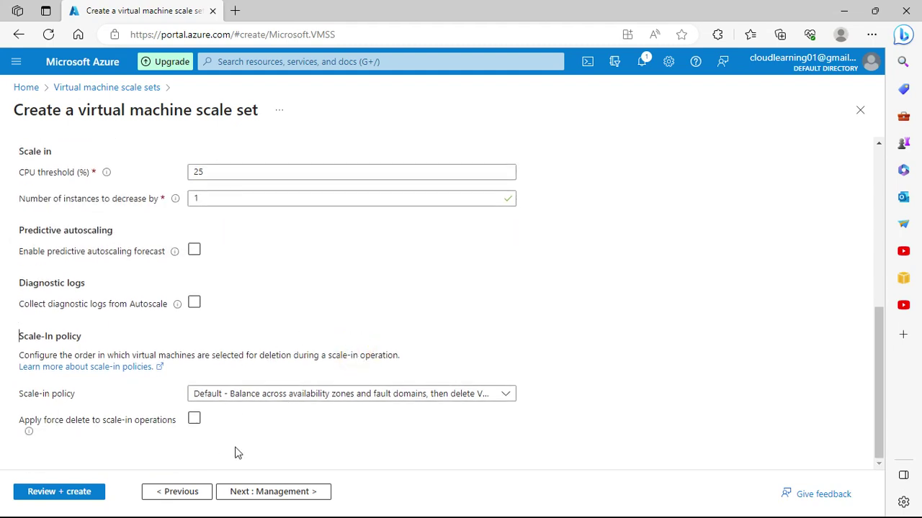
left_click(277, 492)
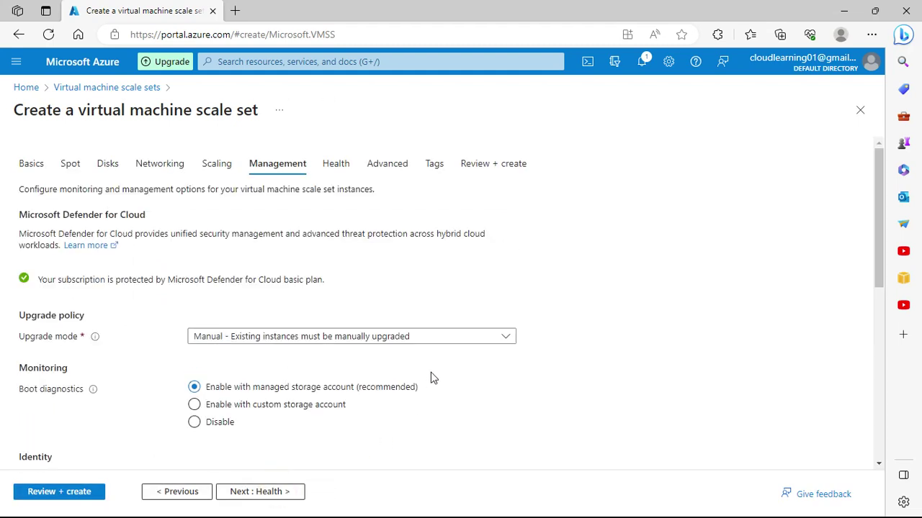
scroll(454, 378, "down", 1)
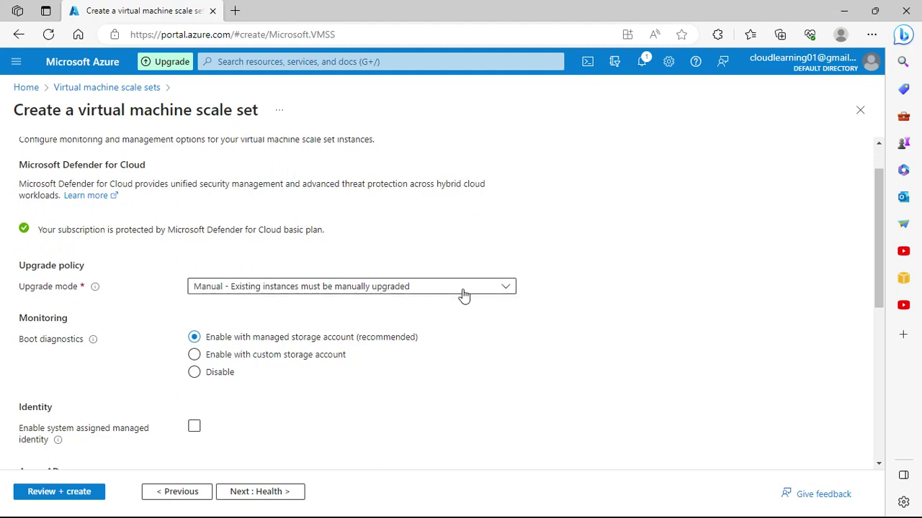
scroll(465, 295, "up", 1)
scroll(465, 295, "down", 3)
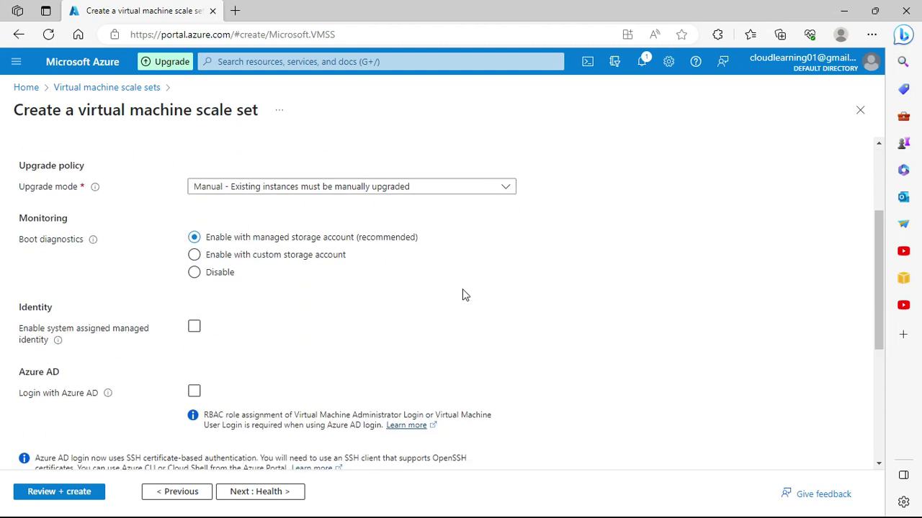
left_click(424, 190)
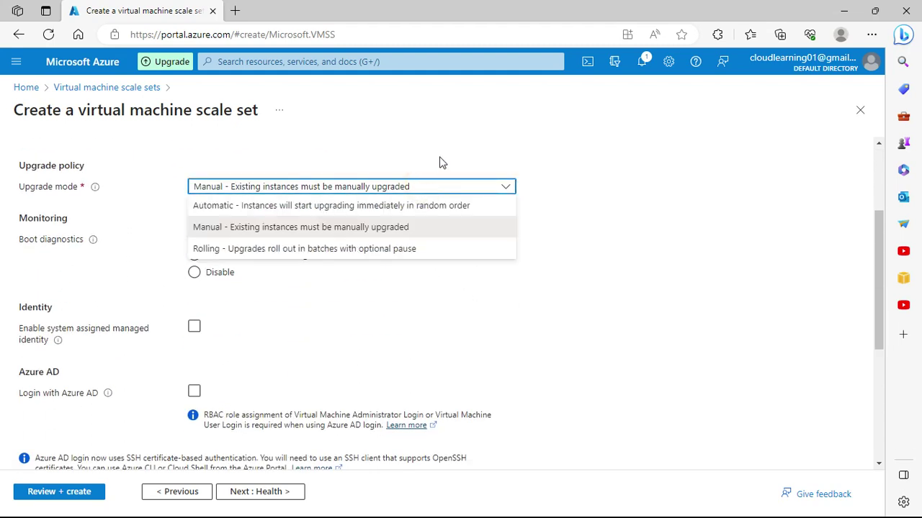
left_click(441, 163)
mouse_move(88, 189)
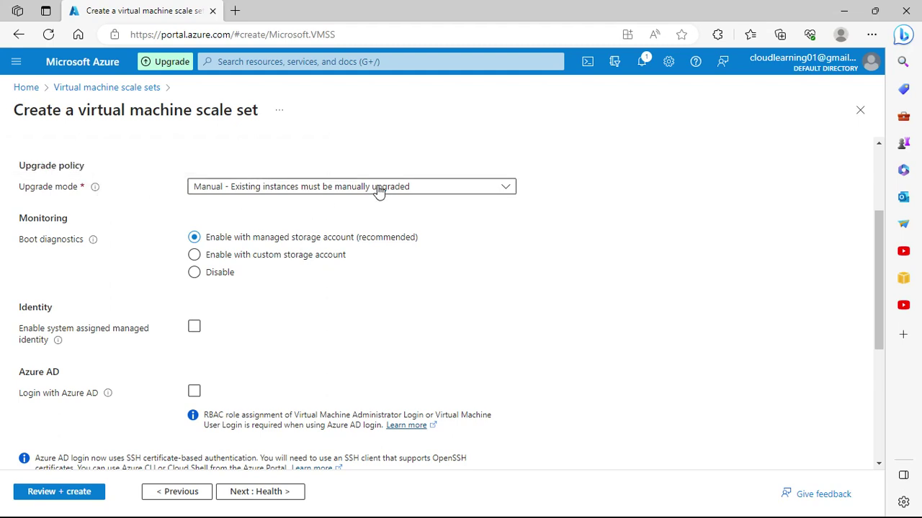
left_click(420, 192)
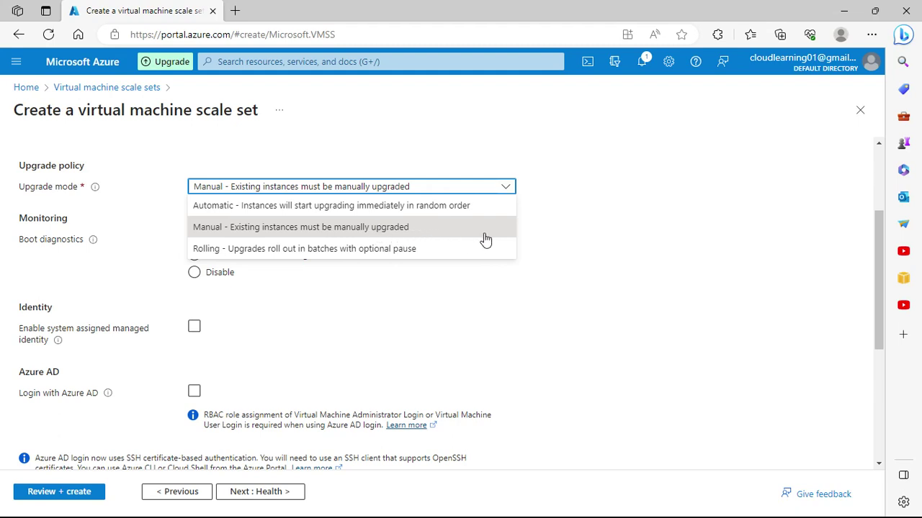
left_click(614, 249)
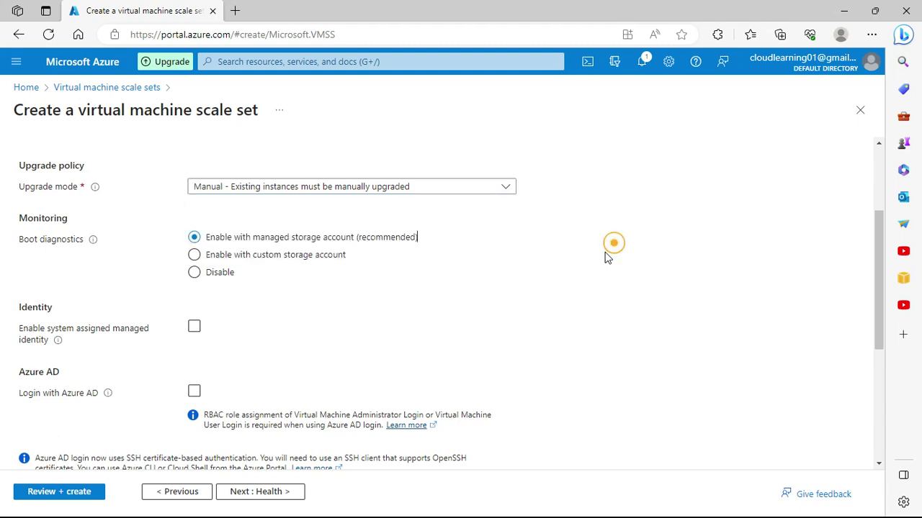
scroll(268, 281, "down", 1)
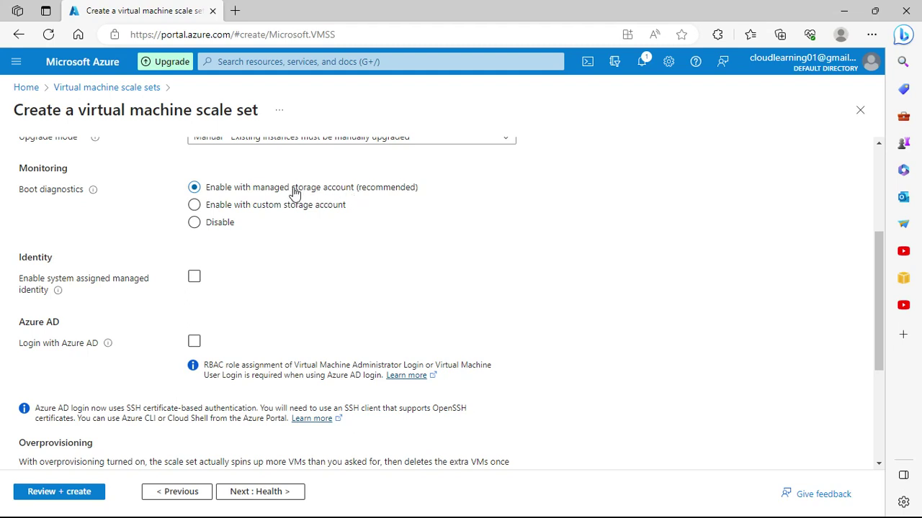
Step: Keep boot diagnostics on a managed storage account after checking the custom option
left_click(298, 208)
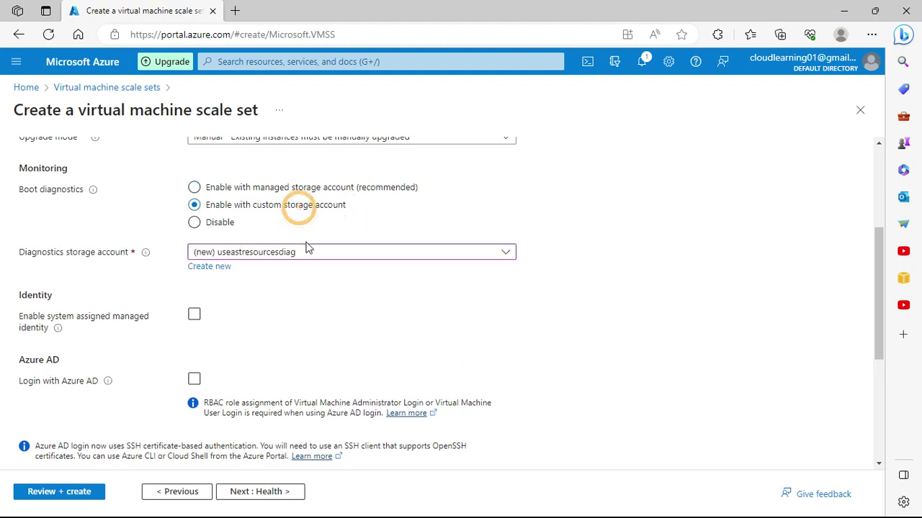
left_click(308, 252)
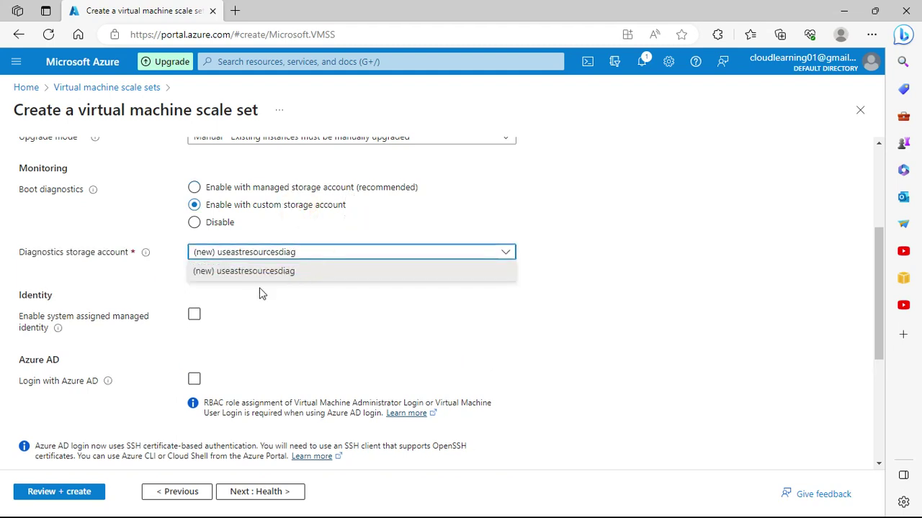
left_click(278, 292)
left_click(256, 191)
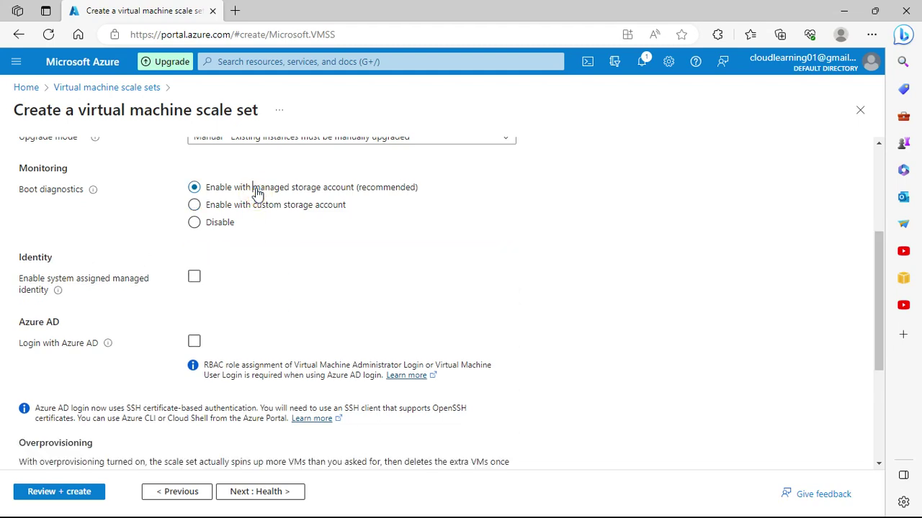
scroll(124, 295, "down", 1)
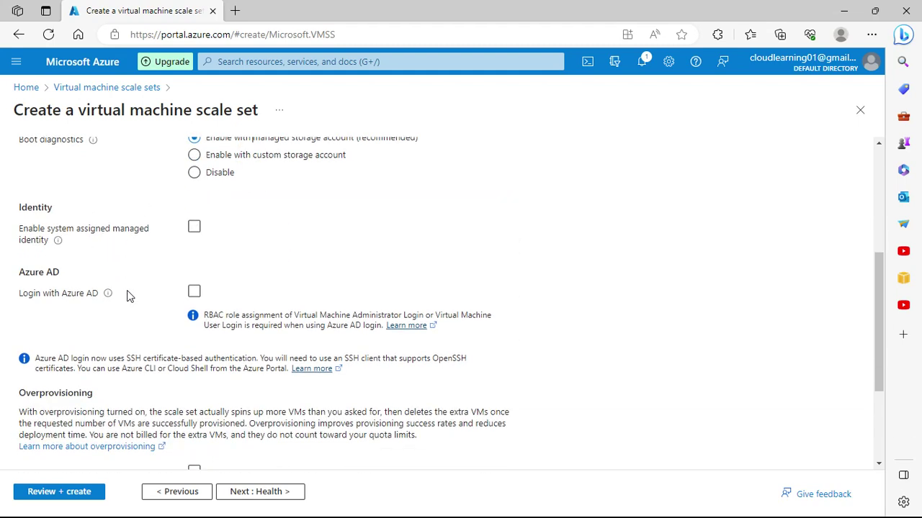
scroll(128, 295, "down", 2)
scroll(128, 294, "up", 1)
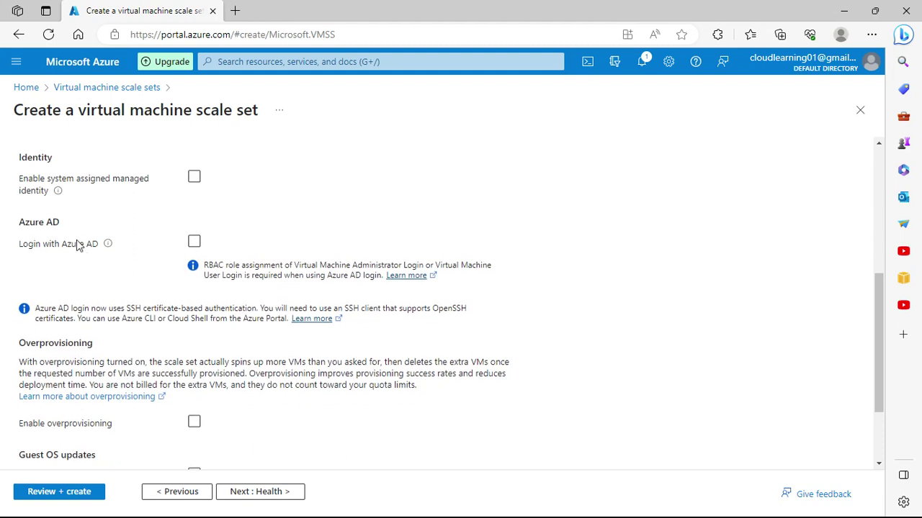
mouse_move(57, 192)
scroll(373, 209, "down", 2)
scroll(116, 196, "up", 1)
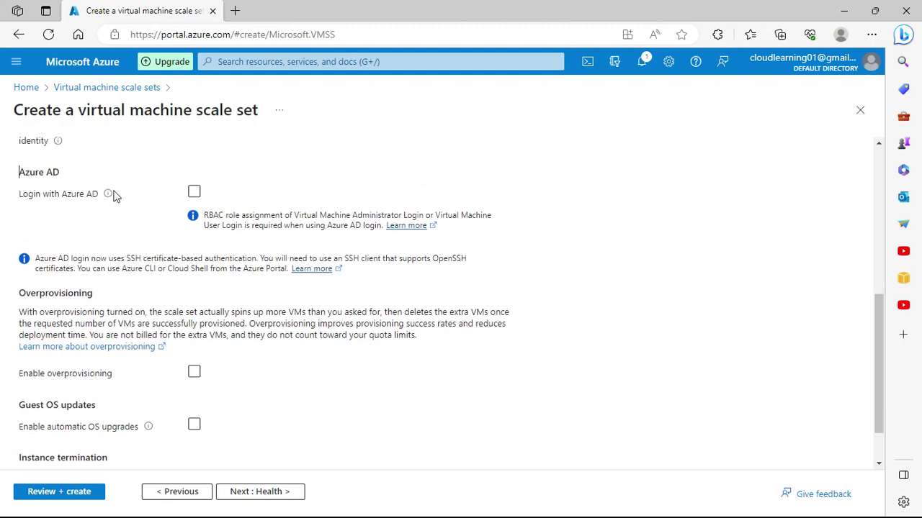
Step: Leave Azure AD login off, enable instance termination notification (7-minute delay), then go to Health
left_click(194, 191)
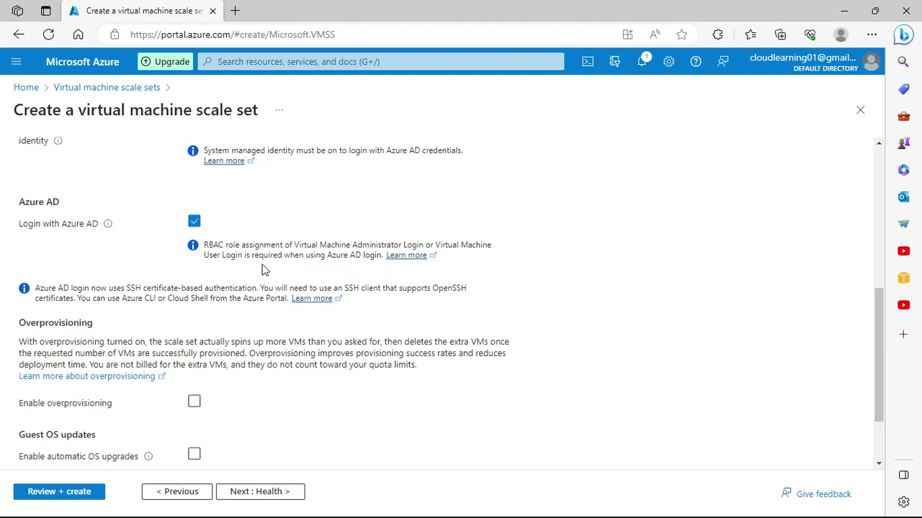
left_click(195, 222)
scroll(199, 229, "down", 1)
scroll(254, 223, "down", 2)
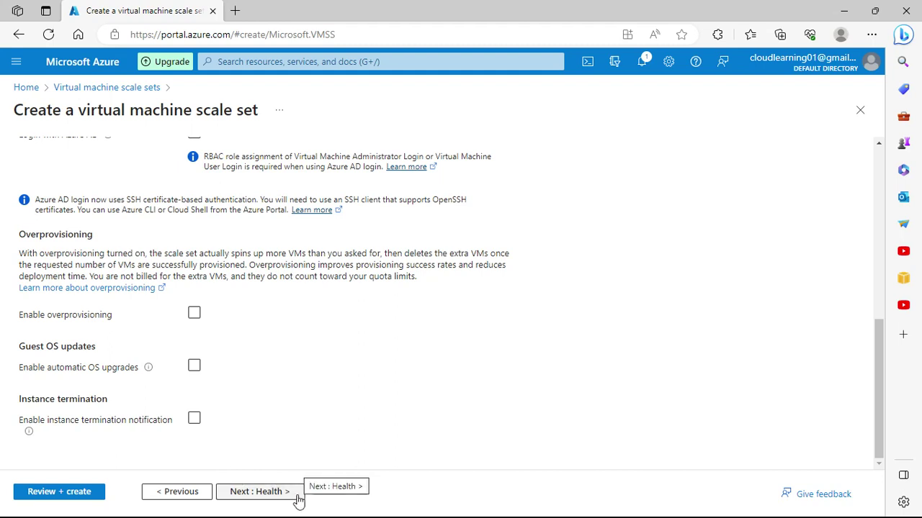
left_click(199, 423)
scroll(288, 436, "down", 1)
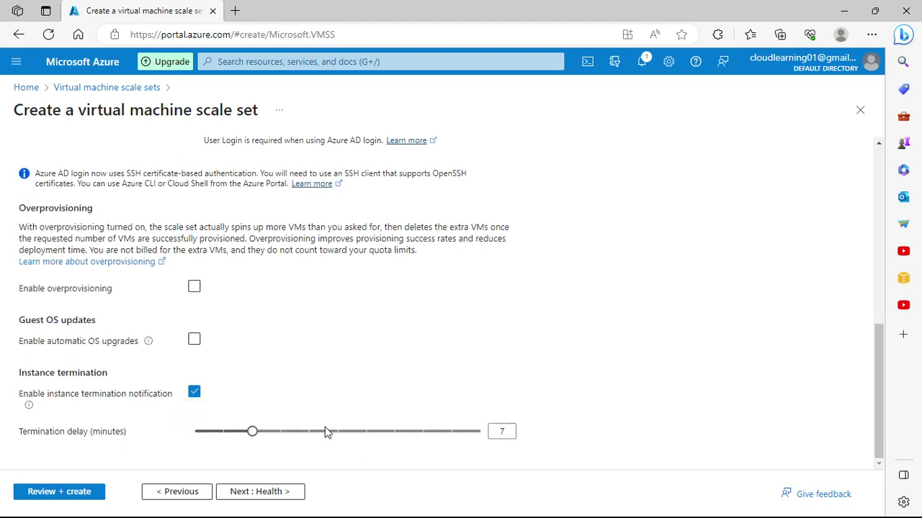
left_click(280, 494)
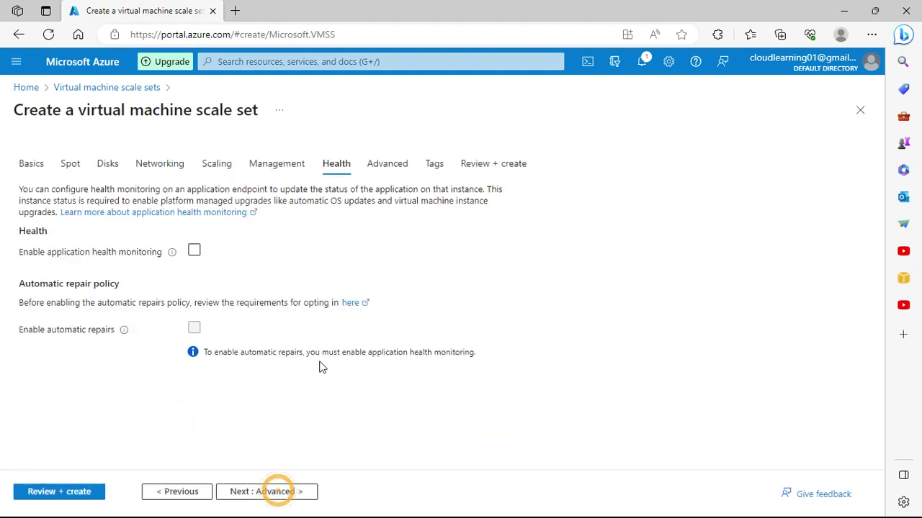
Step: Enable health-extension monitoring over HTTP port 80, path /, and open repair requirements in a new tab
left_click(195, 252)
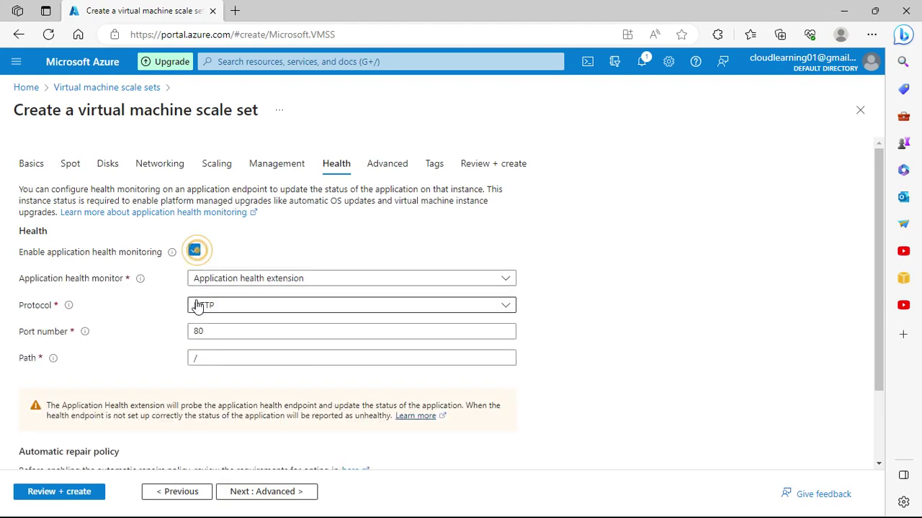
left_click(199, 259)
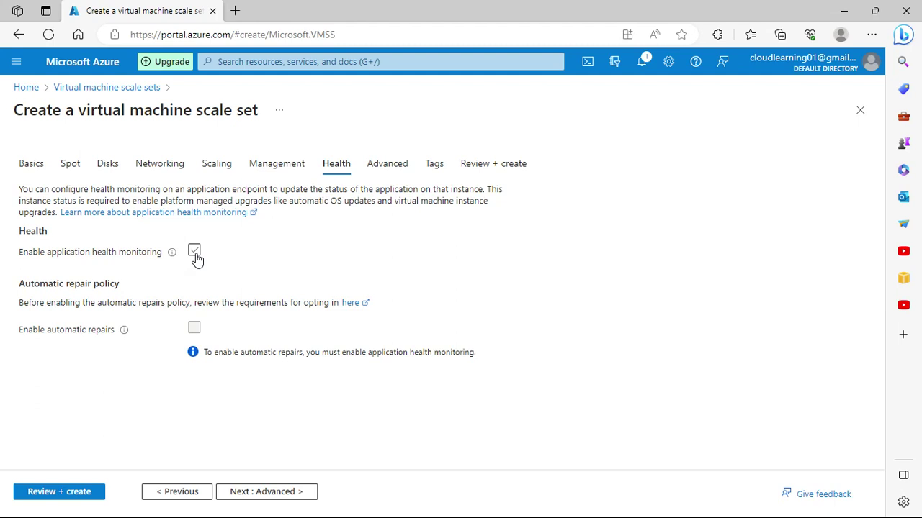
left_click(195, 254)
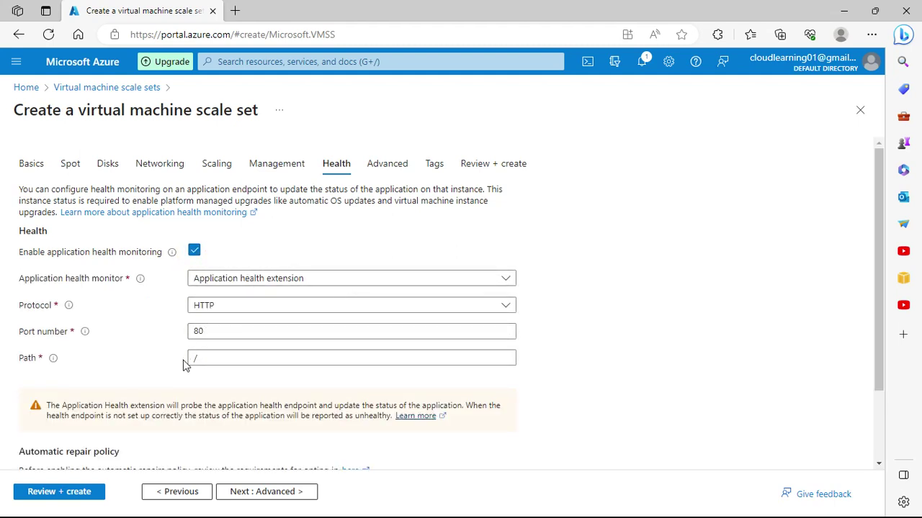
left_click(339, 278)
left_click(333, 241)
scroll(278, 382, "down", 2)
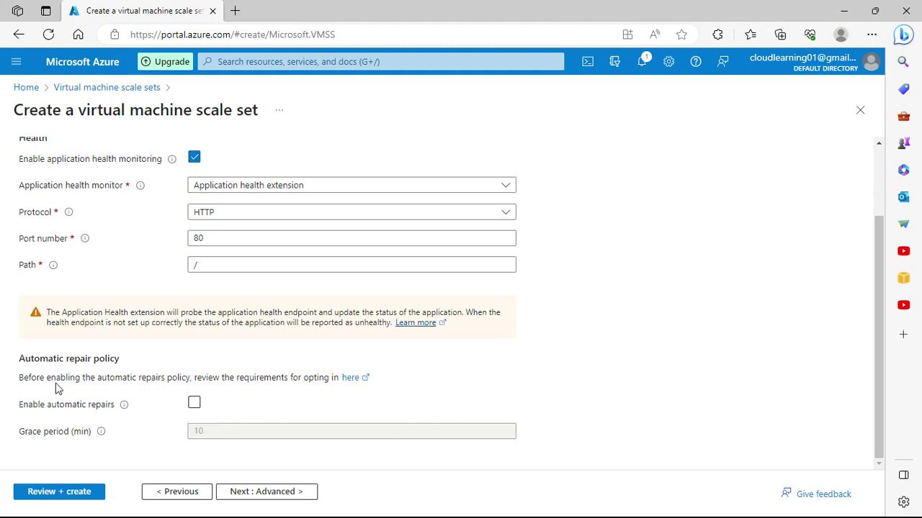
right_click(351, 380)
left_click(457, 158)
Step: Read the automatic instance repairs documentation, then return to the scale set form's Advanced tab
left_click(280, 5)
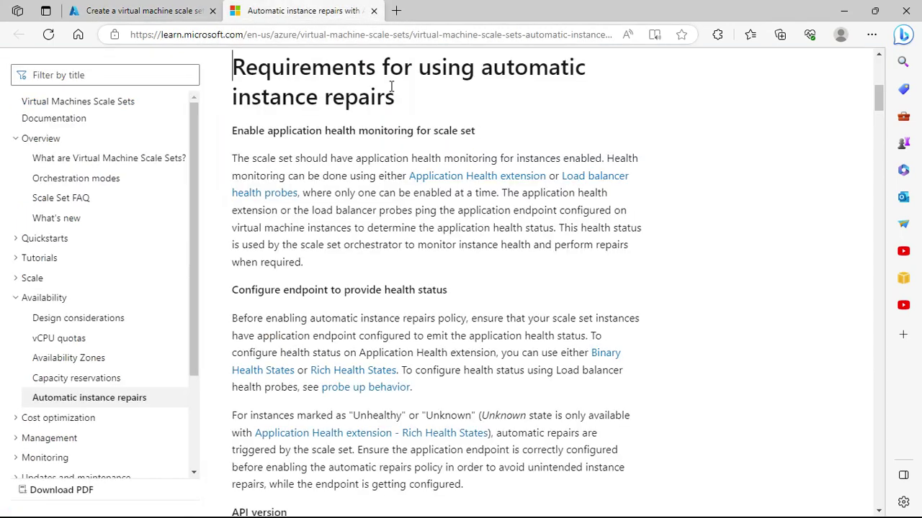
left_click(153, 10)
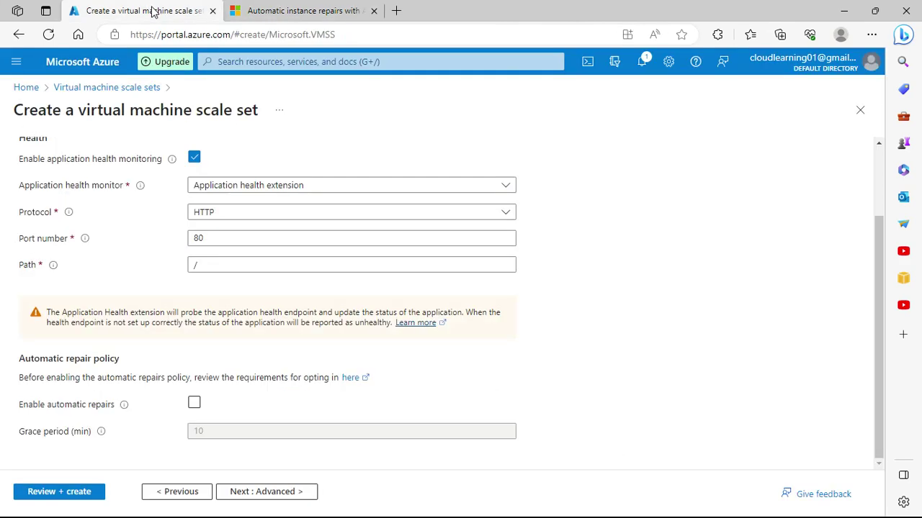
left_click(292, 8)
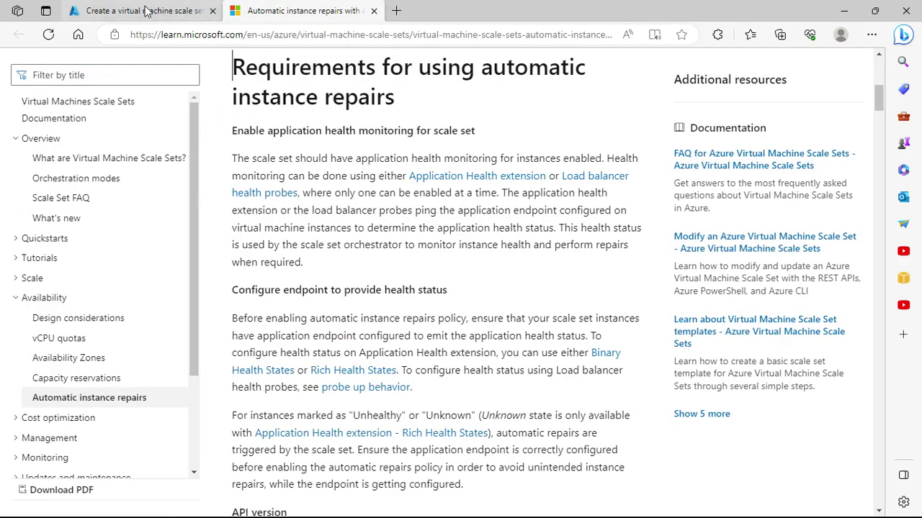
left_click(163, 9)
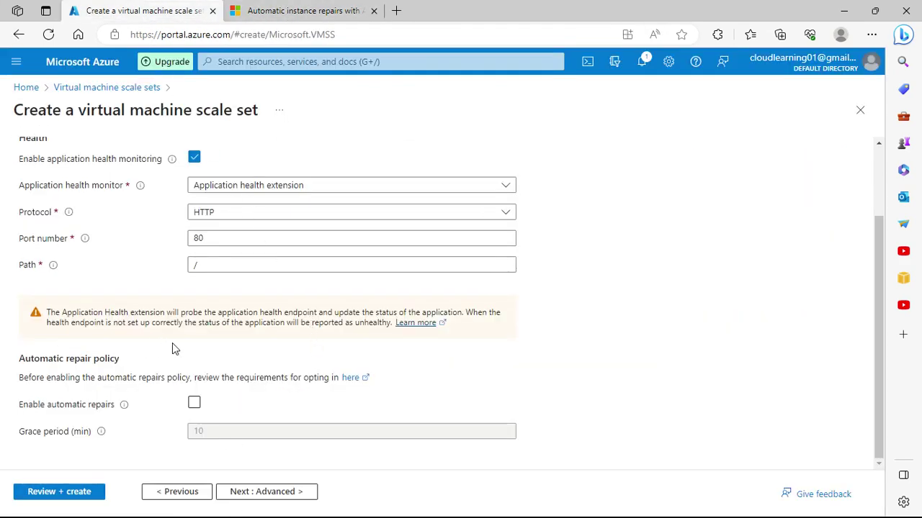
scroll(196, 386, "up", 5)
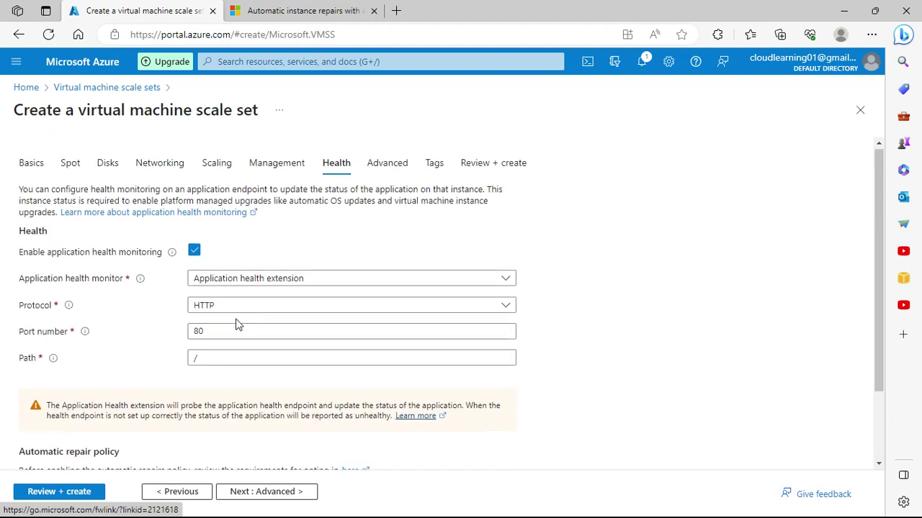
left_click(387, 164)
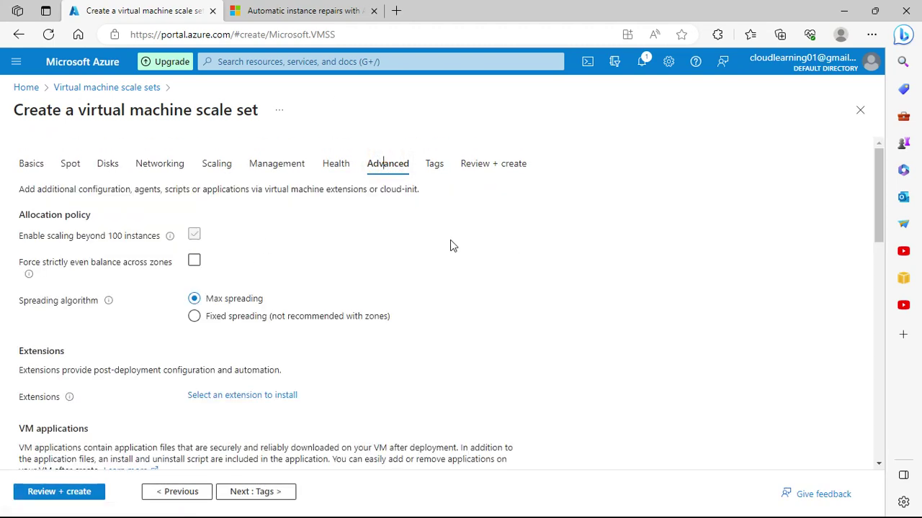
Step: Keep the Advanced defaults (Max spreading, scaling beyond 100 instances) and continue to Tags
scroll(450, 245, "down", 2)
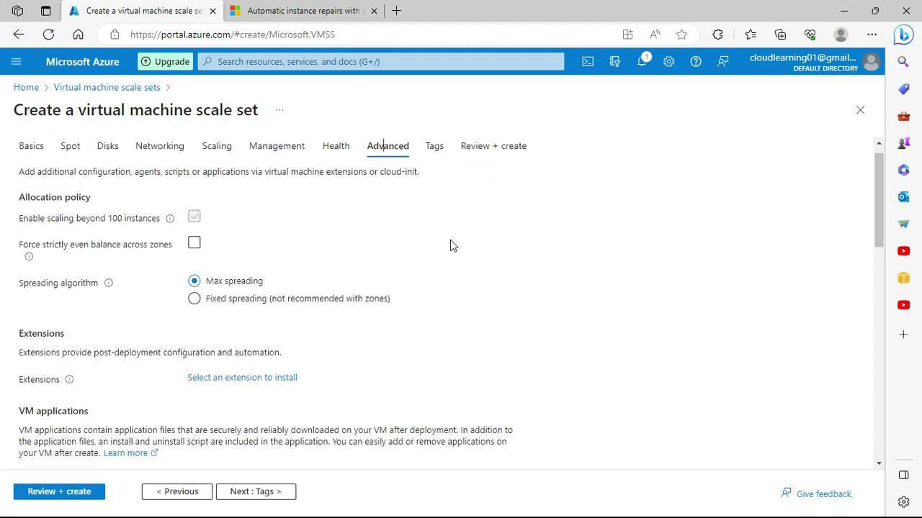
scroll(450, 246, "up", 2)
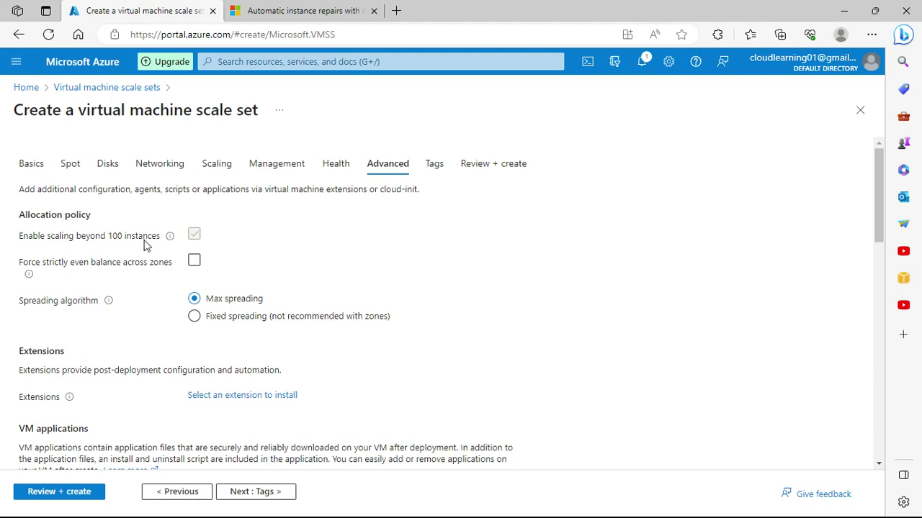
left_click(195, 237)
scroll(119, 298, "down", 1)
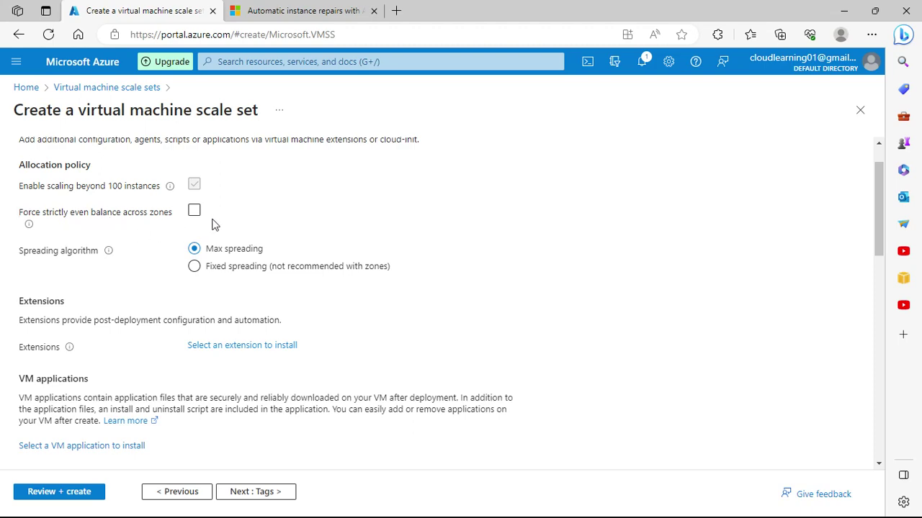
scroll(180, 371, "down", 3)
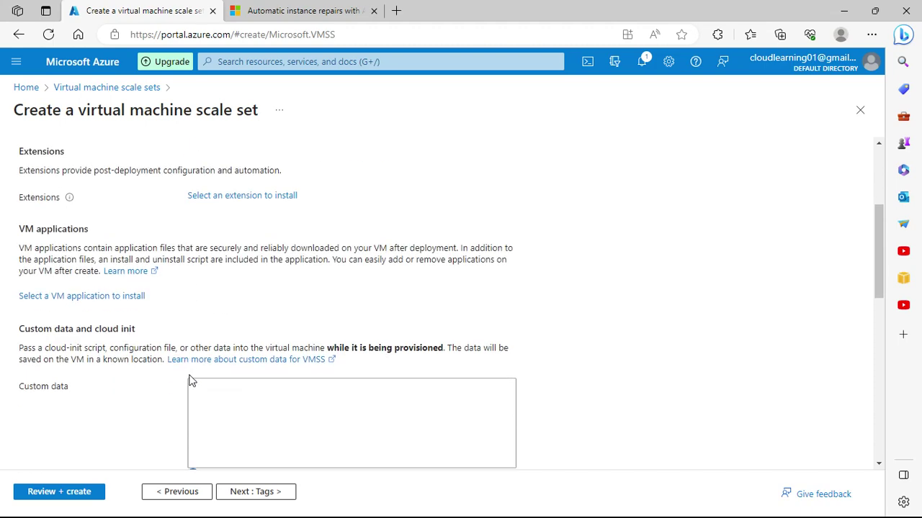
scroll(193, 371, "down", 2)
left_click(226, 300)
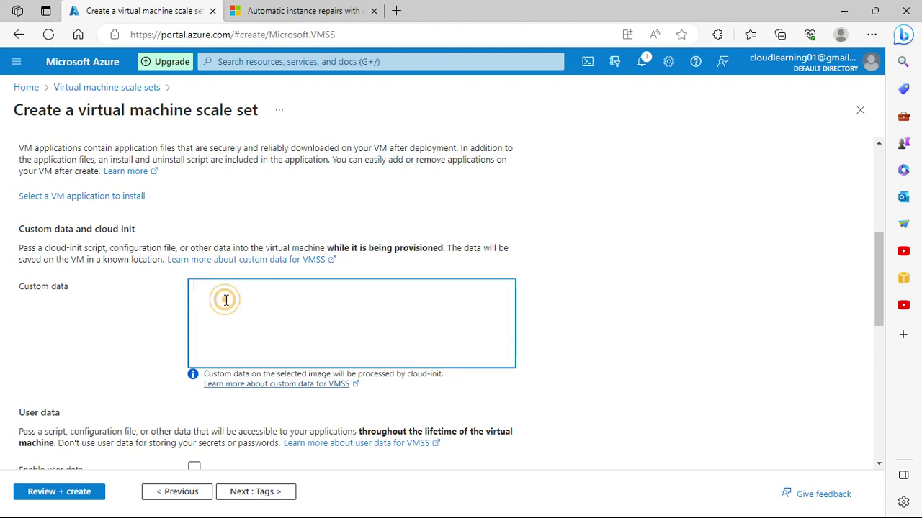
scroll(226, 302, "down", 6)
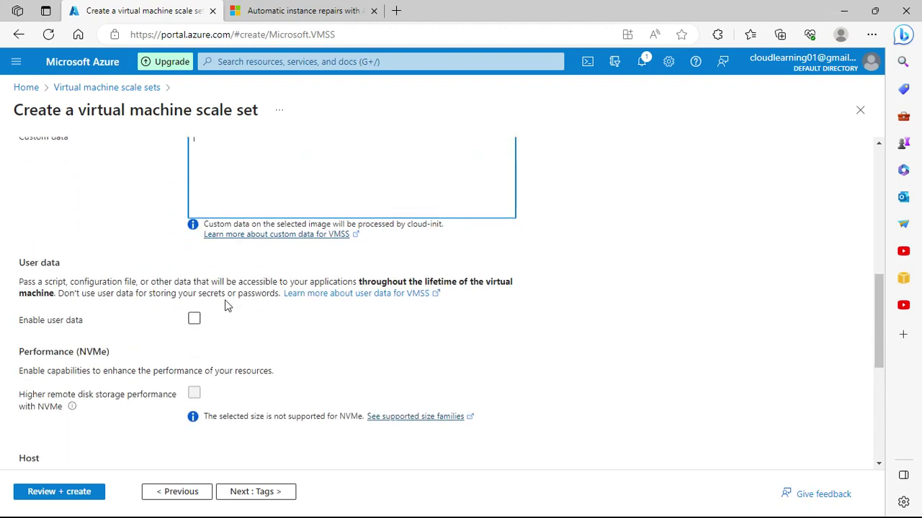
scroll(226, 312, "up", 2)
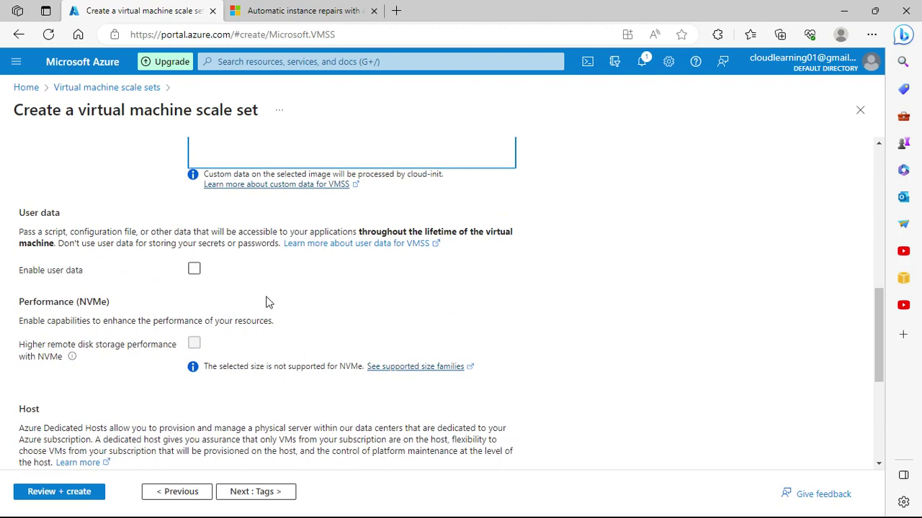
scroll(266, 303, "down", 5)
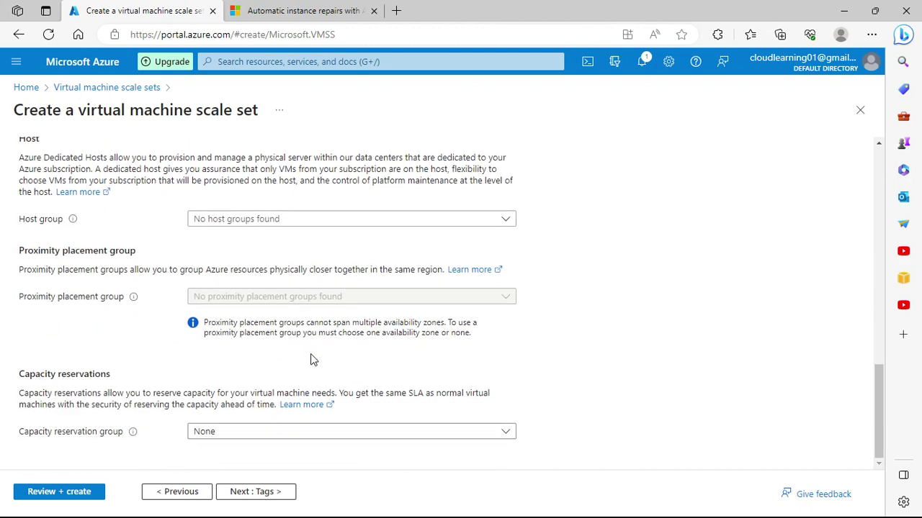
left_click(284, 492)
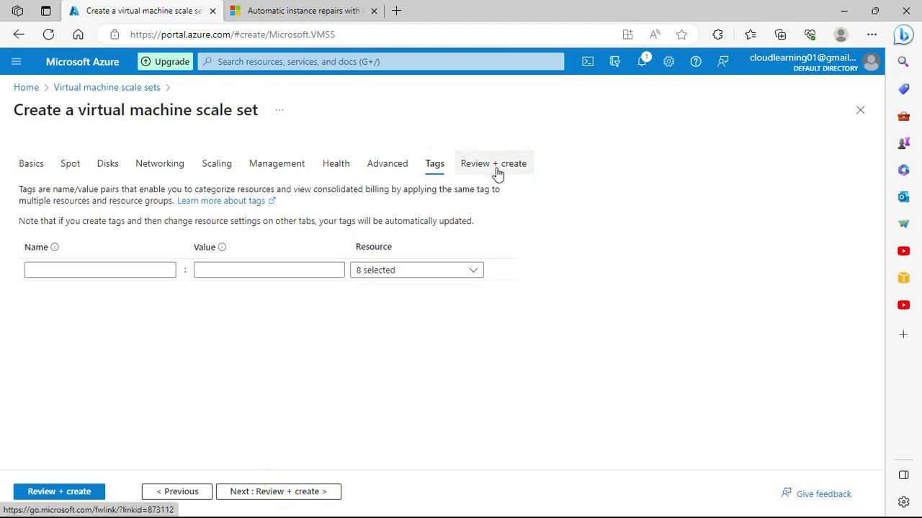
Step: Leave tags empty for all 8 resources and run Review + create, which passes validation
left_click(470, 273)
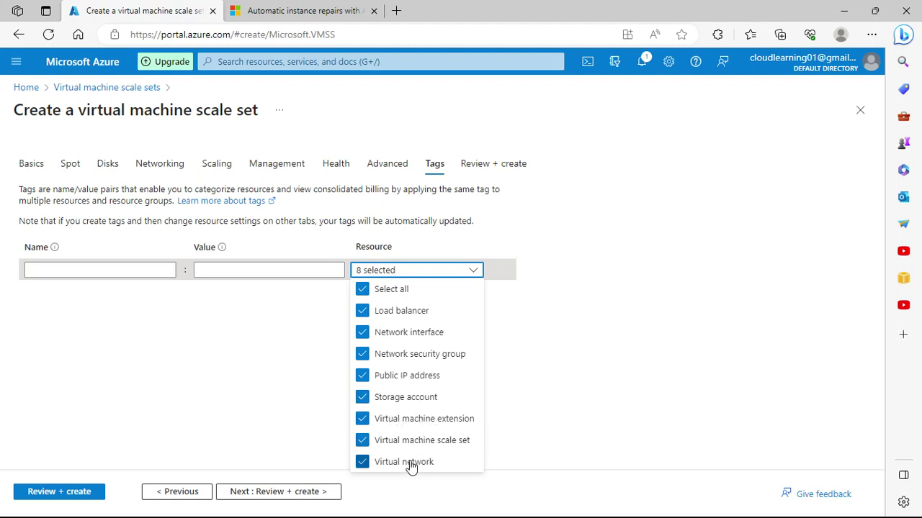
left_click(559, 353)
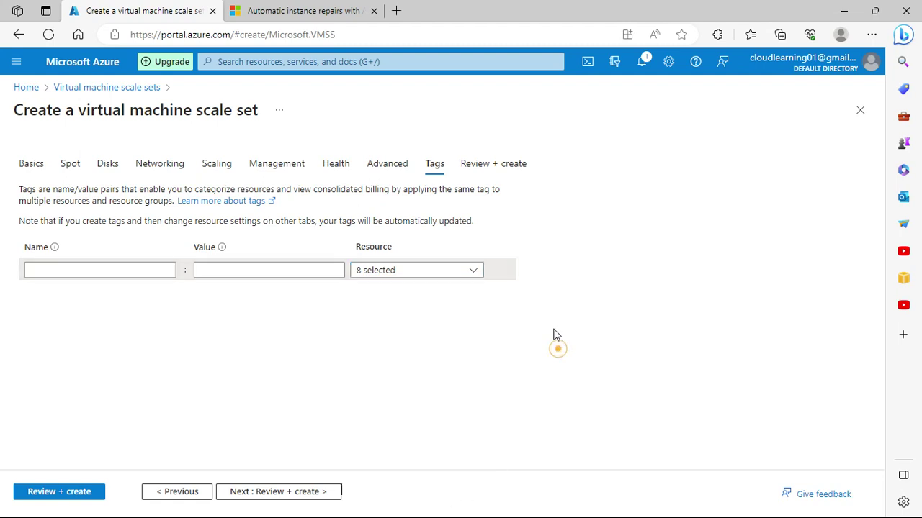
left_click(308, 491)
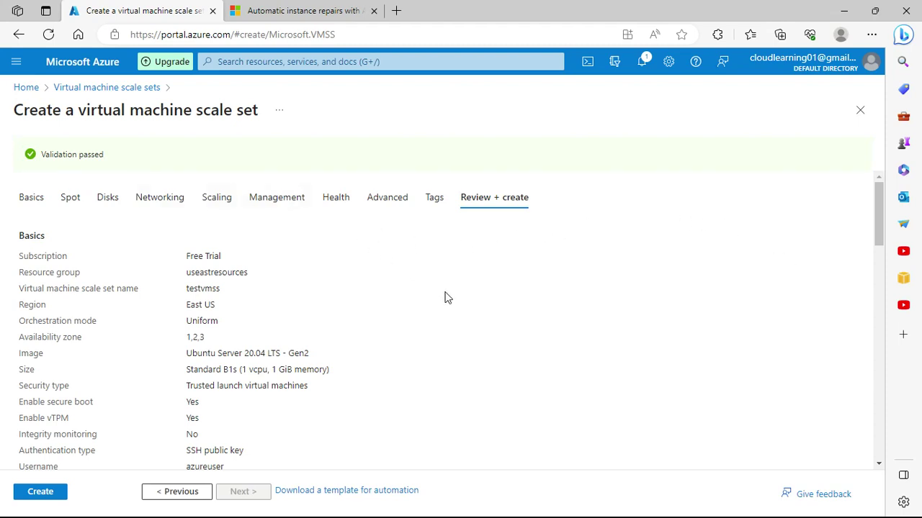
Step: Review the testvmss summary, including availability zones 1,2,3, and create the scale set
scroll(464, 327, "down", 3)
scroll(465, 331, "down", 4)
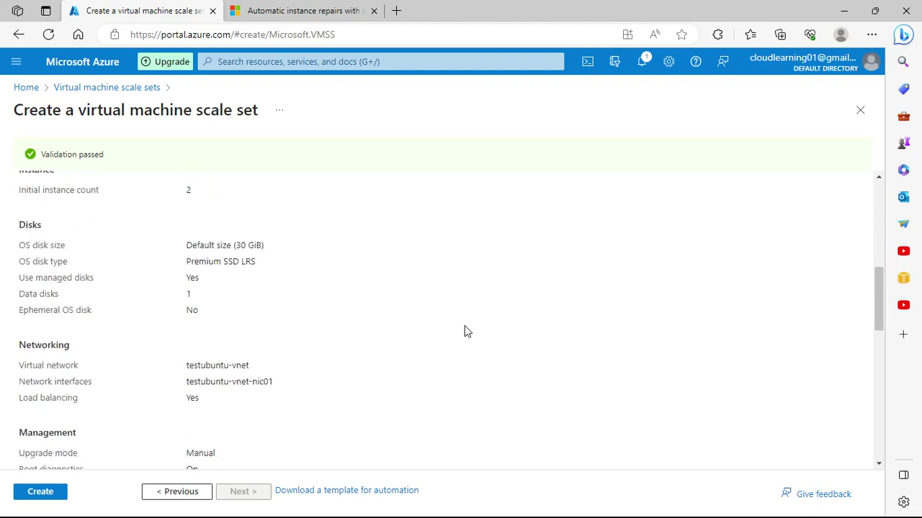
scroll(464, 331, "up", 7)
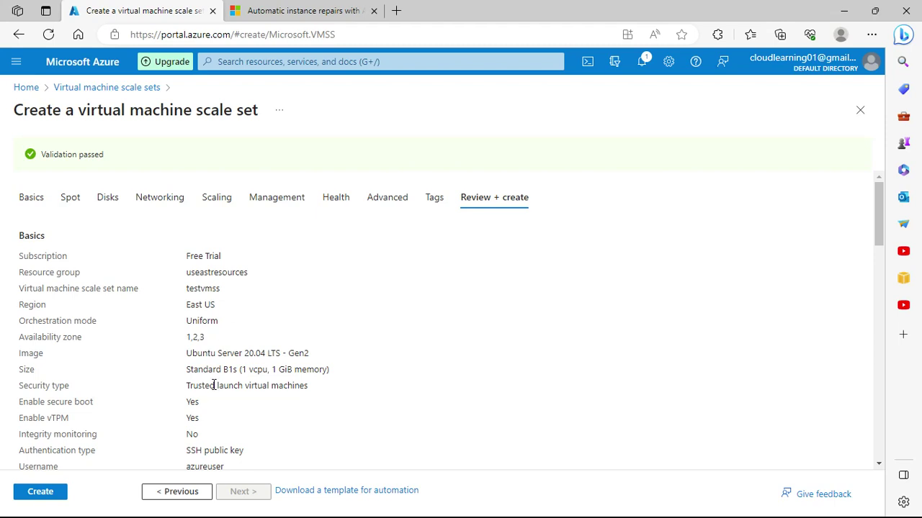
double_click(195, 337)
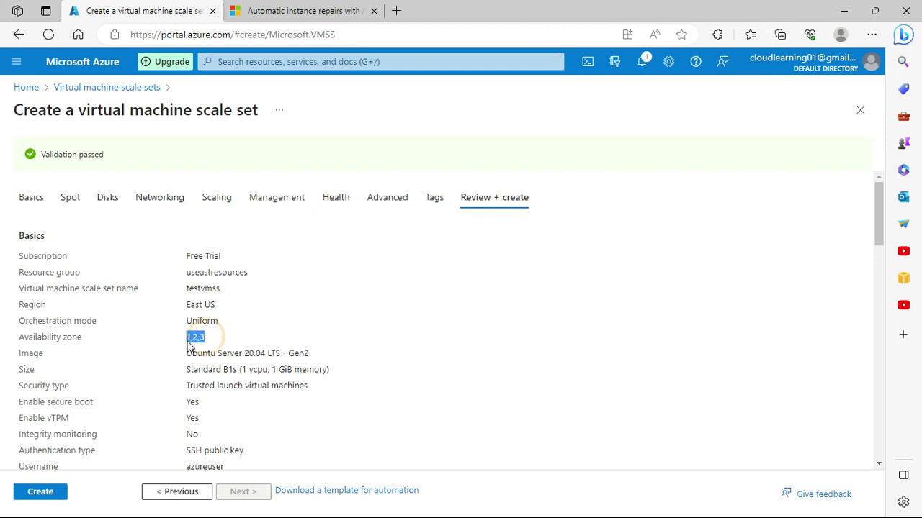
scroll(333, 354, "down", 2)
scroll(333, 354, "down", 1)
scroll(325, 353, "up", 2)
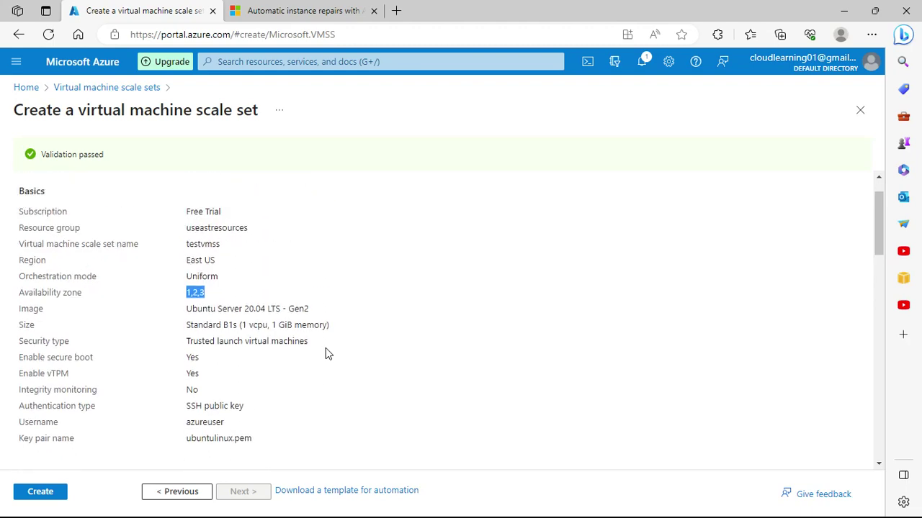
scroll(326, 353, "down", 15)
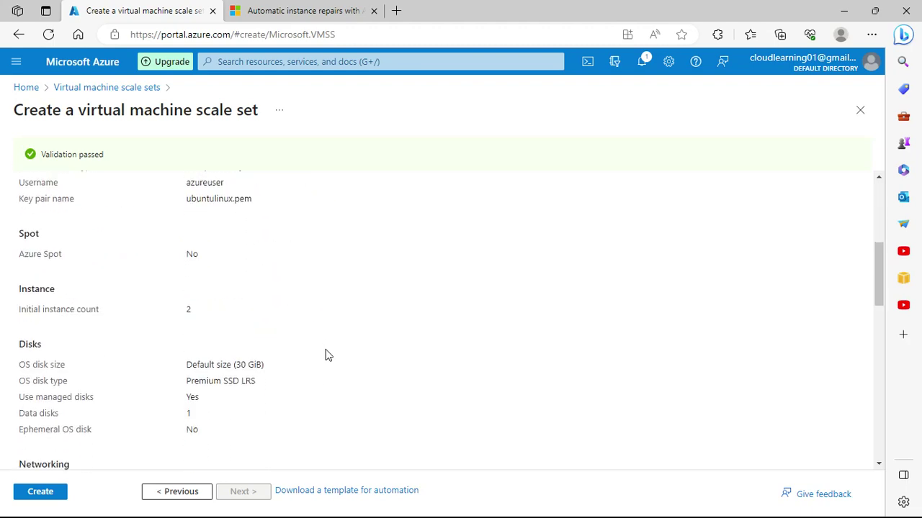
left_click(32, 494)
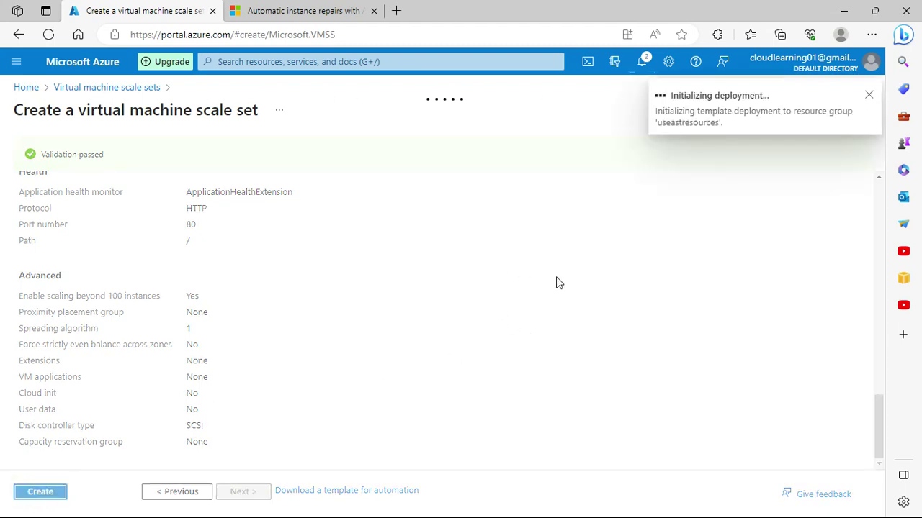
Step: Open Virtual machines from Recent services in a new tab and sign in with the account
left_click(297, 65)
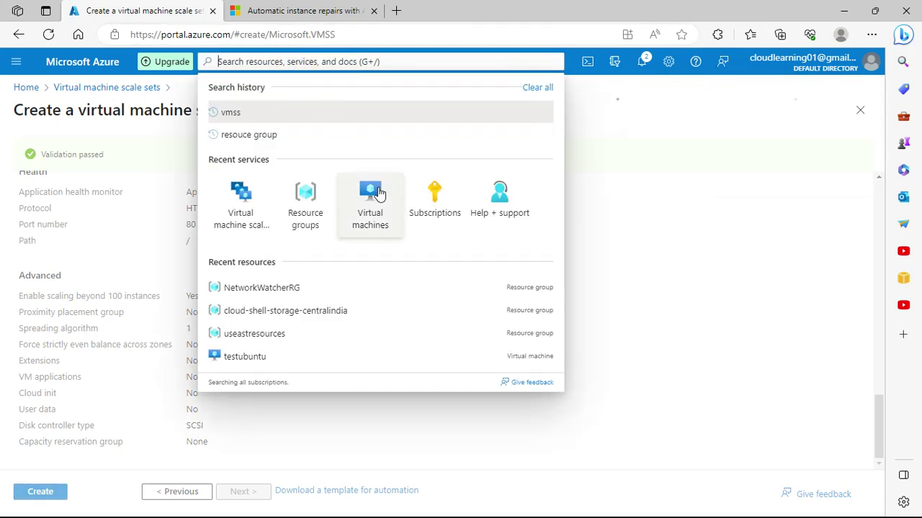
right_click(370, 229)
left_click(396, 242)
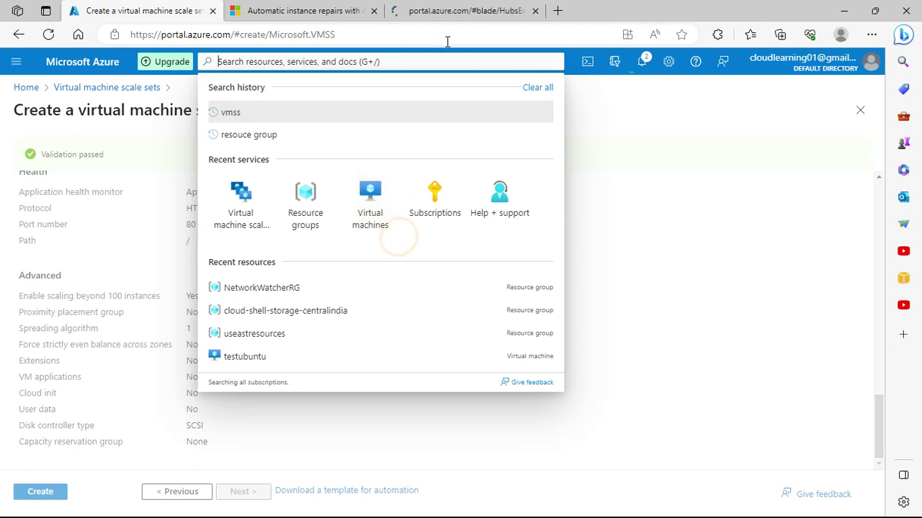
left_click(448, 11)
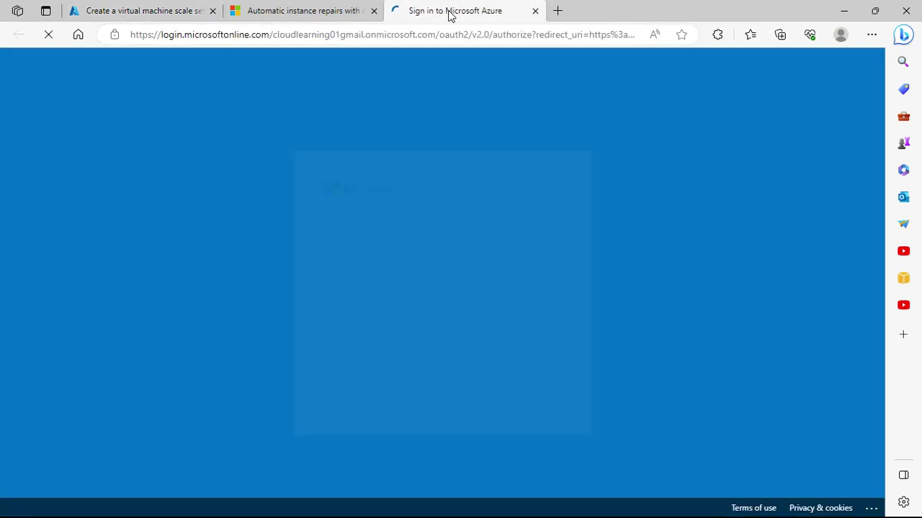
left_click(397, 263)
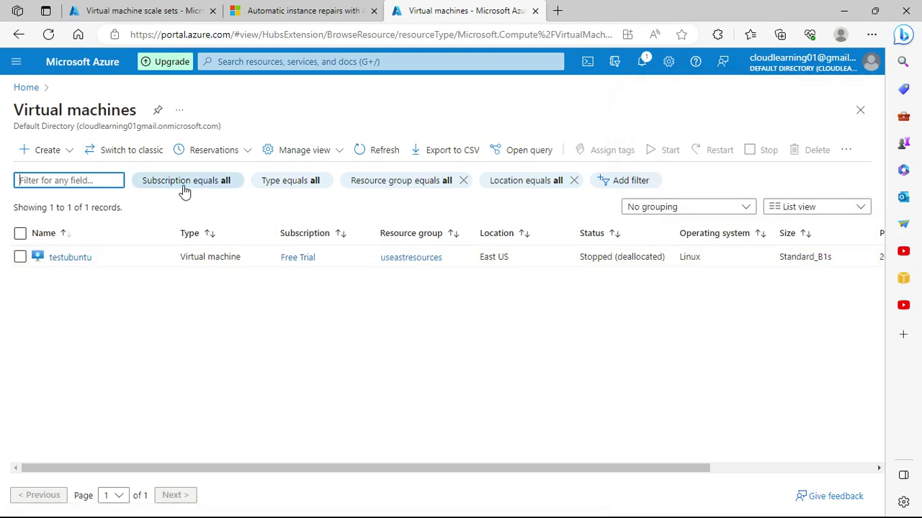
Step: Refresh the VM list so it shows testubuntu as Stopped (deallocated) in East US
left_click(397, 150)
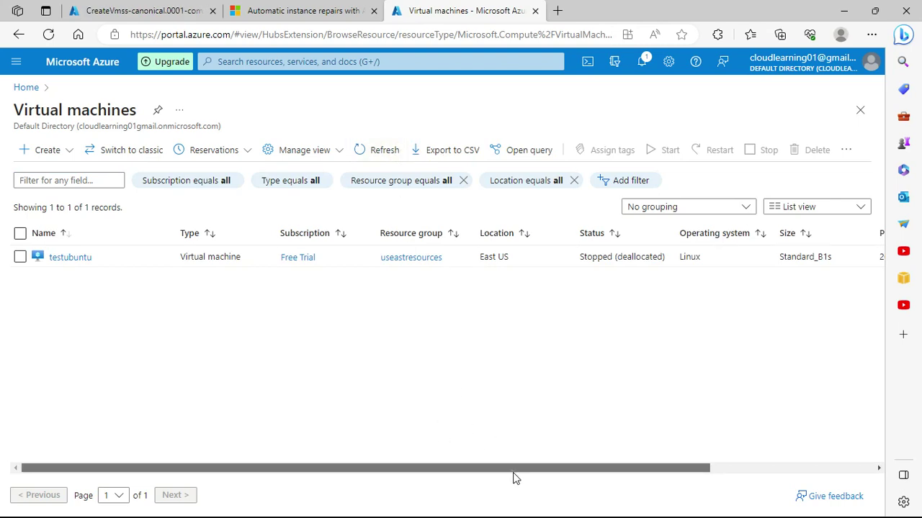
left_click_drag(512, 468, 482, 482)
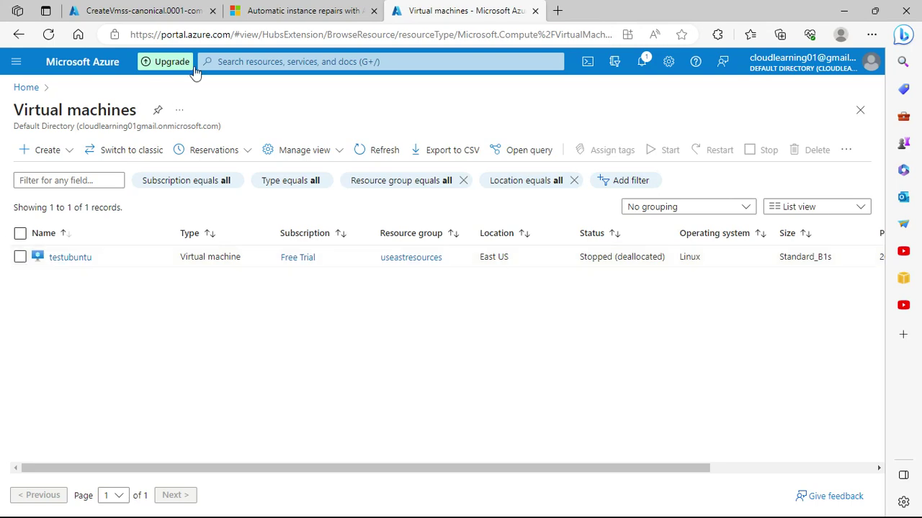
left_click(322, 7)
left_click(437, 7)
Step: Reload the CreateVmss deployment and VM list tabs until the testvmss deployment completes
left_click(374, 152)
left_click(115, 17)
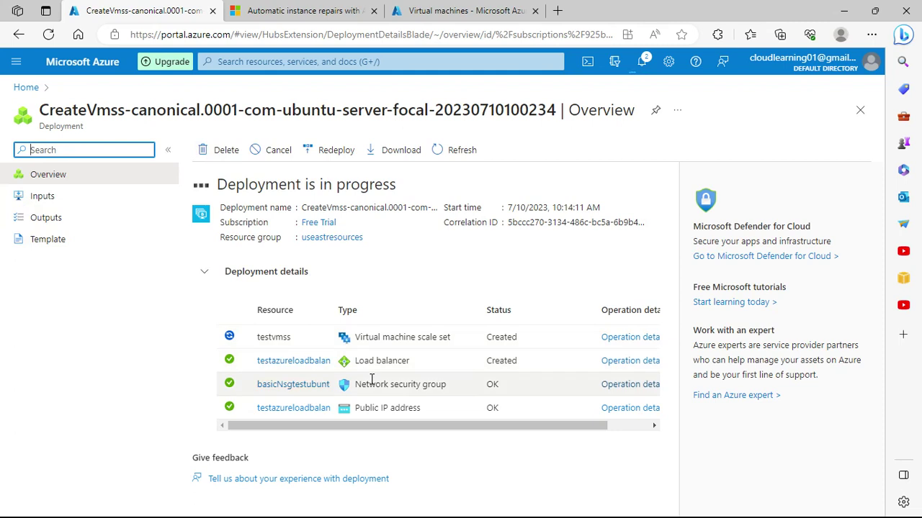
mouse_move(485, 423)
left_mouse_down()
mouse_move(521, 432)
mouse_move(482, 439)
left_mouse_up()
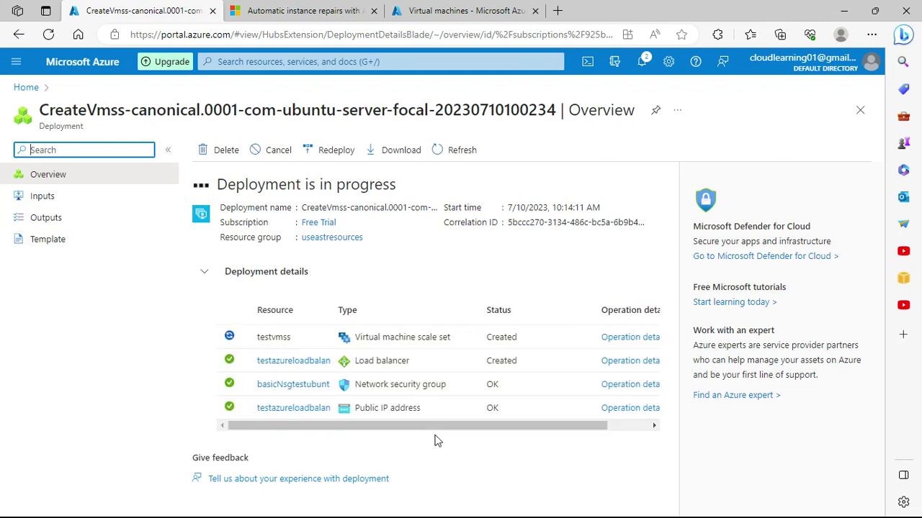
left_click(49, 35)
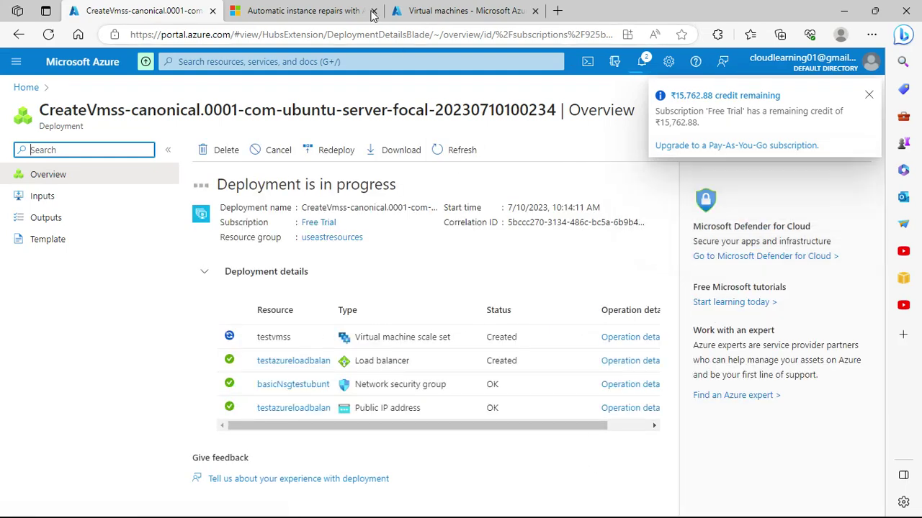
left_click(317, 9)
left_click(464, 8)
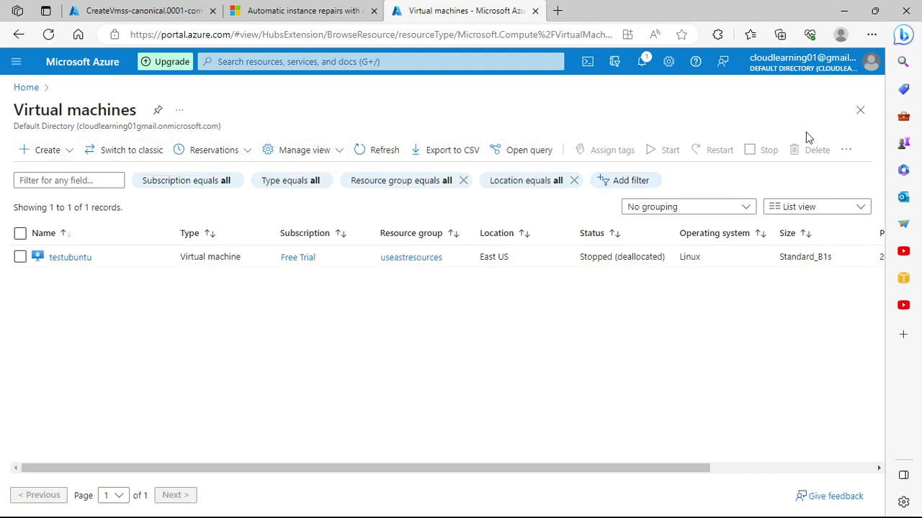
left_click(381, 153)
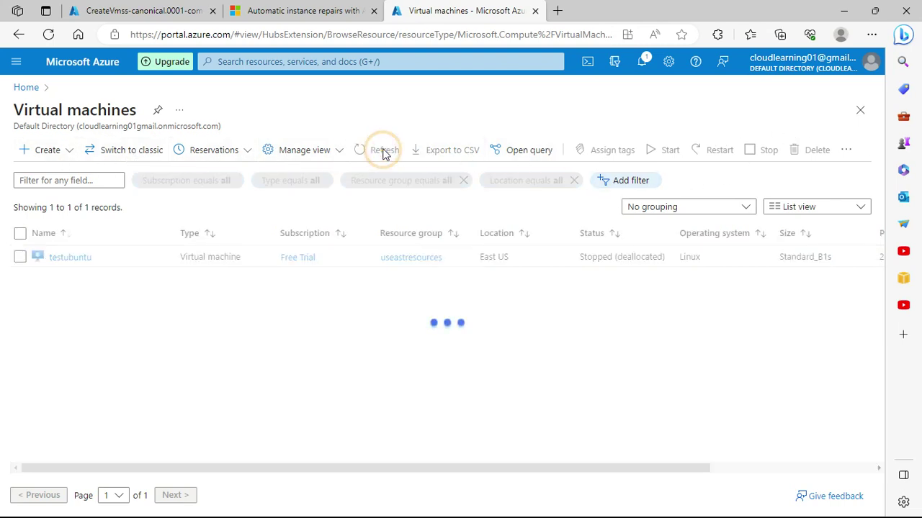
left_click(384, 153)
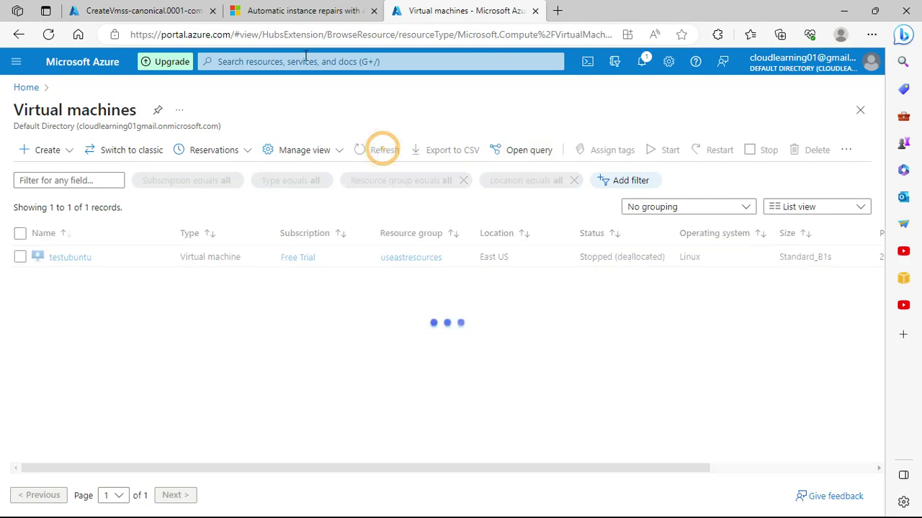
Step: Expand Deployment details to list the five created resources, including testvmss and testvmssautoscale
left_click(97, 7)
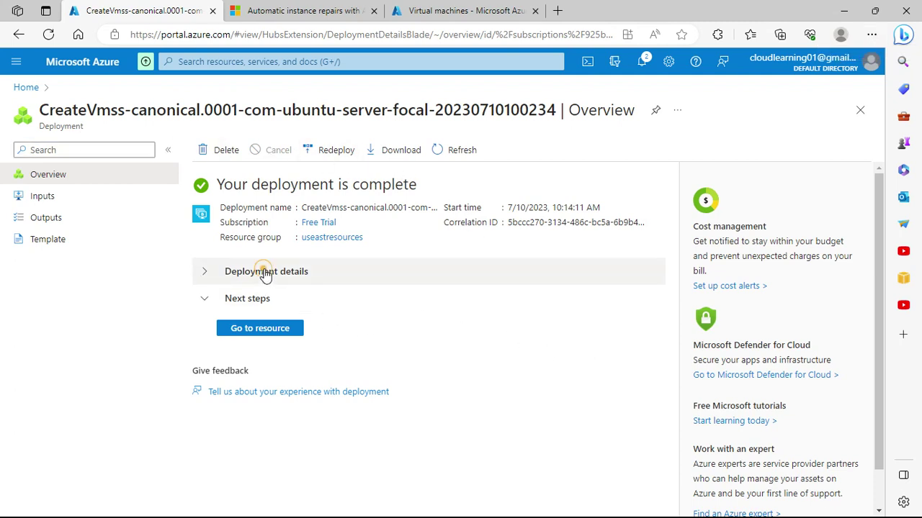
left_click(196, 272)
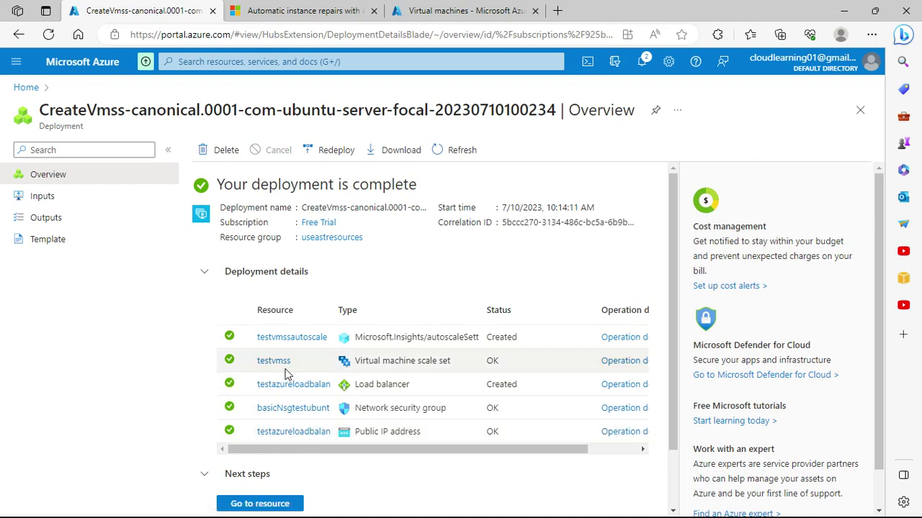
scroll(362, 434, "down", 1)
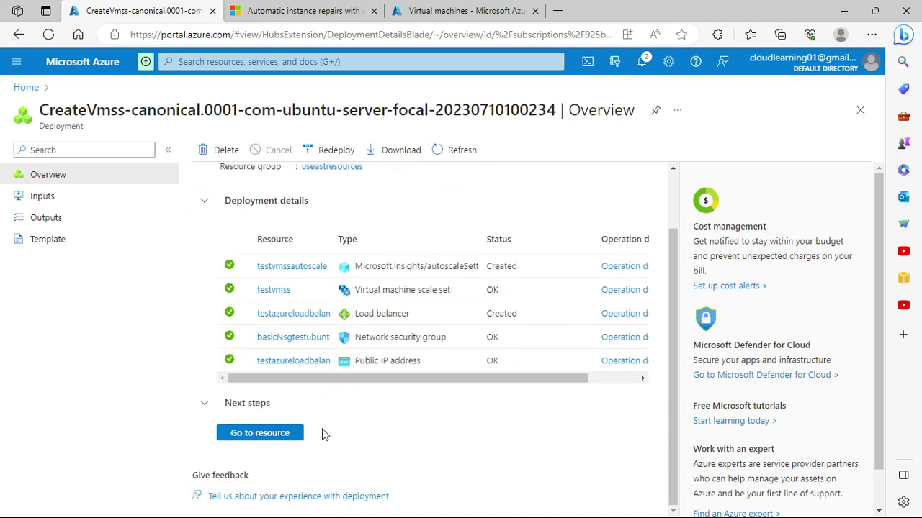
scroll(324, 432, "up", 1)
scroll(323, 432, "down", 1)
Step: Go to the testvmss resource and copy its public IP 20.241.254.41 from Essentials
left_click(259, 433)
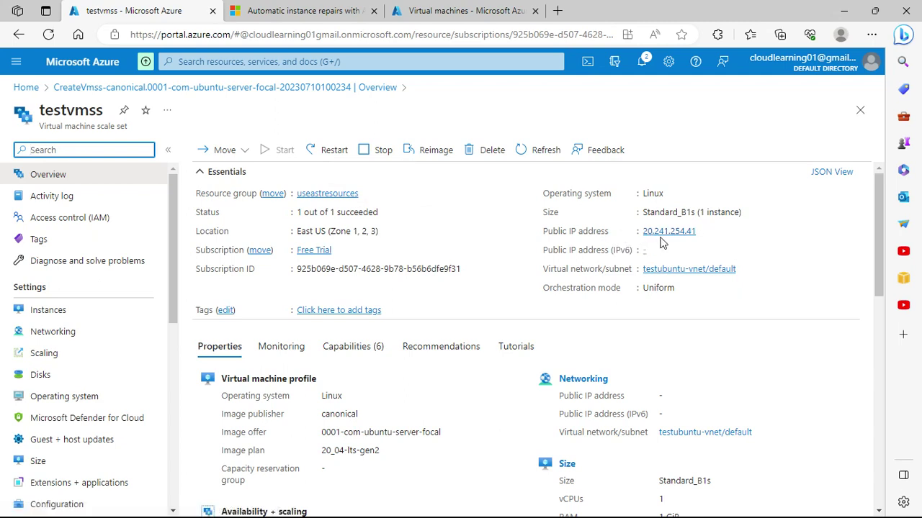
mouse_move(697, 243)
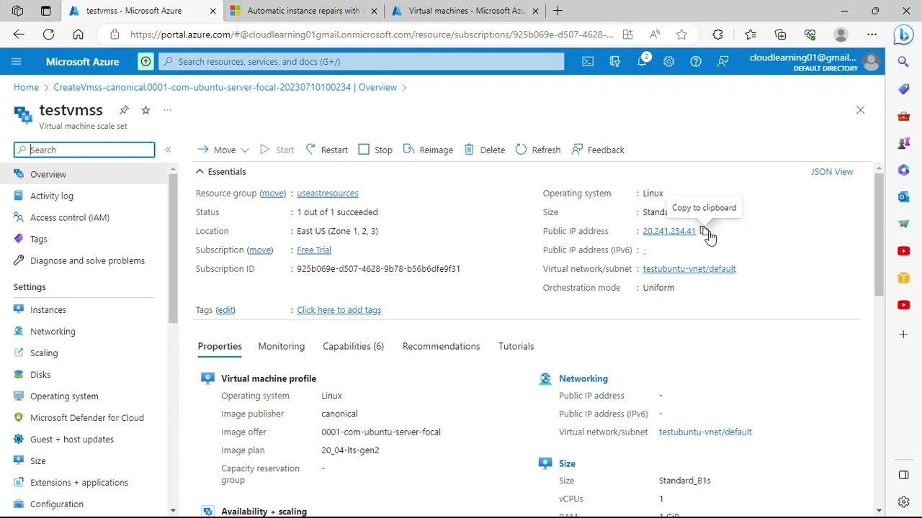
left_click(706, 231)
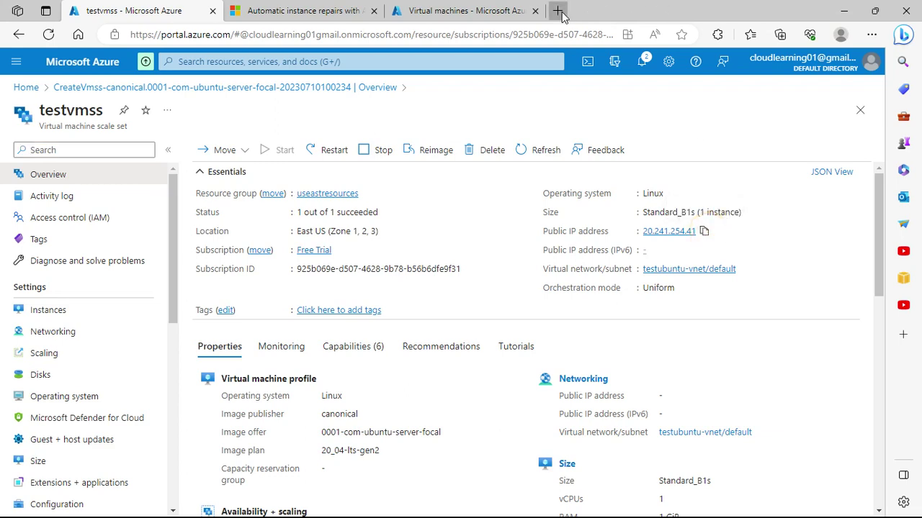
Step: Paste and load 20.241.254.41 in a new Edge tab, then return to the testvmss tab
left_click(559, 11)
key("ctrl+v")
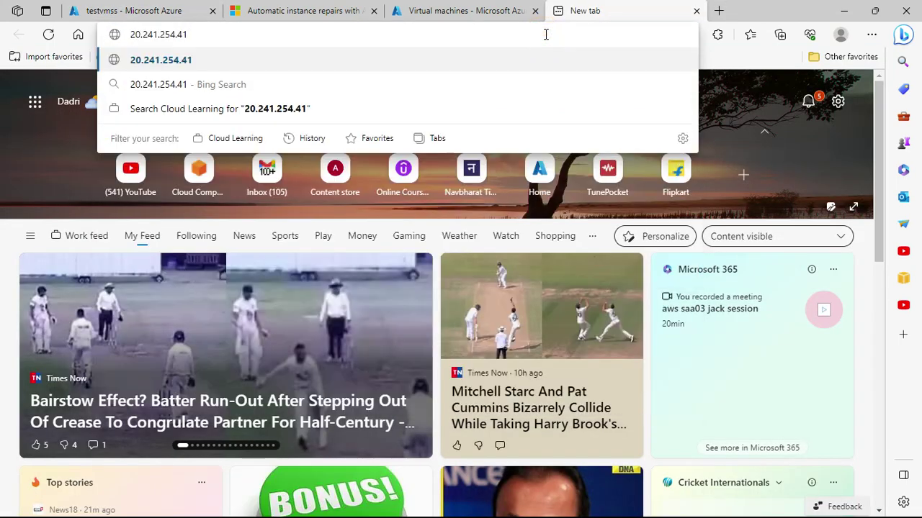
key("Return")
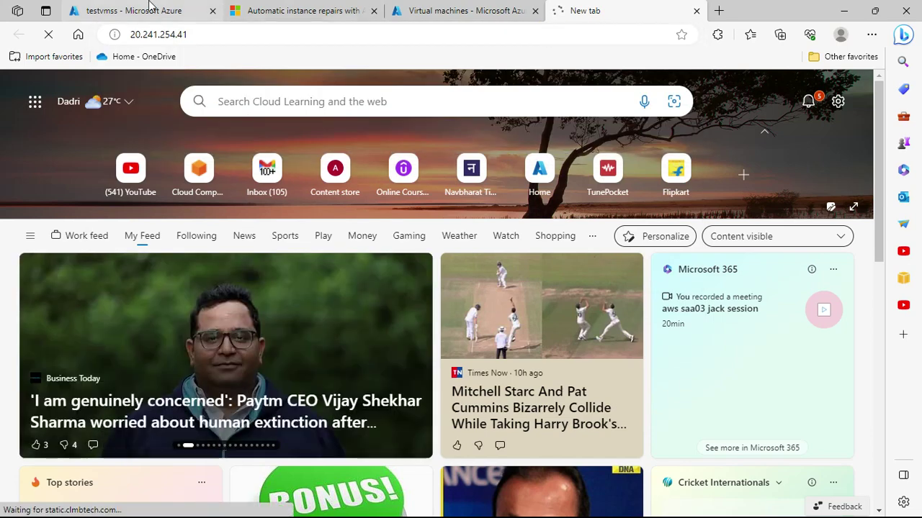
left_click(151, 5)
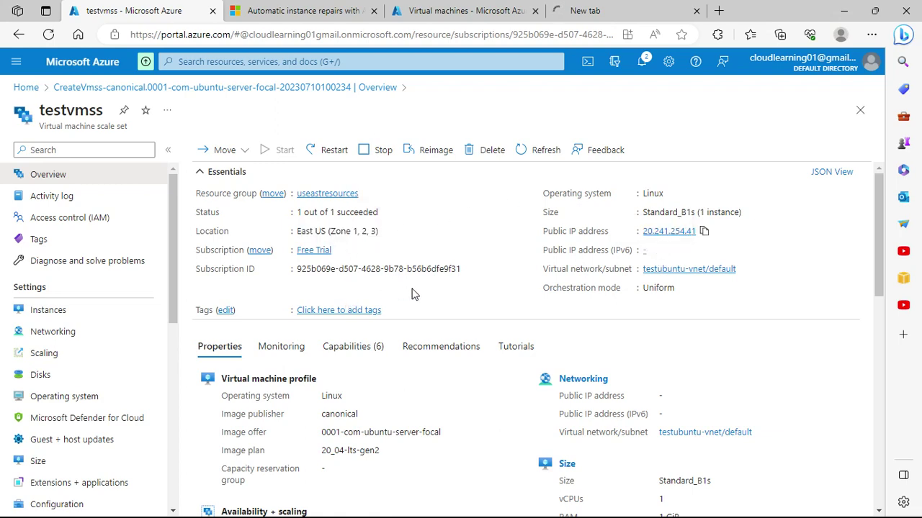
scroll(656, 356, "down", 2)
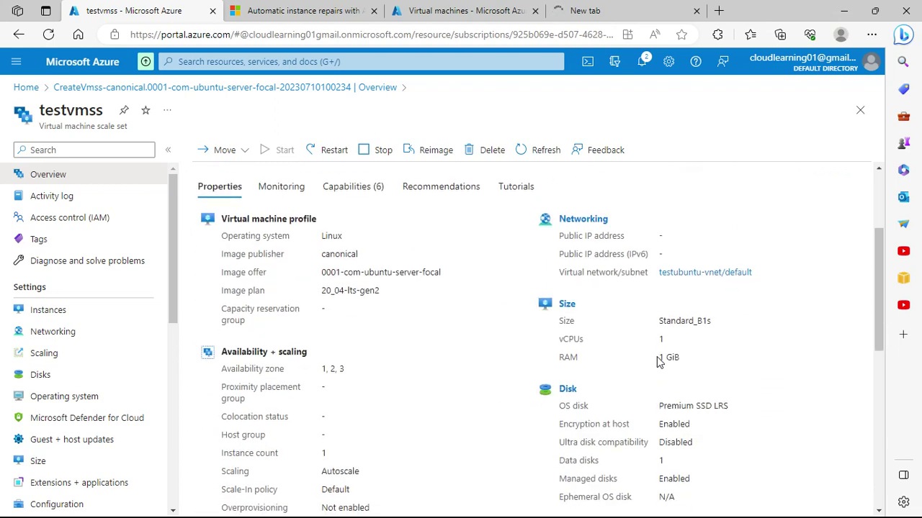
scroll(469, 316, "down", 3)
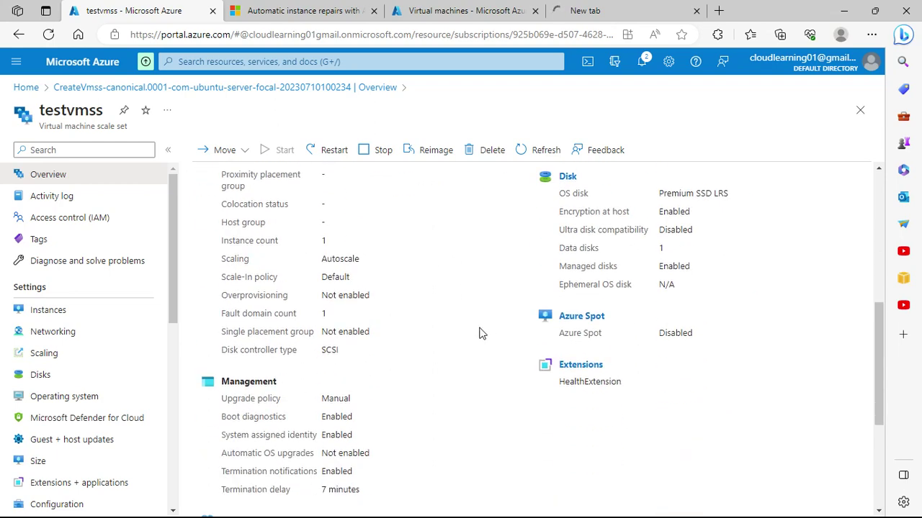
scroll(706, 356, "up", 5)
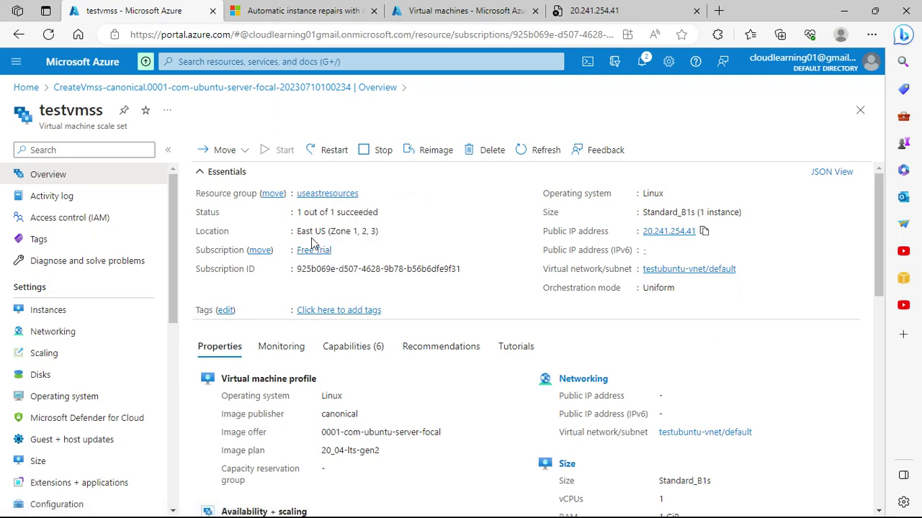
scroll(430, 298, "down", 2)
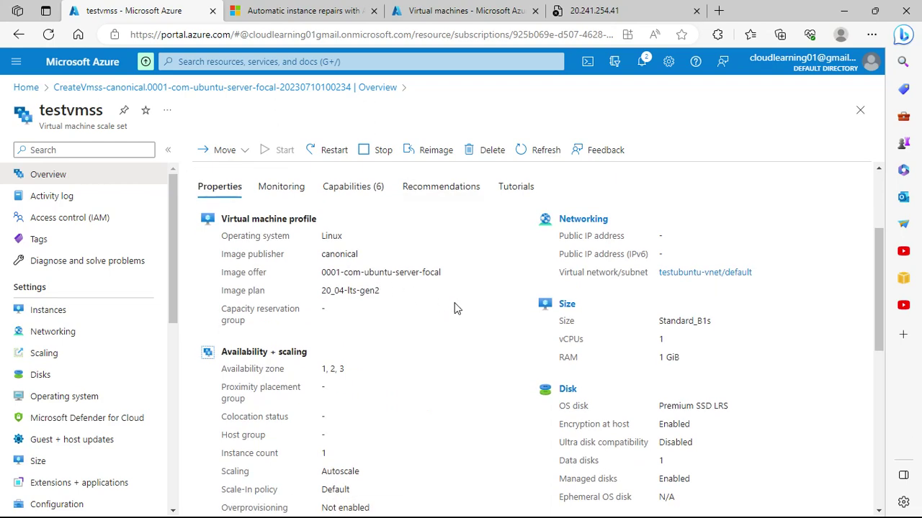
scroll(417, 312, "down", 5)
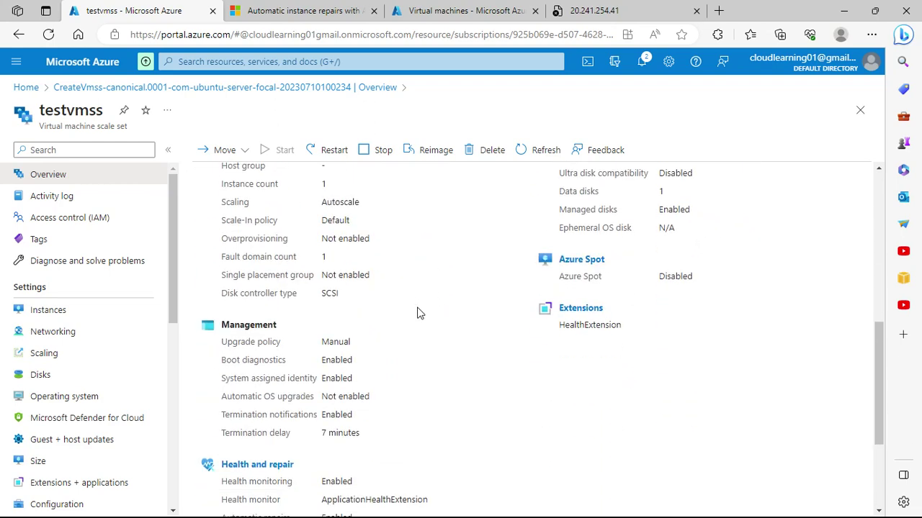
scroll(419, 311, "up", 5)
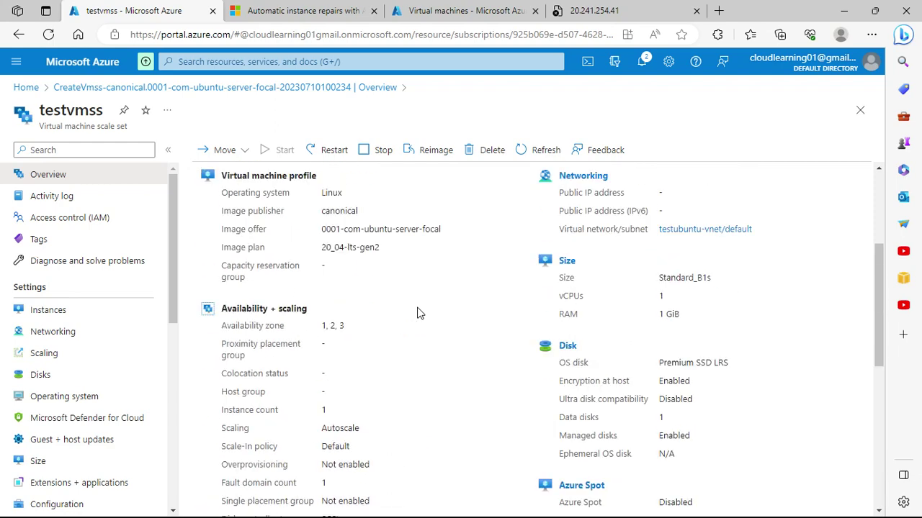
scroll(417, 309, "up", 2)
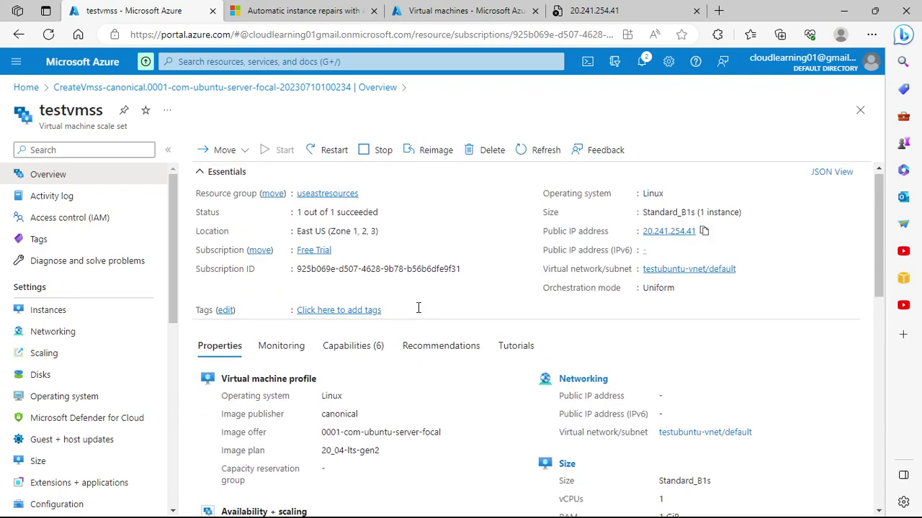
left_click(286, 347)
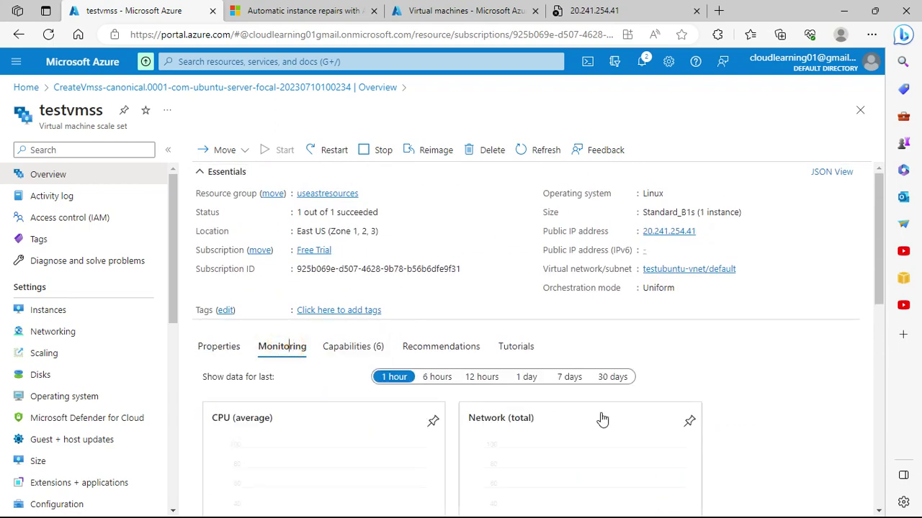
scroll(601, 420, "down", 3)
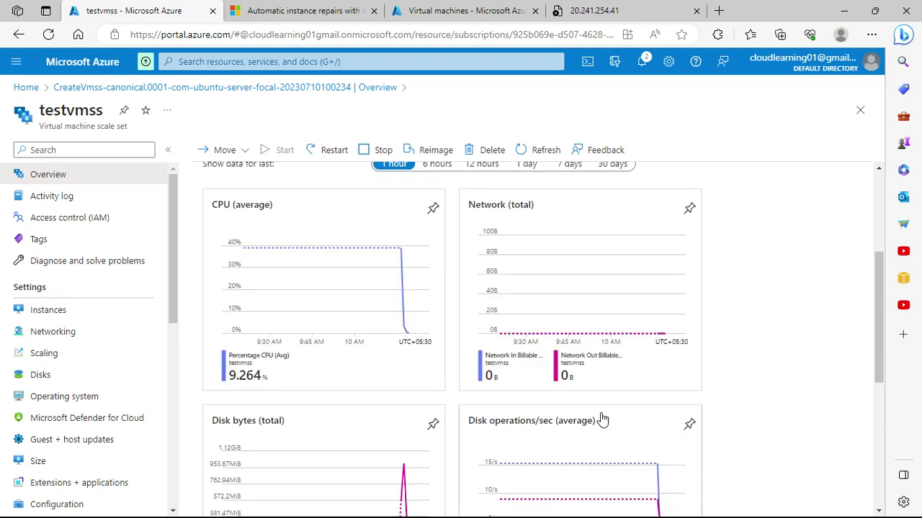
scroll(602, 419, "down", 3)
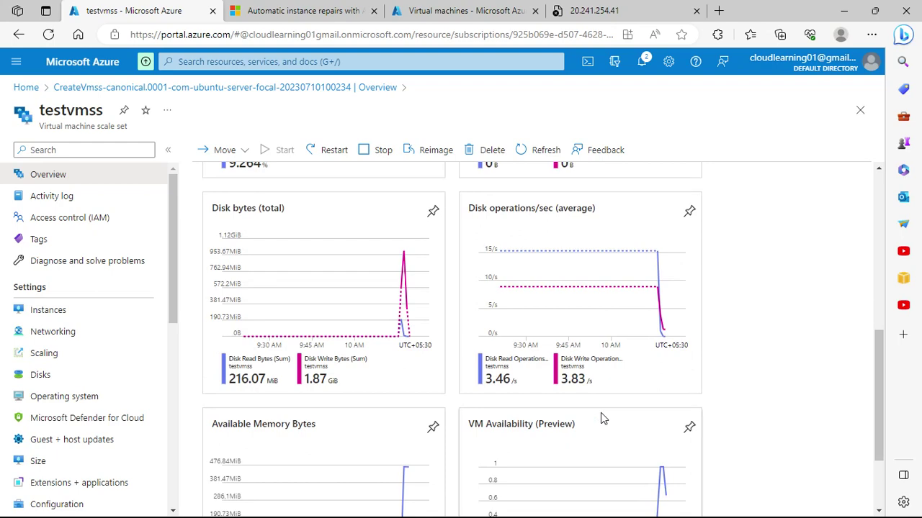
scroll(602, 418, "down", 2)
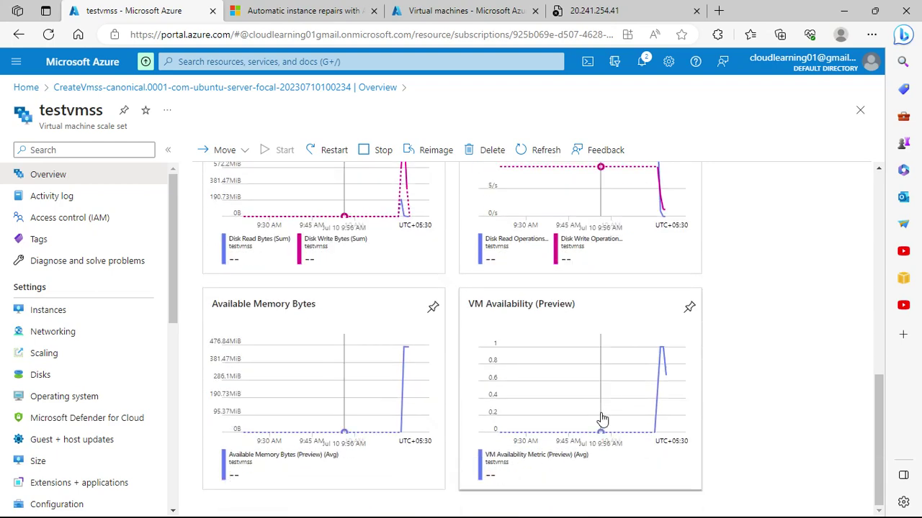
scroll(602, 420, "up", 6)
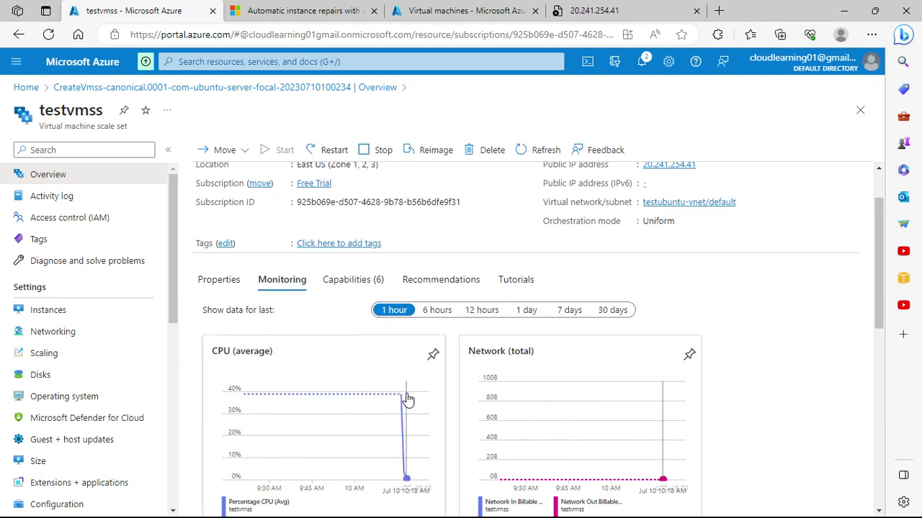
scroll(406, 398, "up", 2)
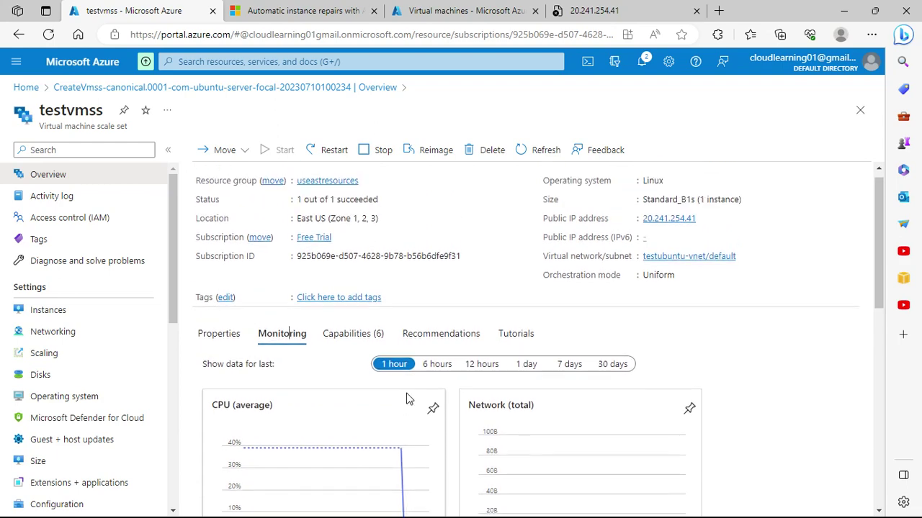
scroll(412, 400, "down", 3)
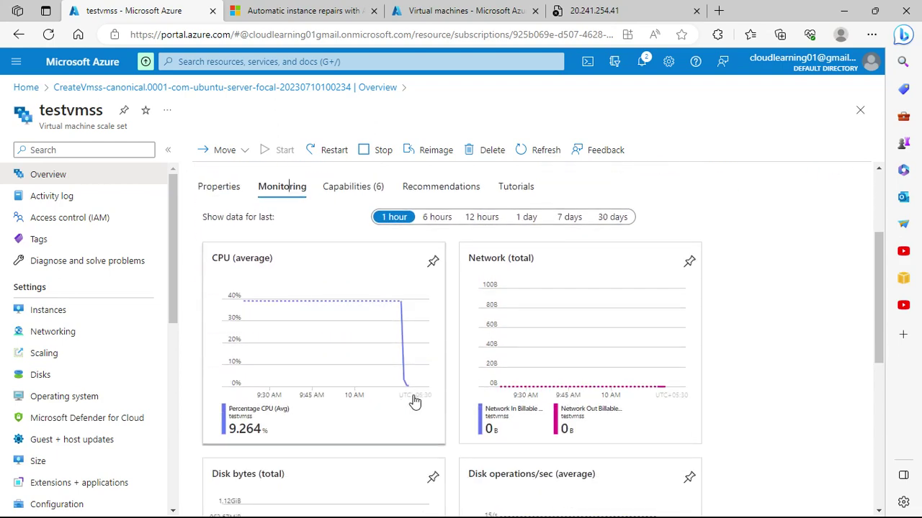
scroll(533, 397, "down", 3)
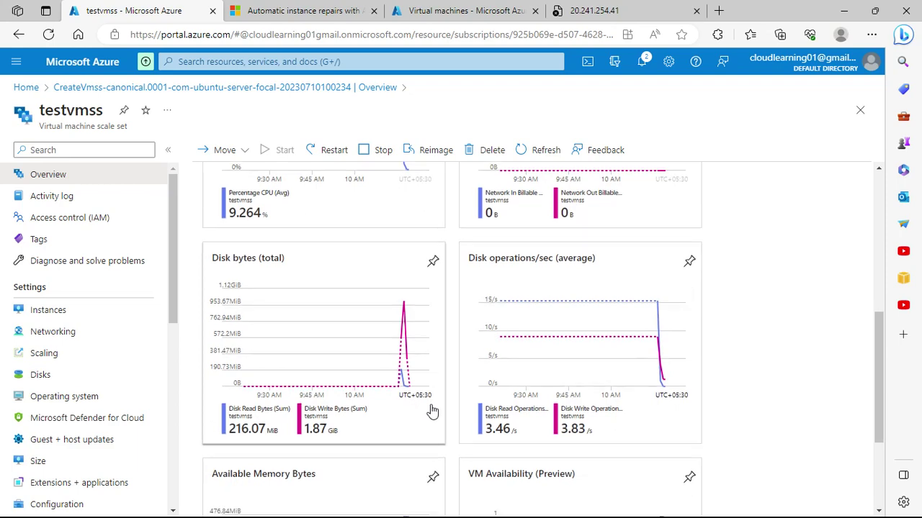
scroll(432, 410, "down", 2)
scroll(504, 404, "down", 1)
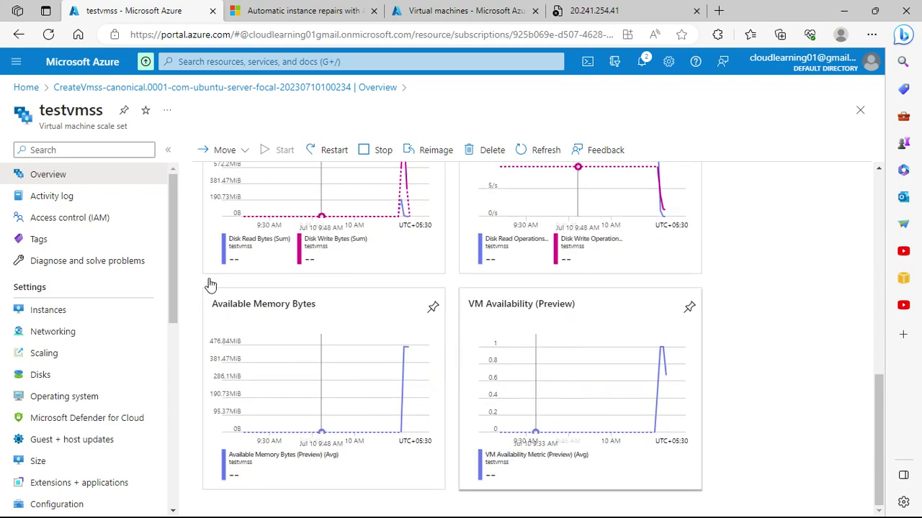
Step: Open the testvmss Activity log, expand 'Autoscale scale down initiated' and inspect the scale set update event
left_click(114, 196)
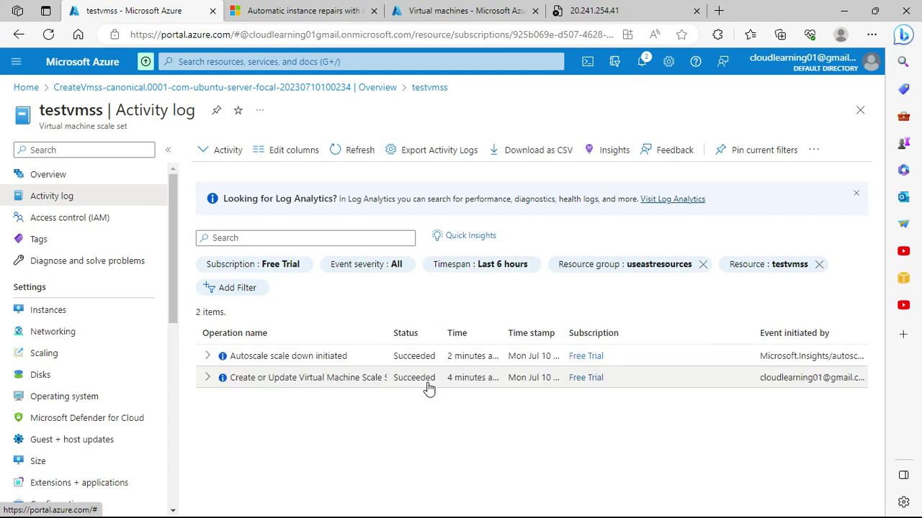
left_click(207, 355)
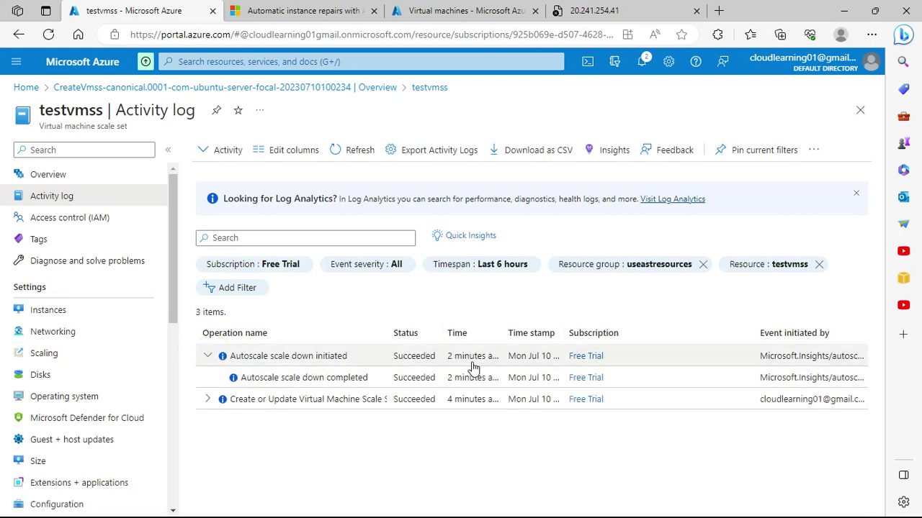
left_click(203, 404)
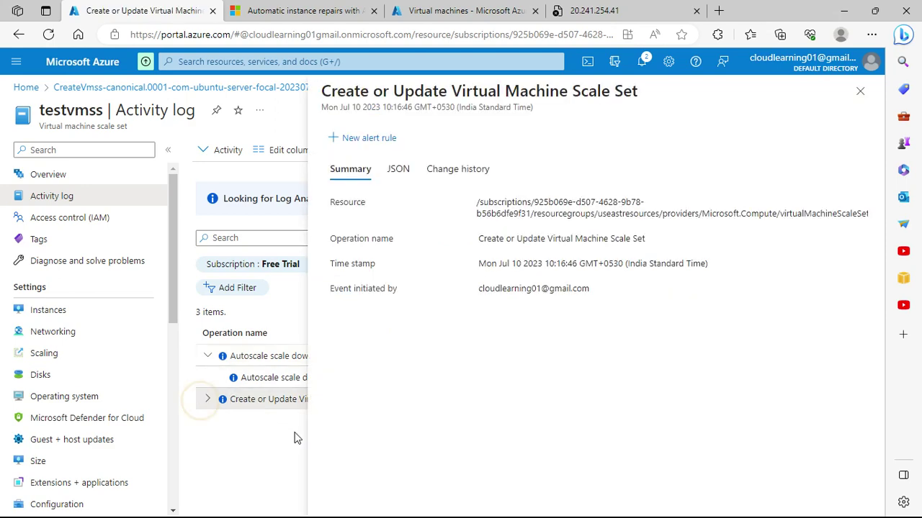
left_click(243, 459)
left_click(861, 92)
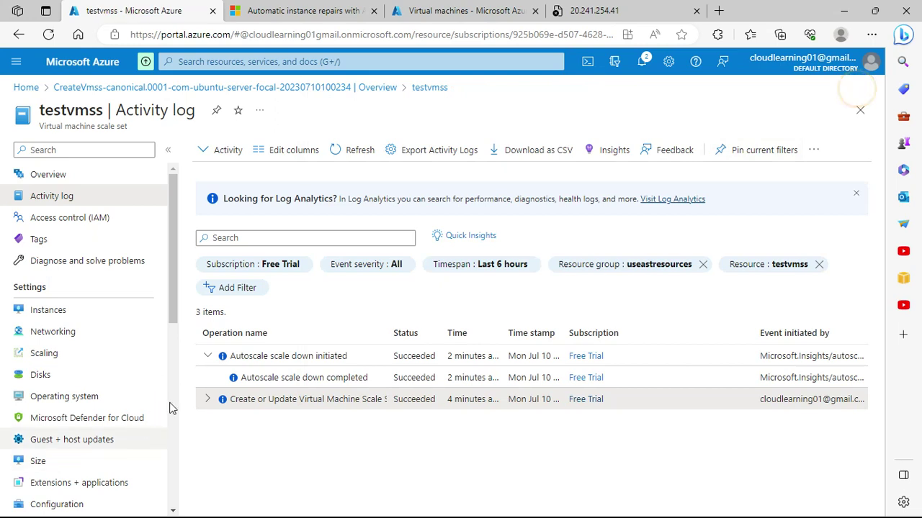
left_click(214, 402)
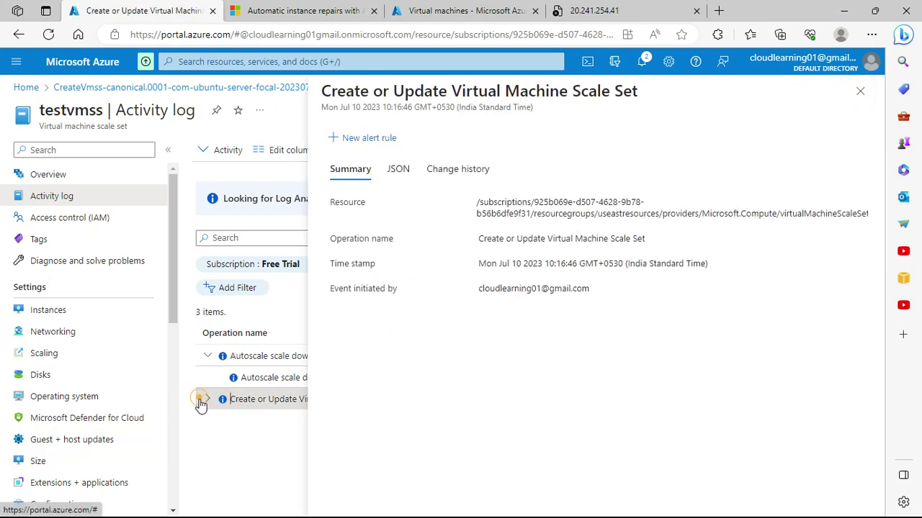
left_click(211, 400)
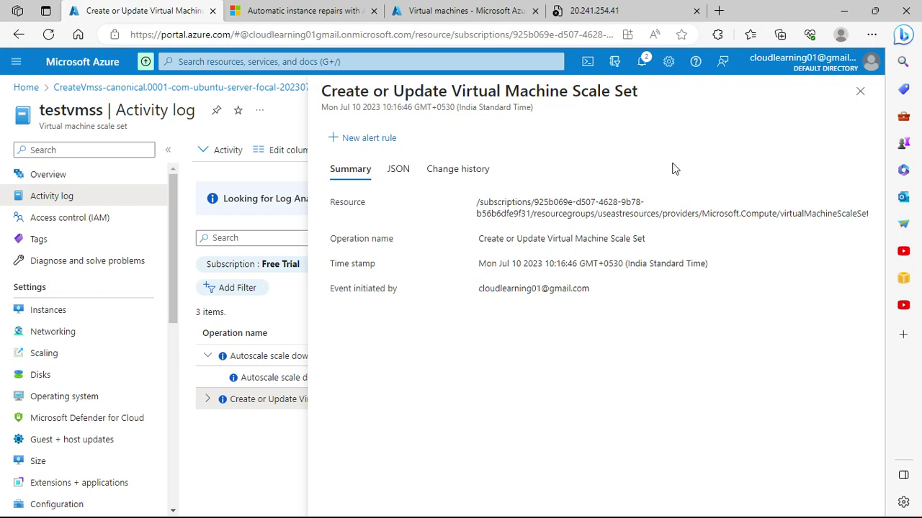
left_click(860, 90)
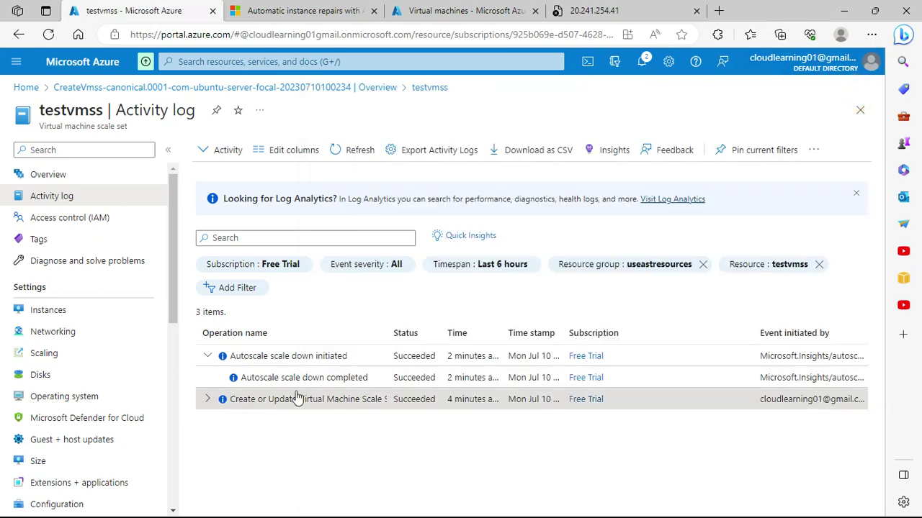
Step: Inspect the scale down completed and initiated events, including their JSON and Change history
left_click(319, 379)
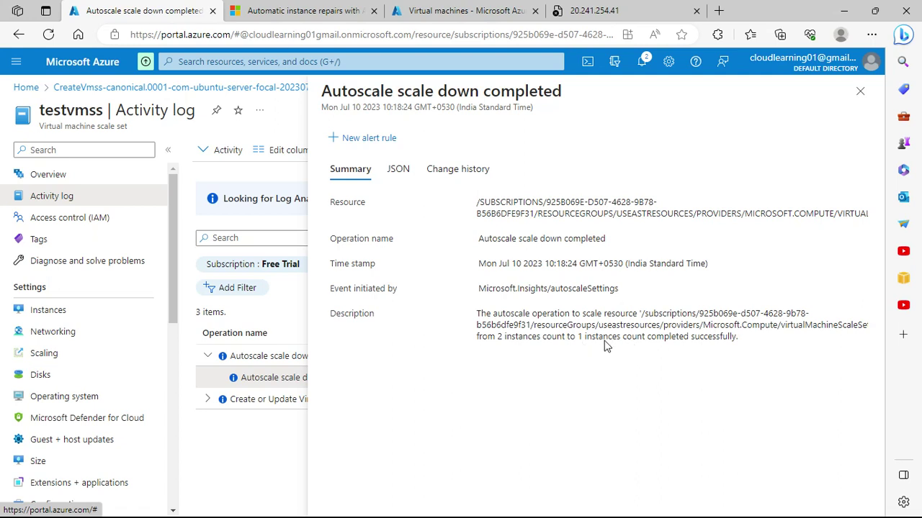
left_click(860, 90)
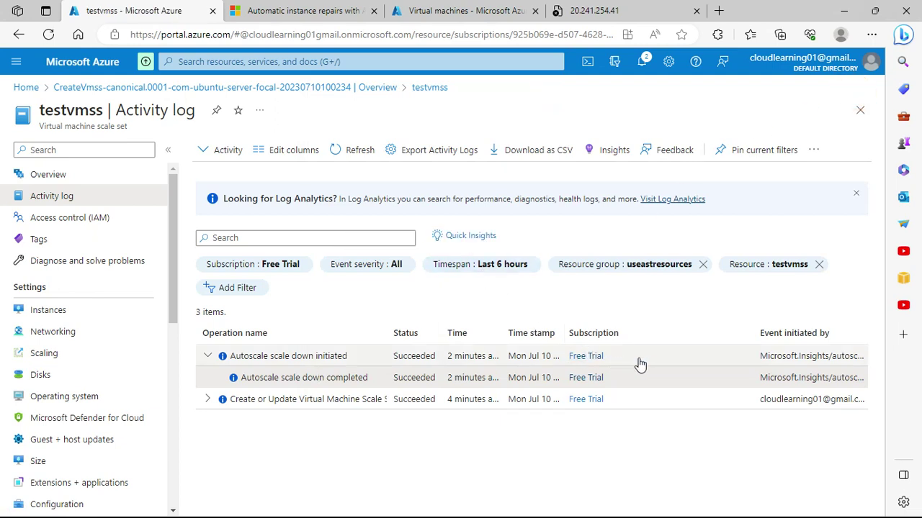
left_click(679, 360)
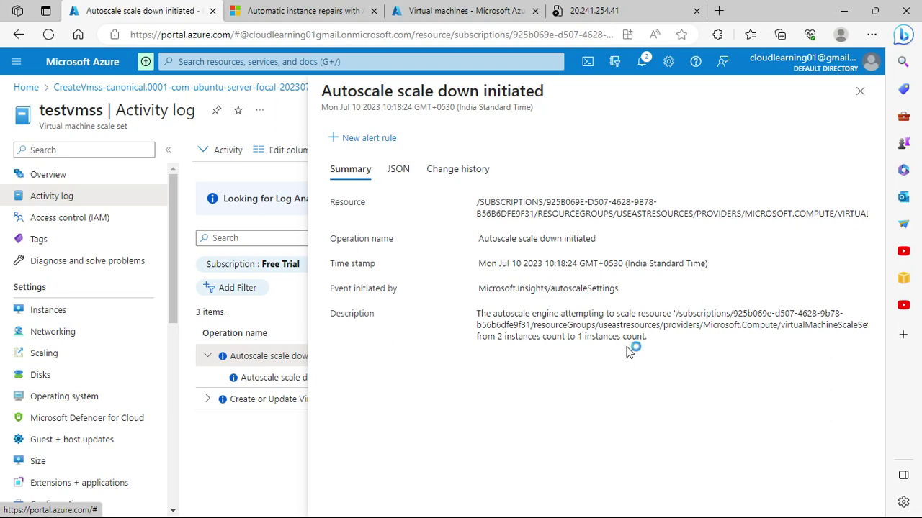
left_click(398, 169)
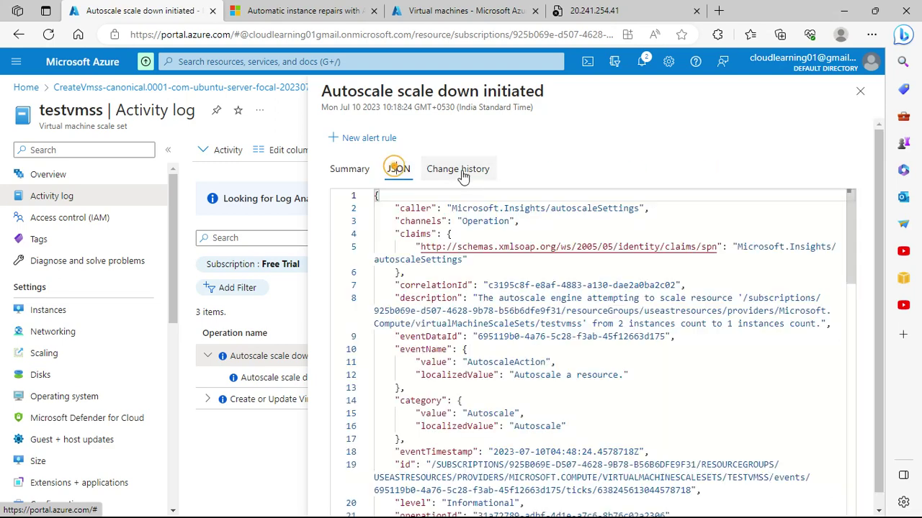
left_click(460, 169)
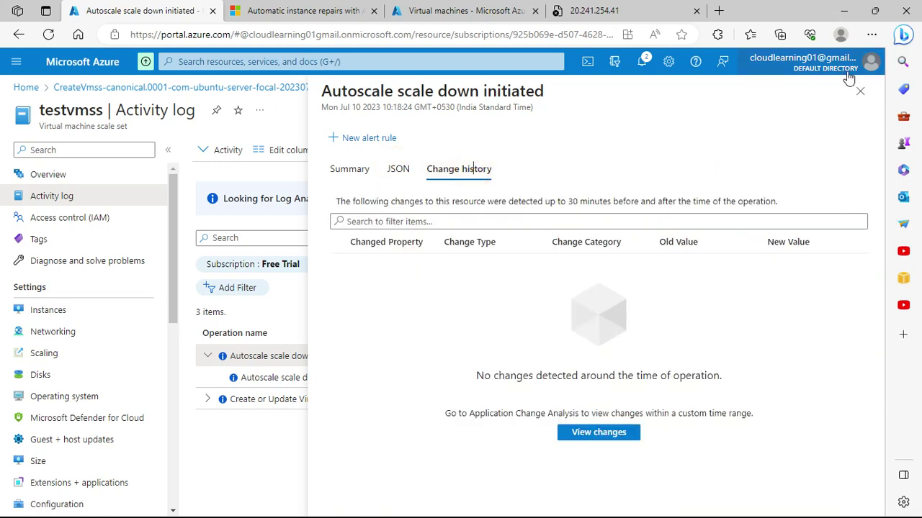
left_click(859, 91)
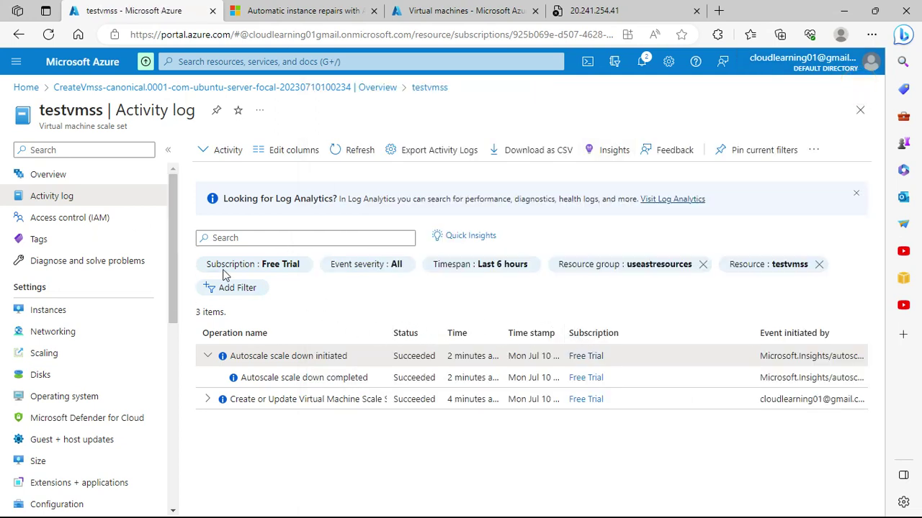
Step: Pass through Access control (IAM) and Tags to Instances, refreshing after the connection error
left_click(40, 221)
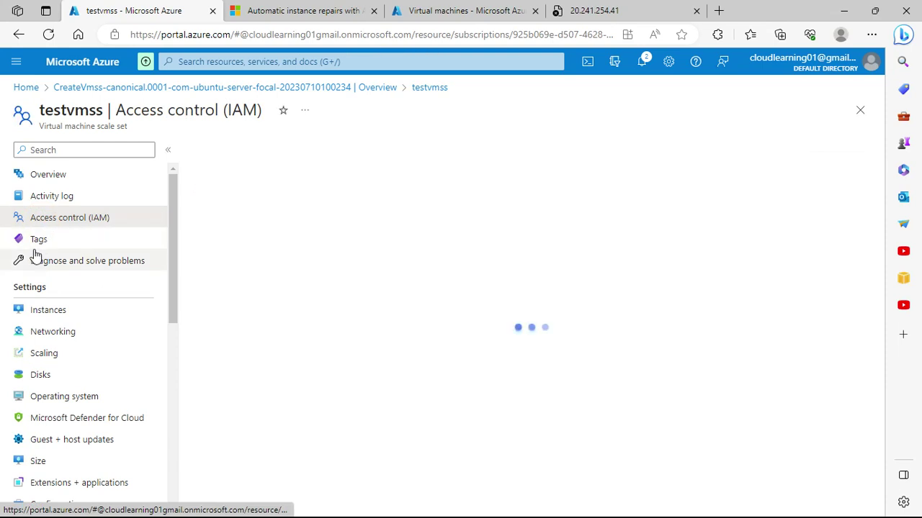
left_click(36, 241)
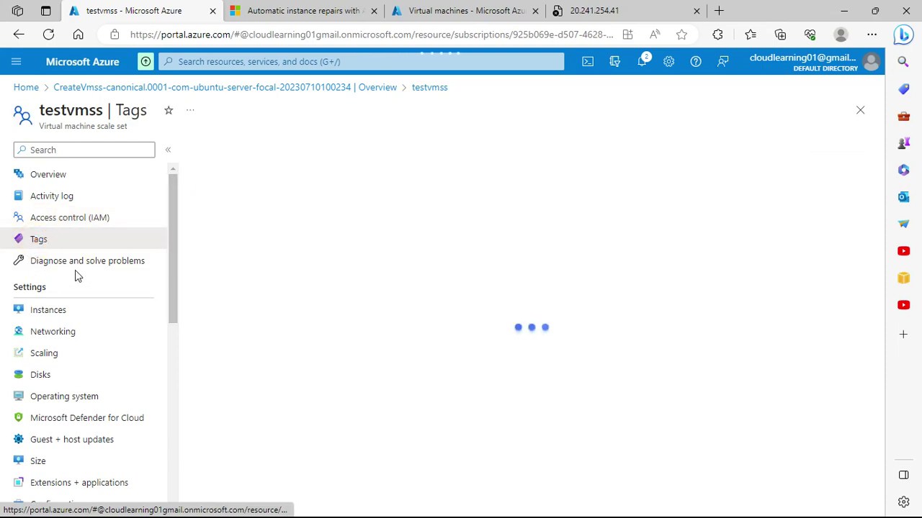
left_click(46, 314)
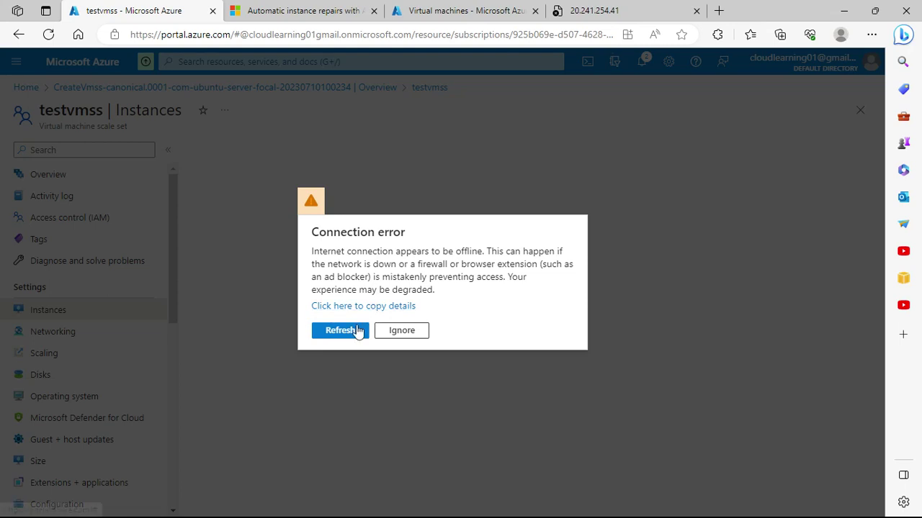
left_click(344, 330)
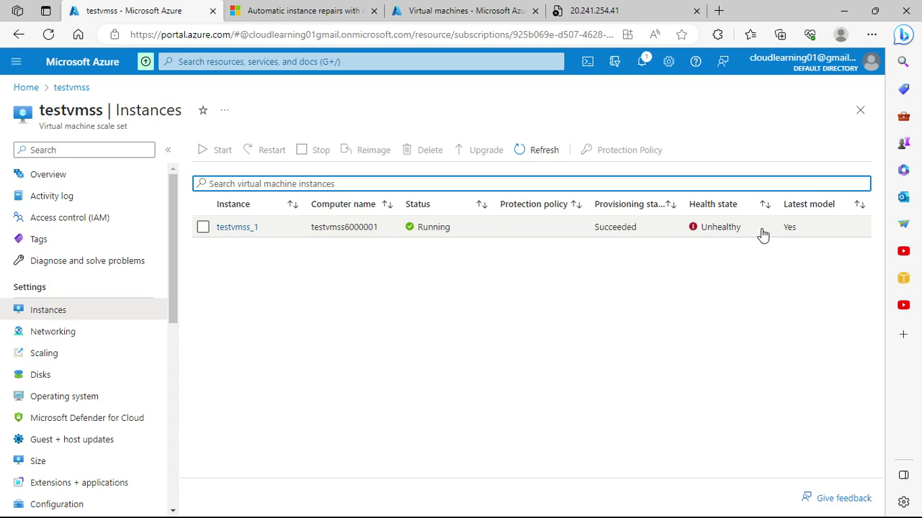
Step: Open testvmss_1 and scroll through its CPU and disk charts, then back to Essentials
left_click(247, 229)
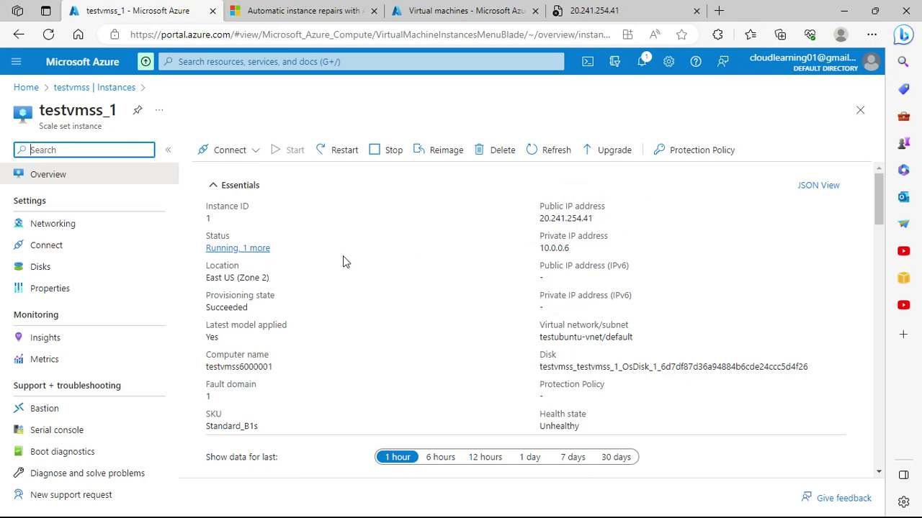
scroll(376, 288, "down", 4)
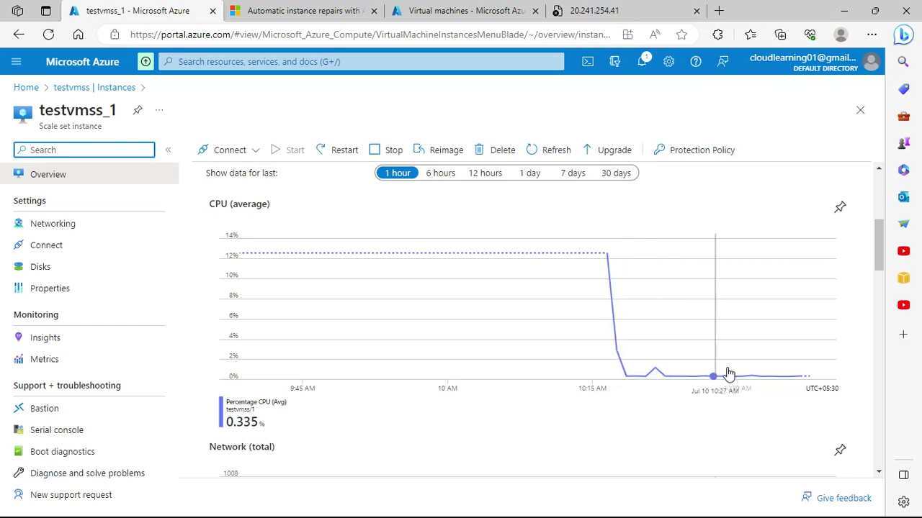
scroll(750, 389, "down", 4)
scroll(749, 403, "down", 3)
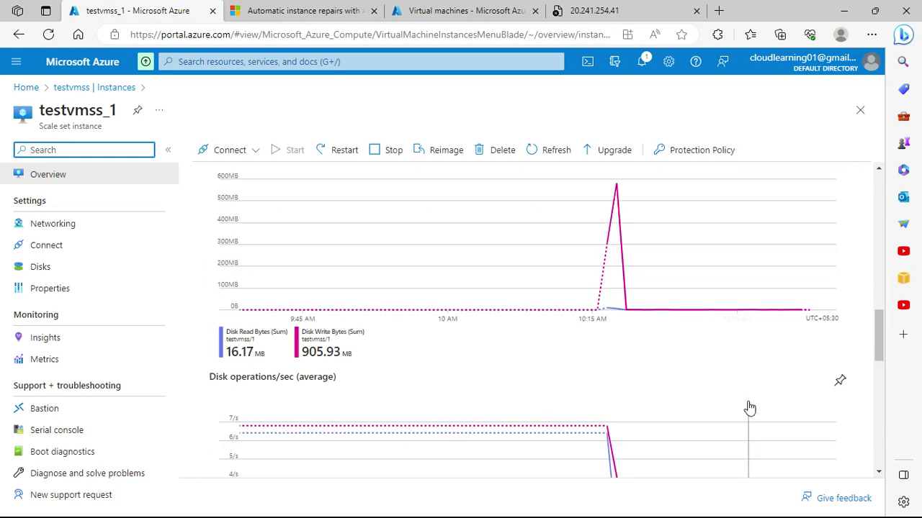
scroll(749, 405, "up", 10)
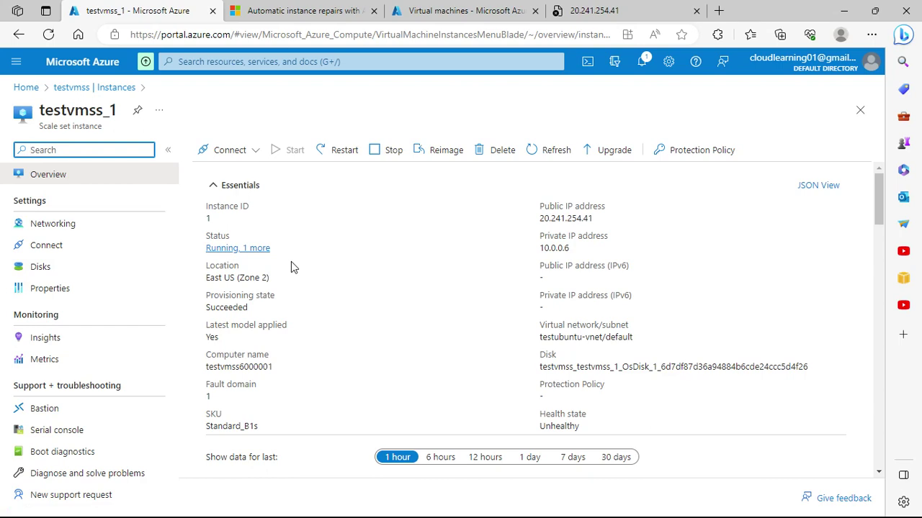
Step: Stop testvmss_1 and answer Yes to the Deallocate confirmation
left_click(389, 156)
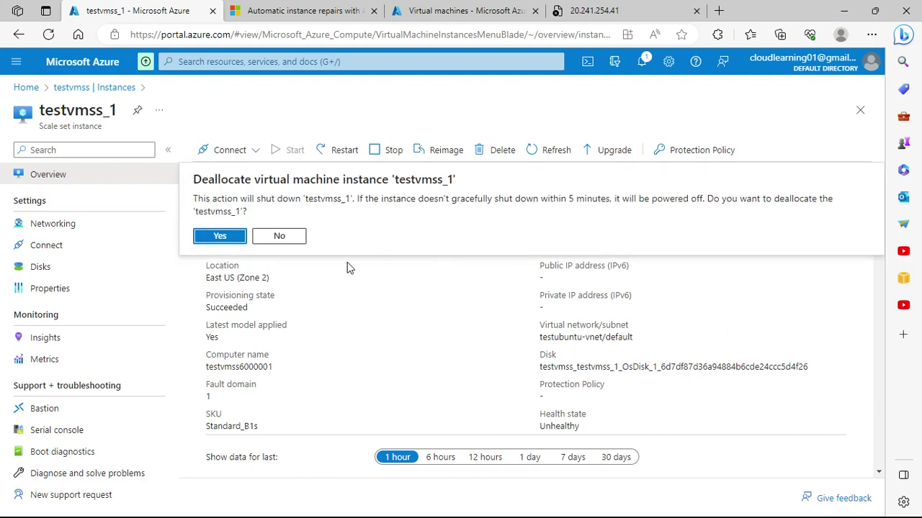
left_click(220, 238)
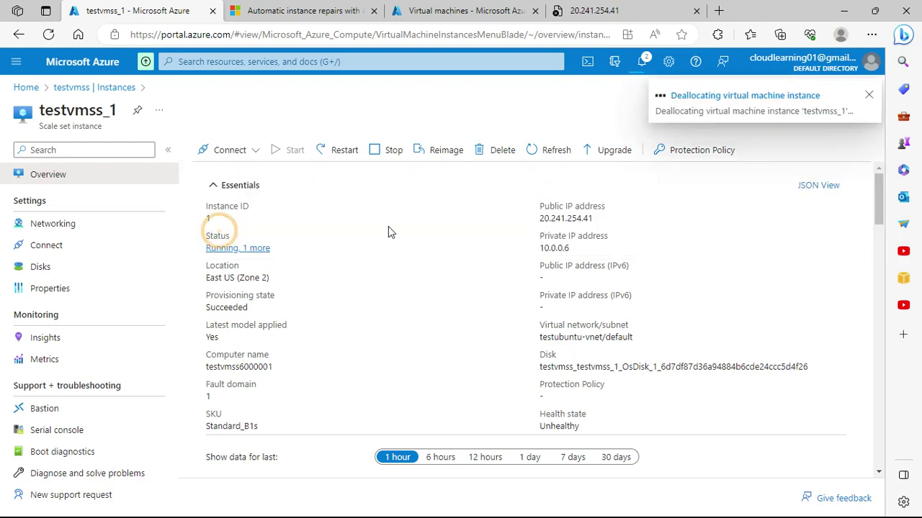